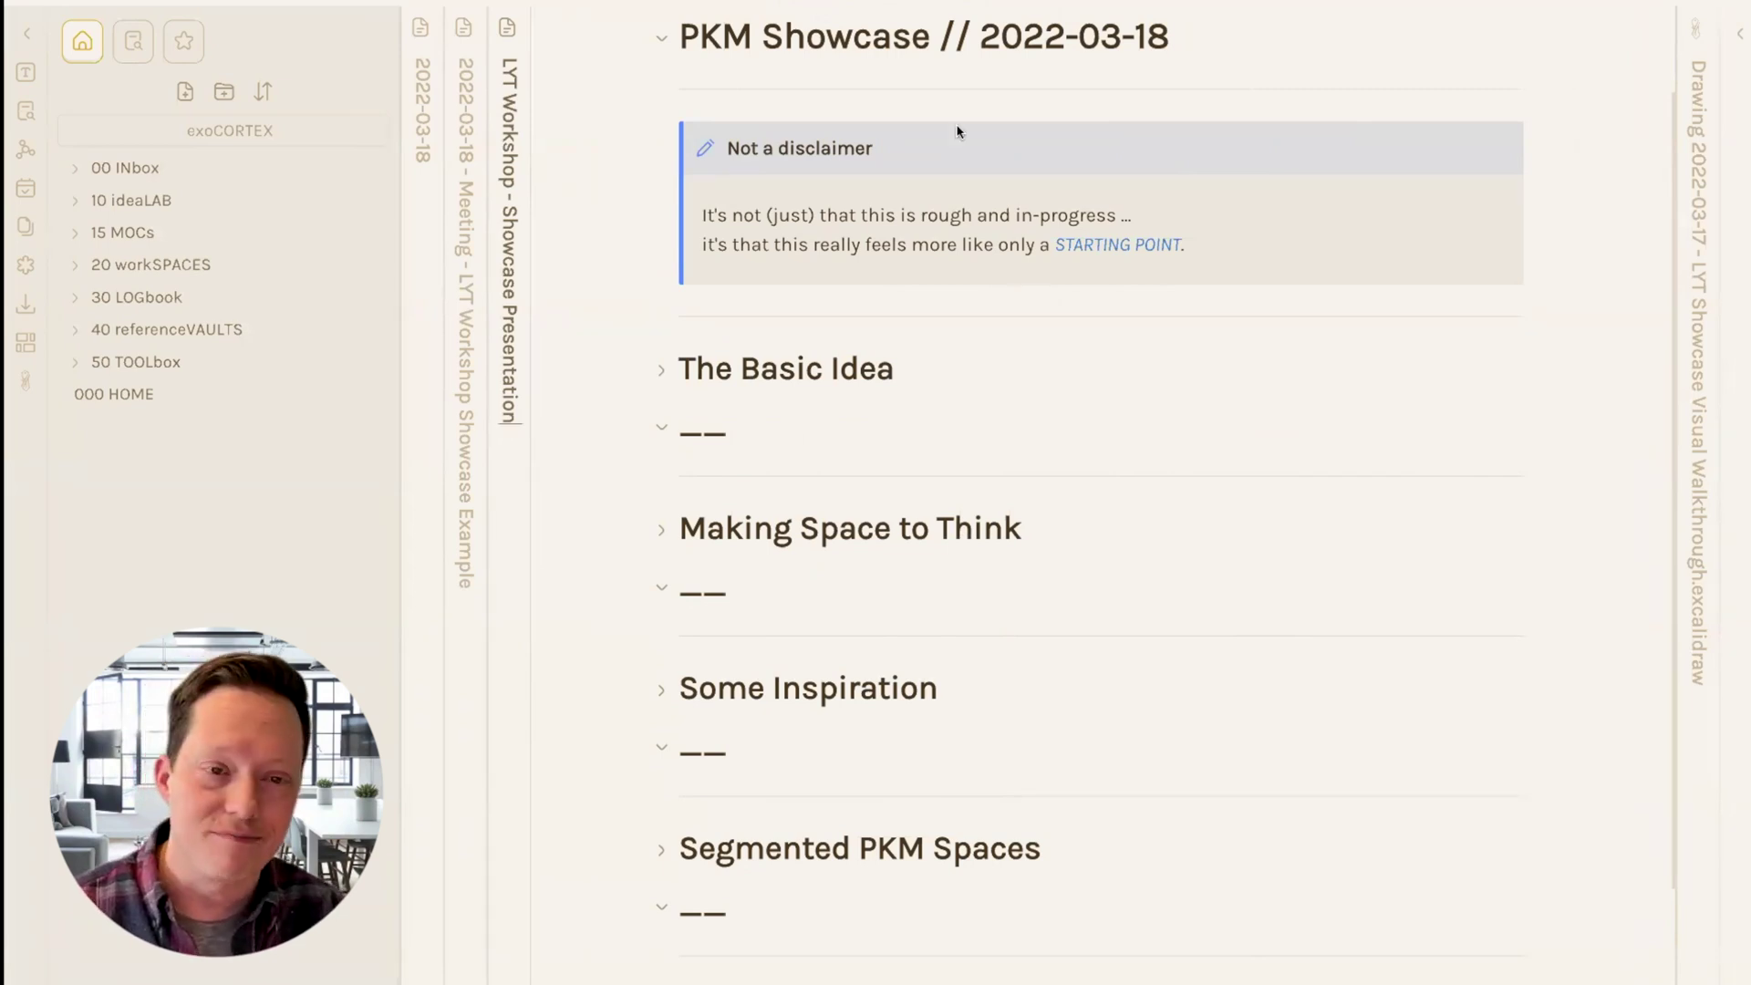
# Step: Unfold The Basic Idea section, then fold it back so only its heading shows
pyautogui.click(662, 371)
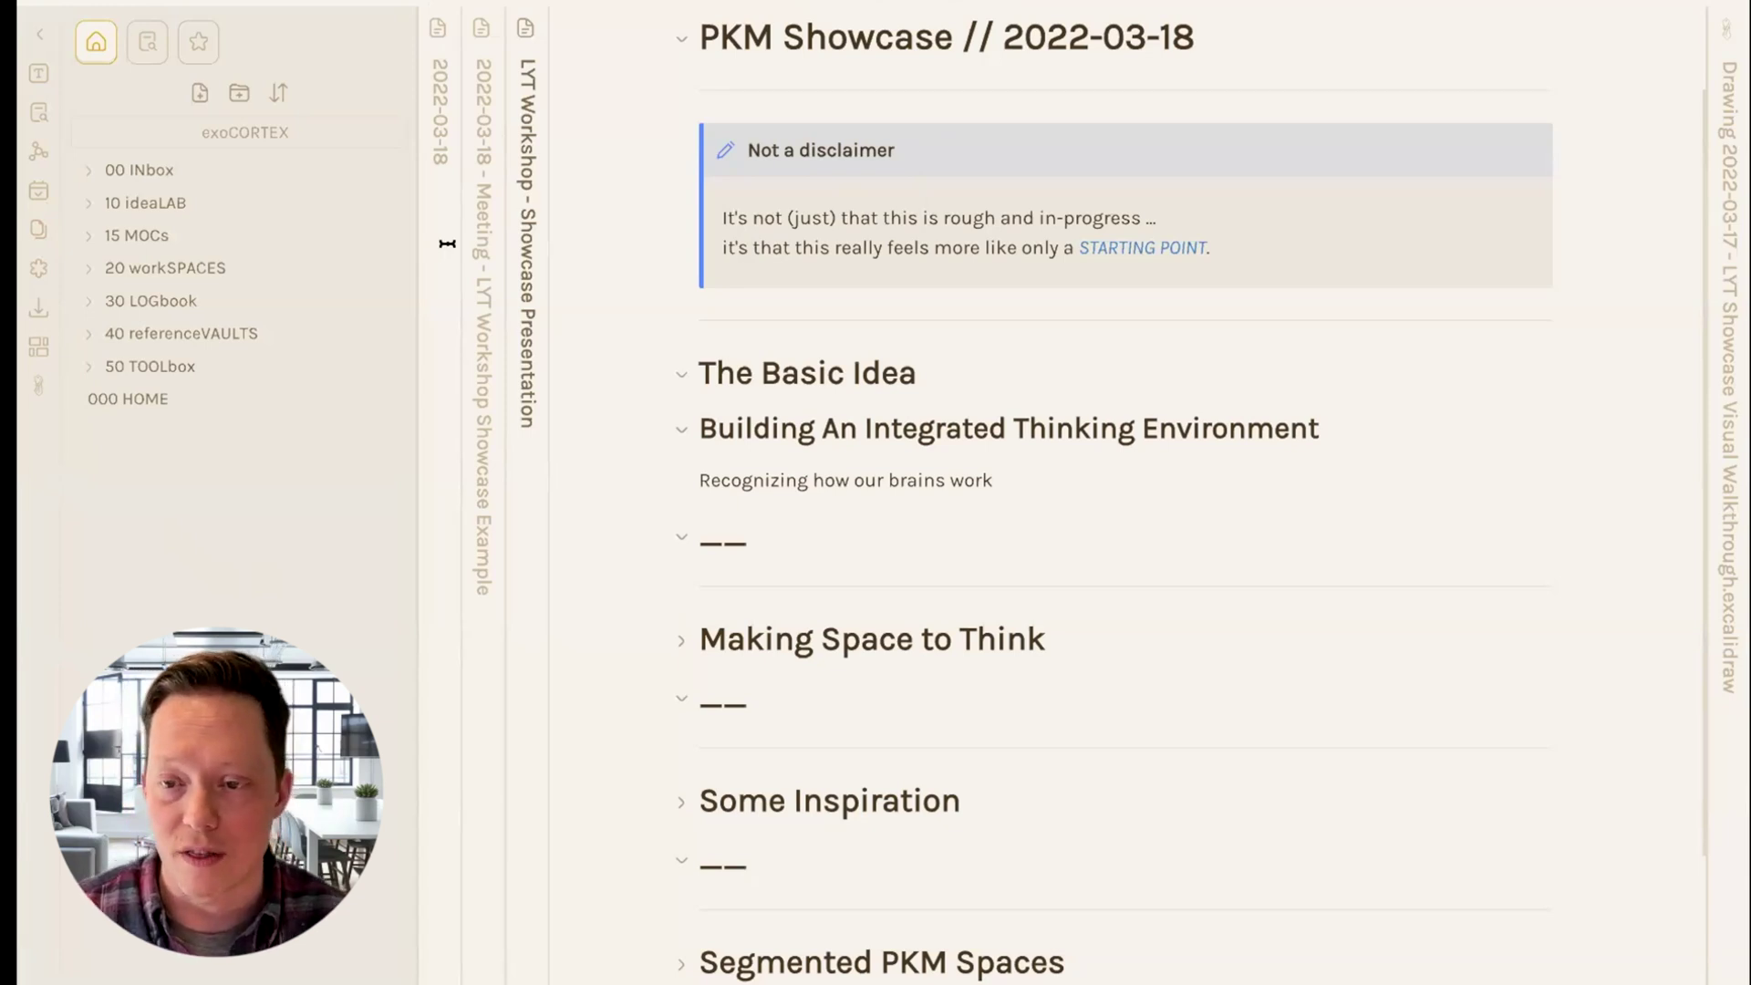
pyautogui.click(680, 379)
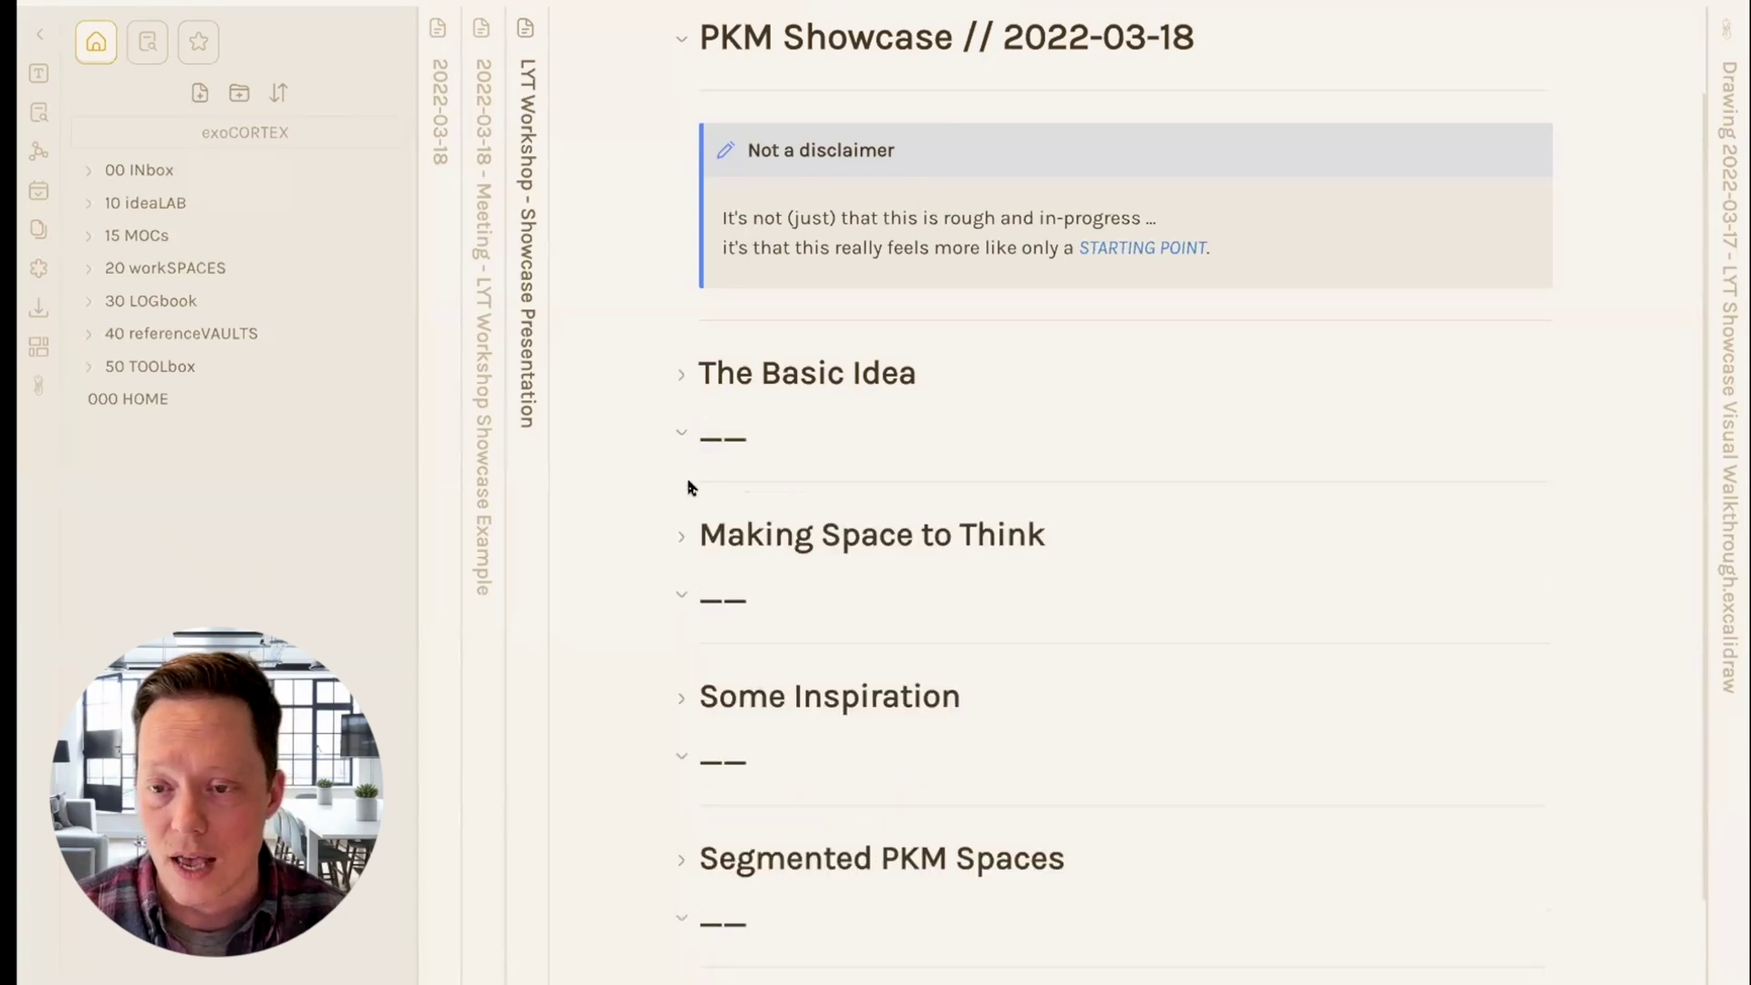
pyautogui.click(681, 537)
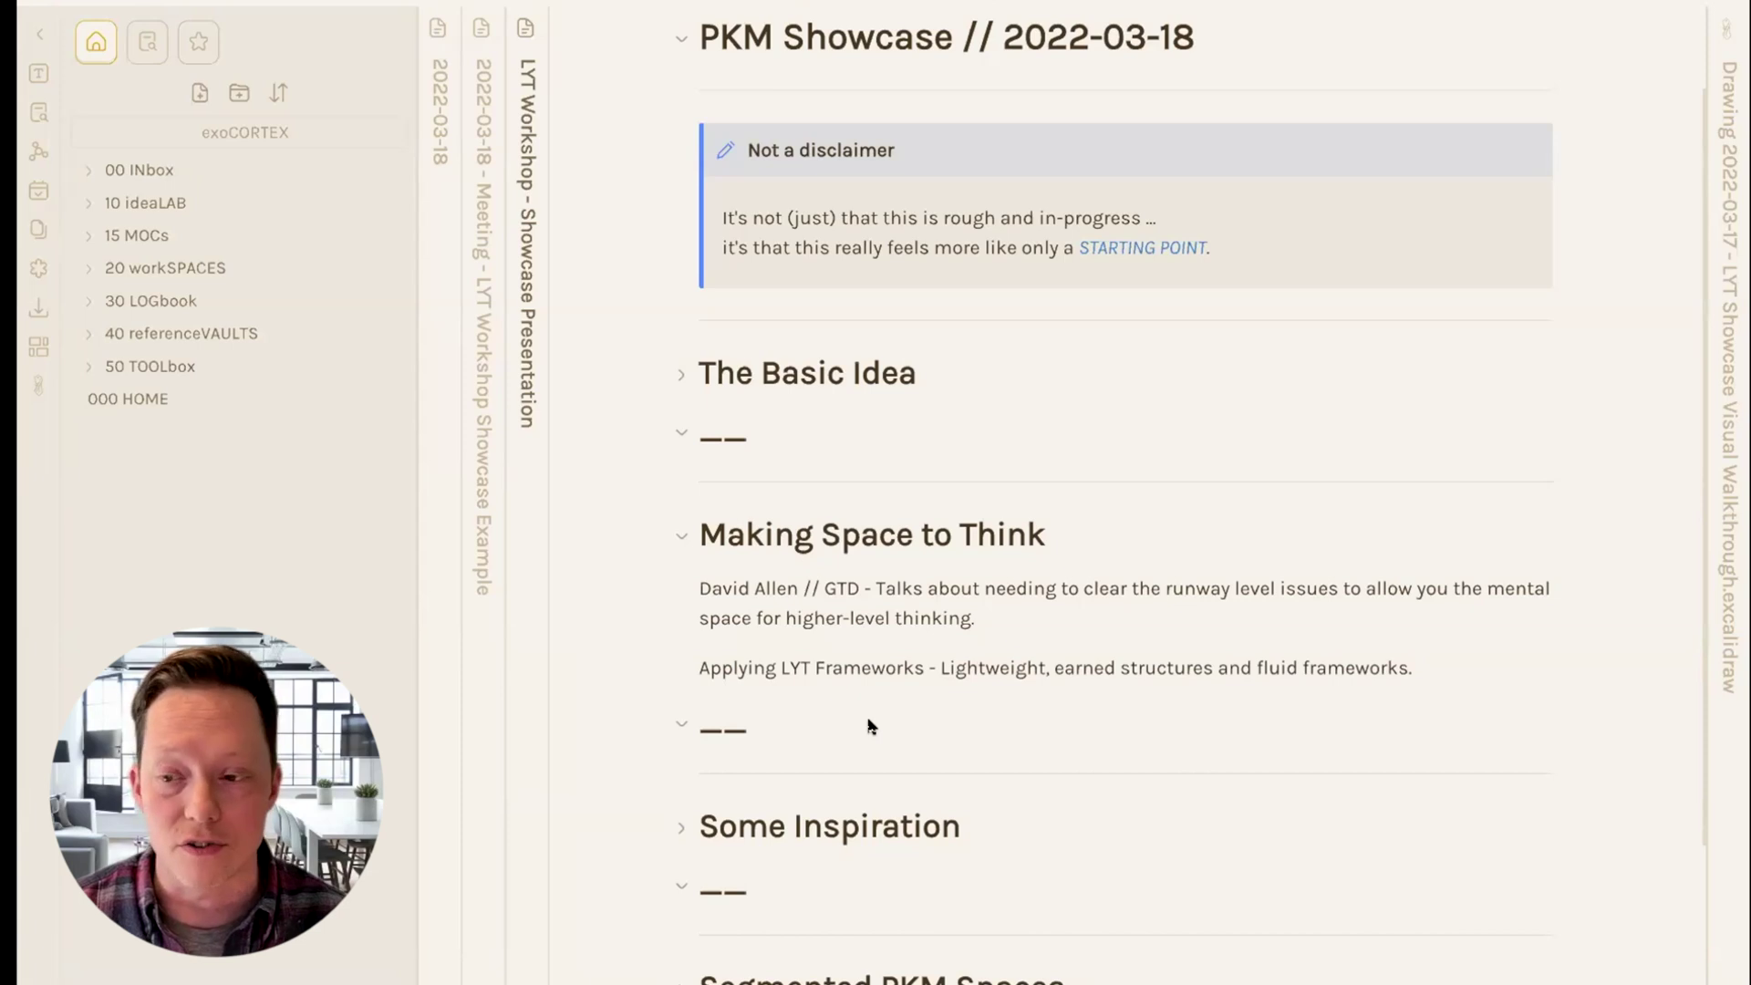
# Step: Fold Making Space to Think, then unfold Some Inspiration and Obviously to show the Tony Stark // IronMan image
pyautogui.click(681, 542)
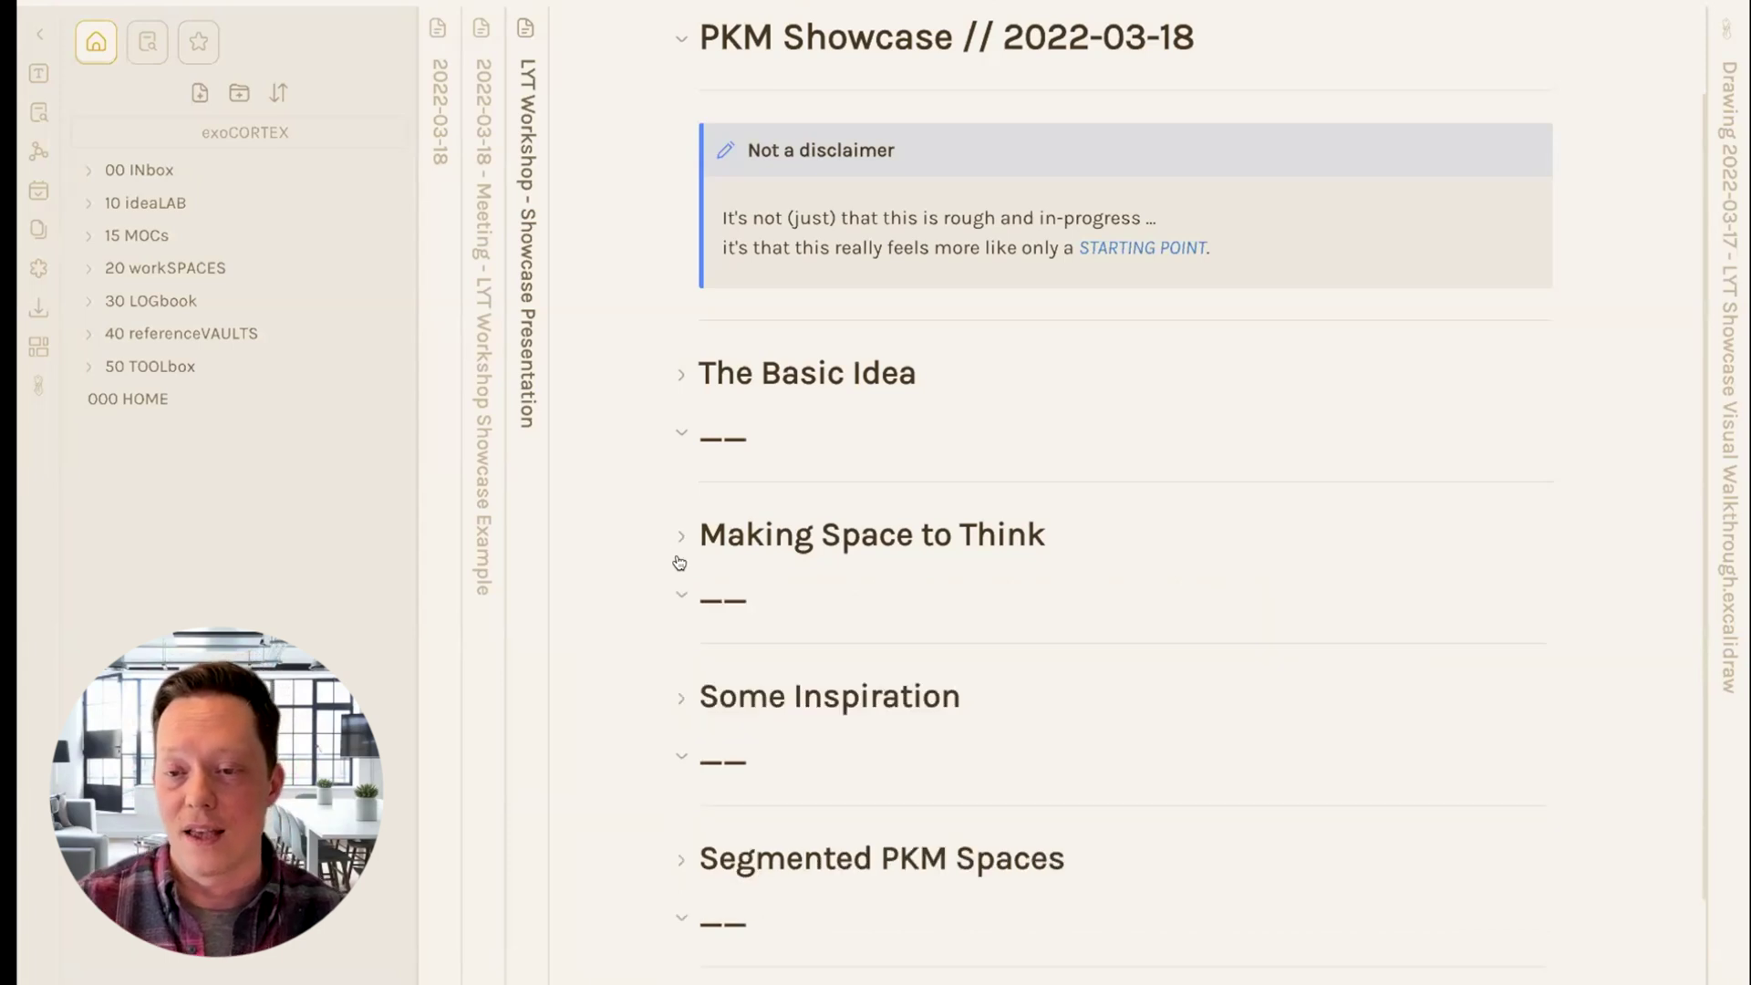
pyautogui.click(679, 703)
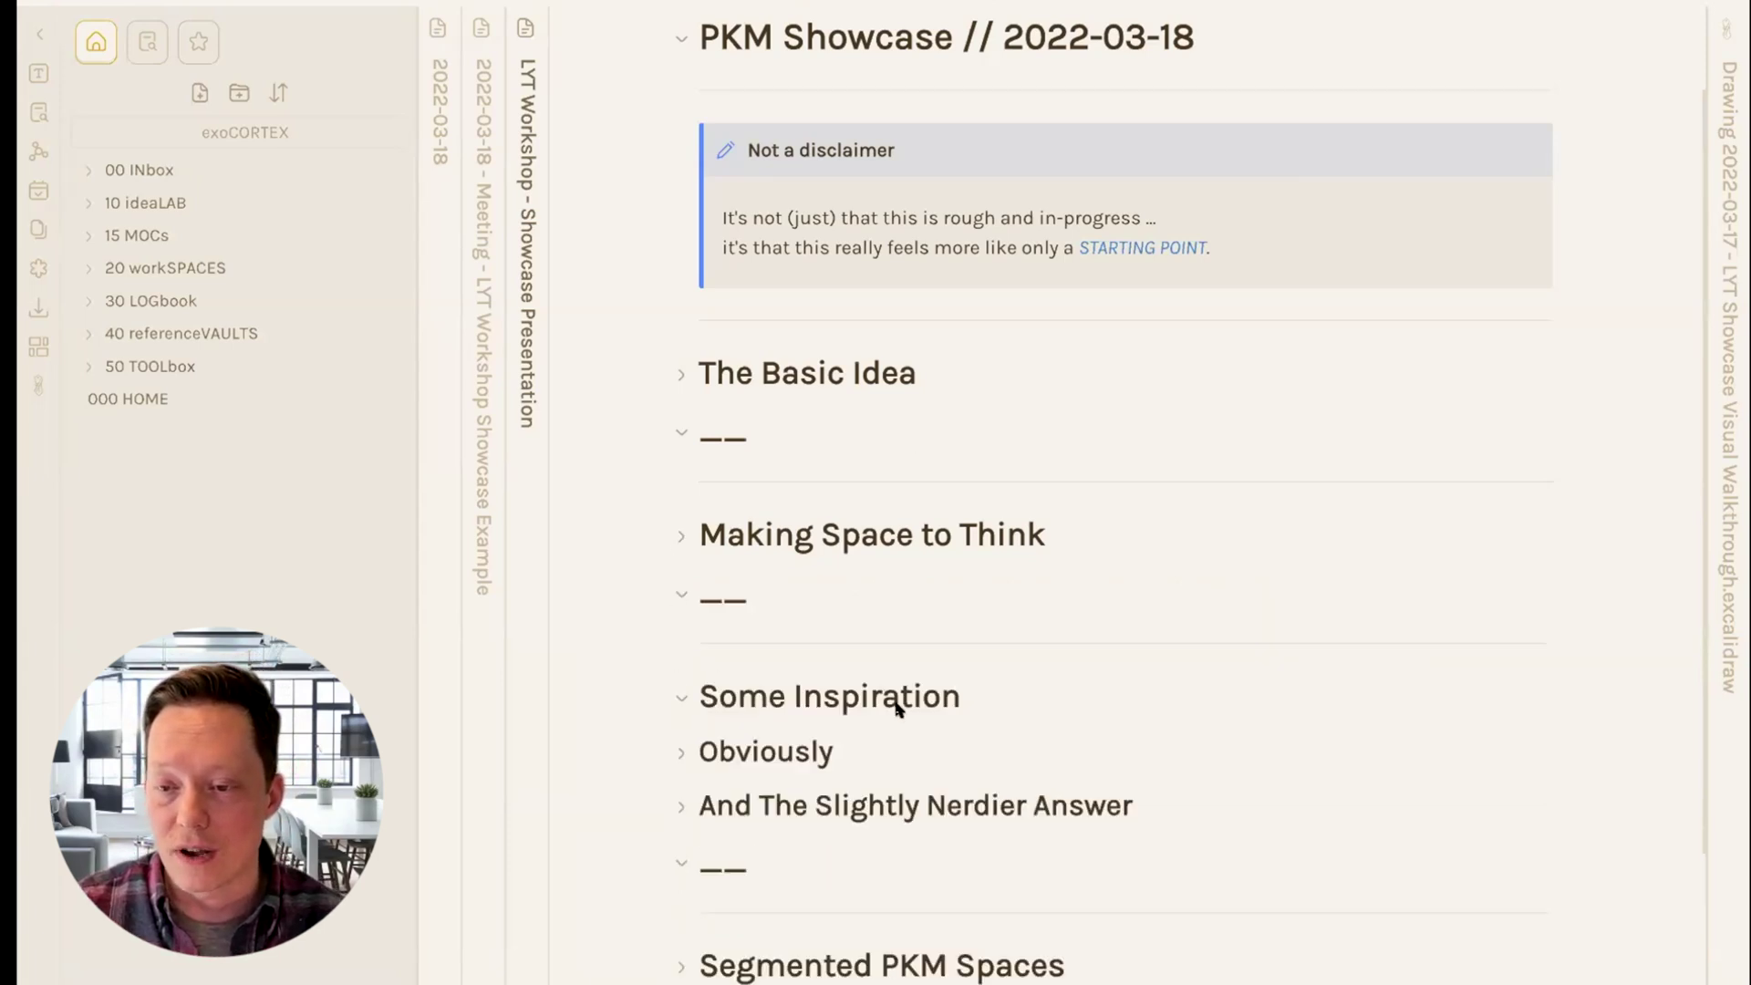
pyautogui.scroll(-3, 891, 735)
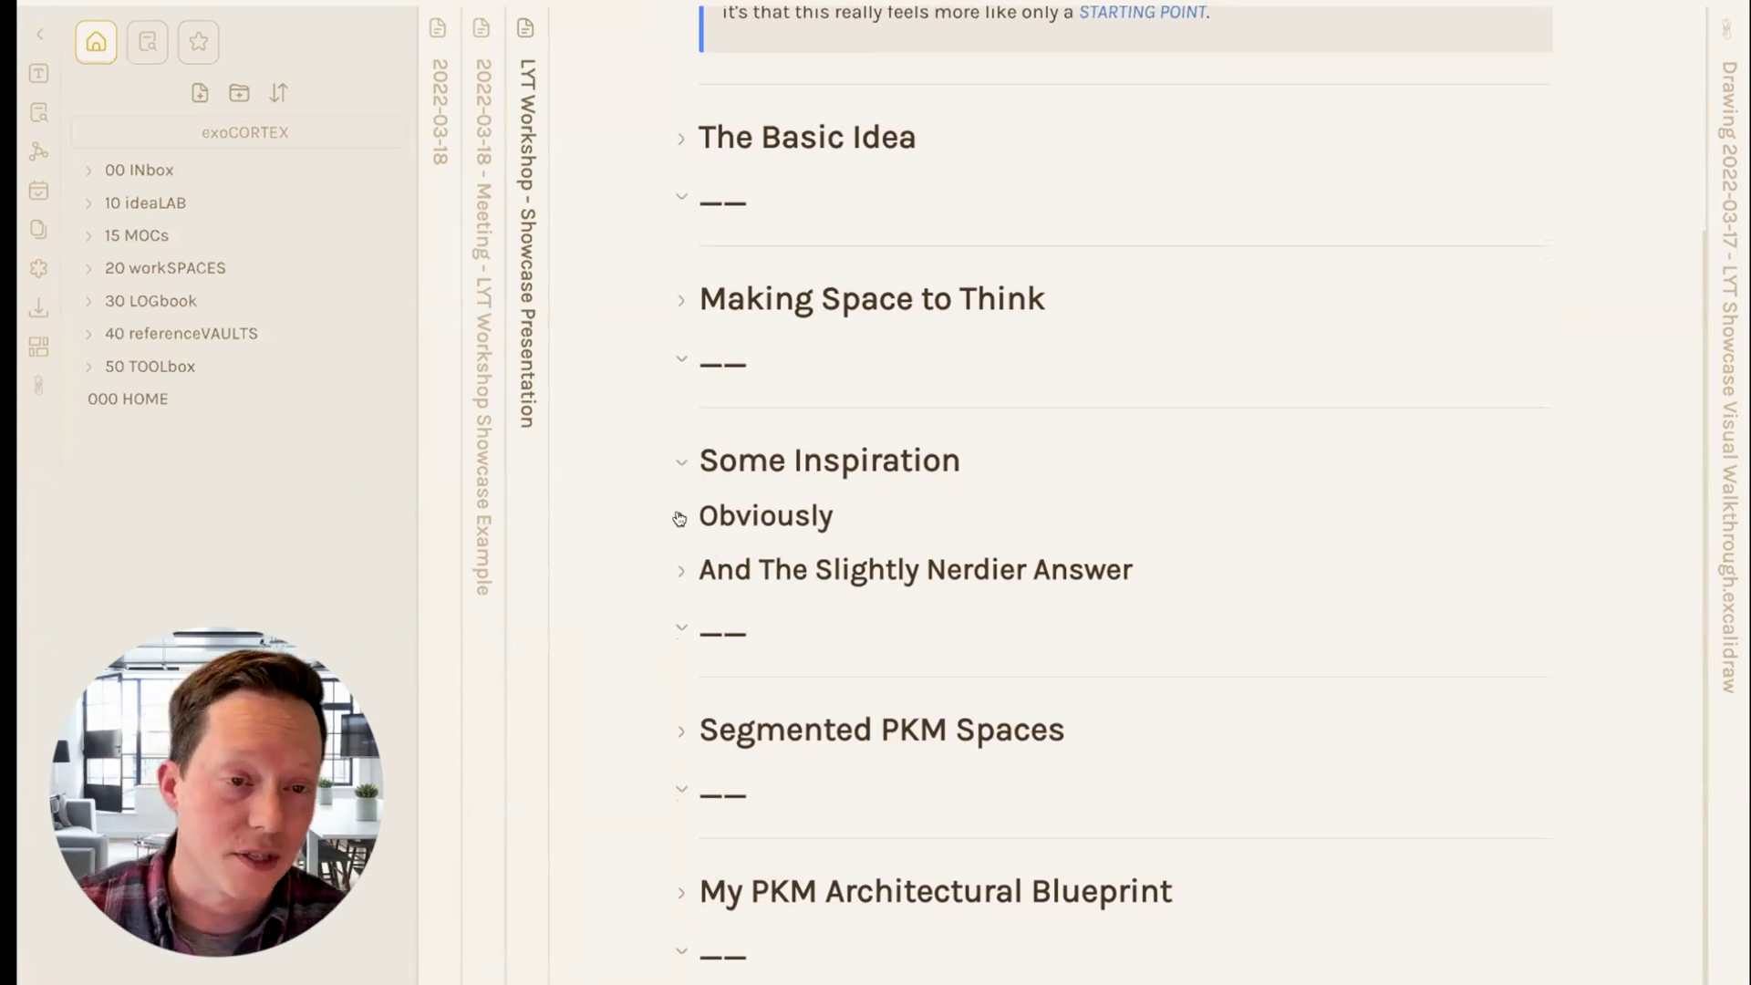
pyautogui.click(680, 518)
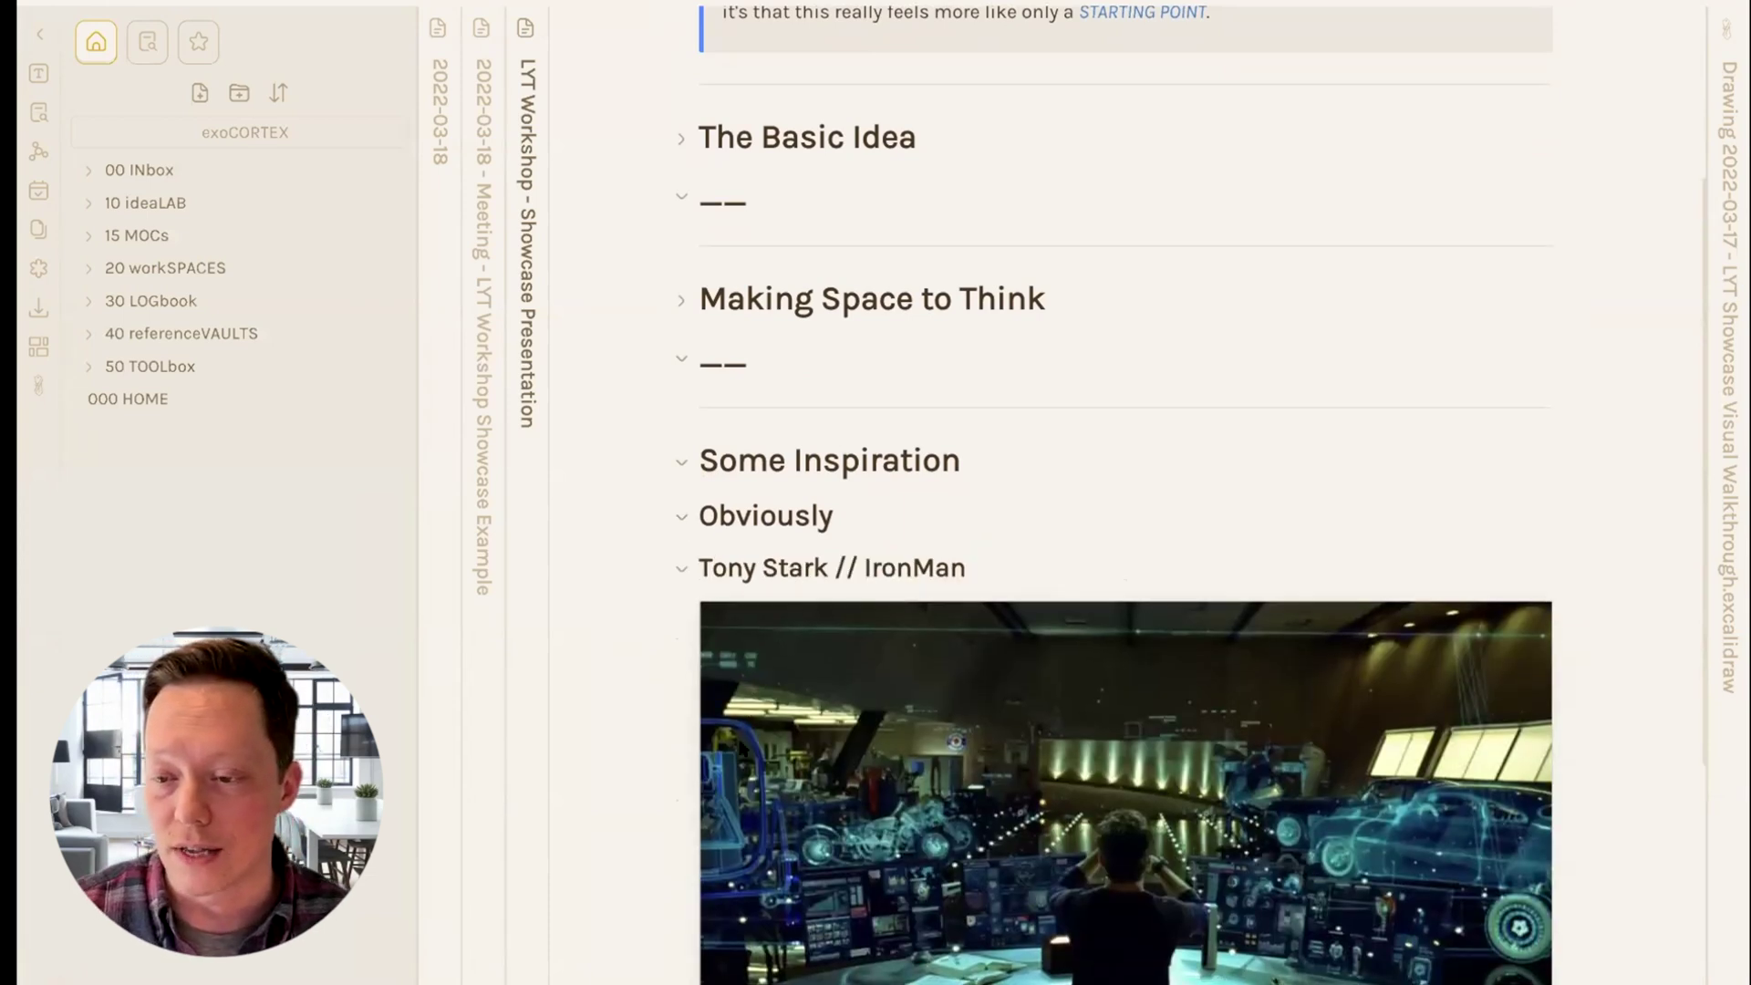
pyautogui.scroll(-1, 679, 518)
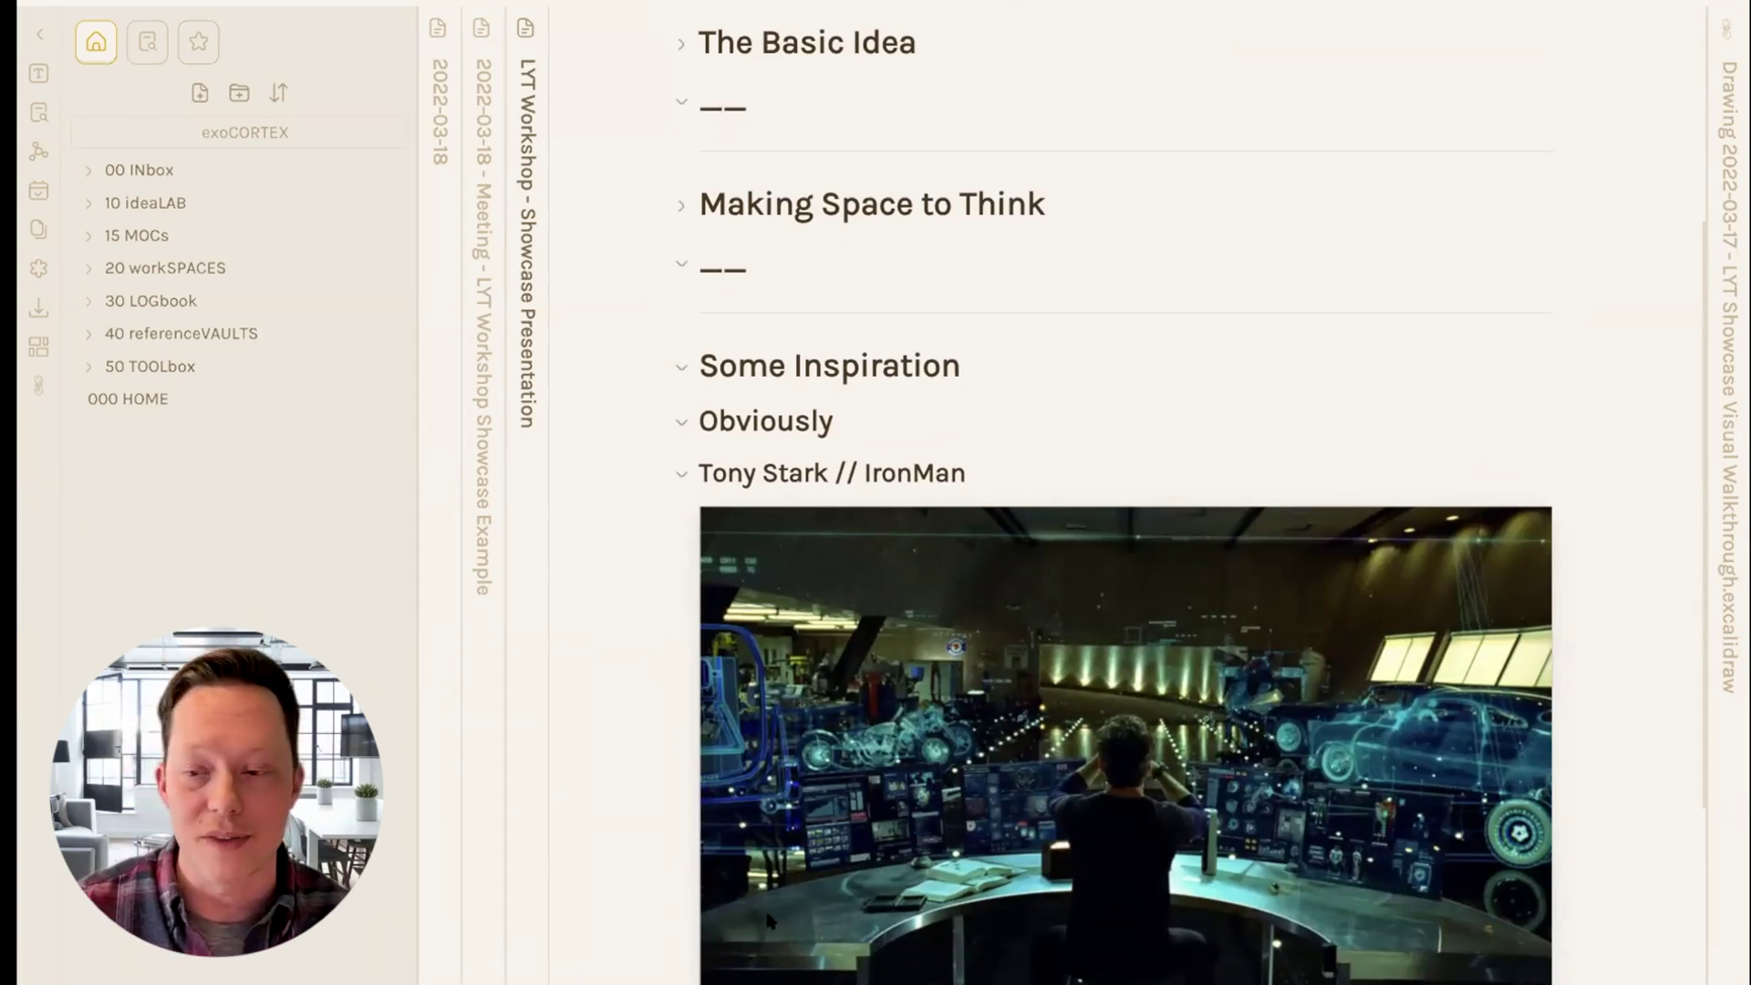
pyautogui.scroll(-1, 790, 892)
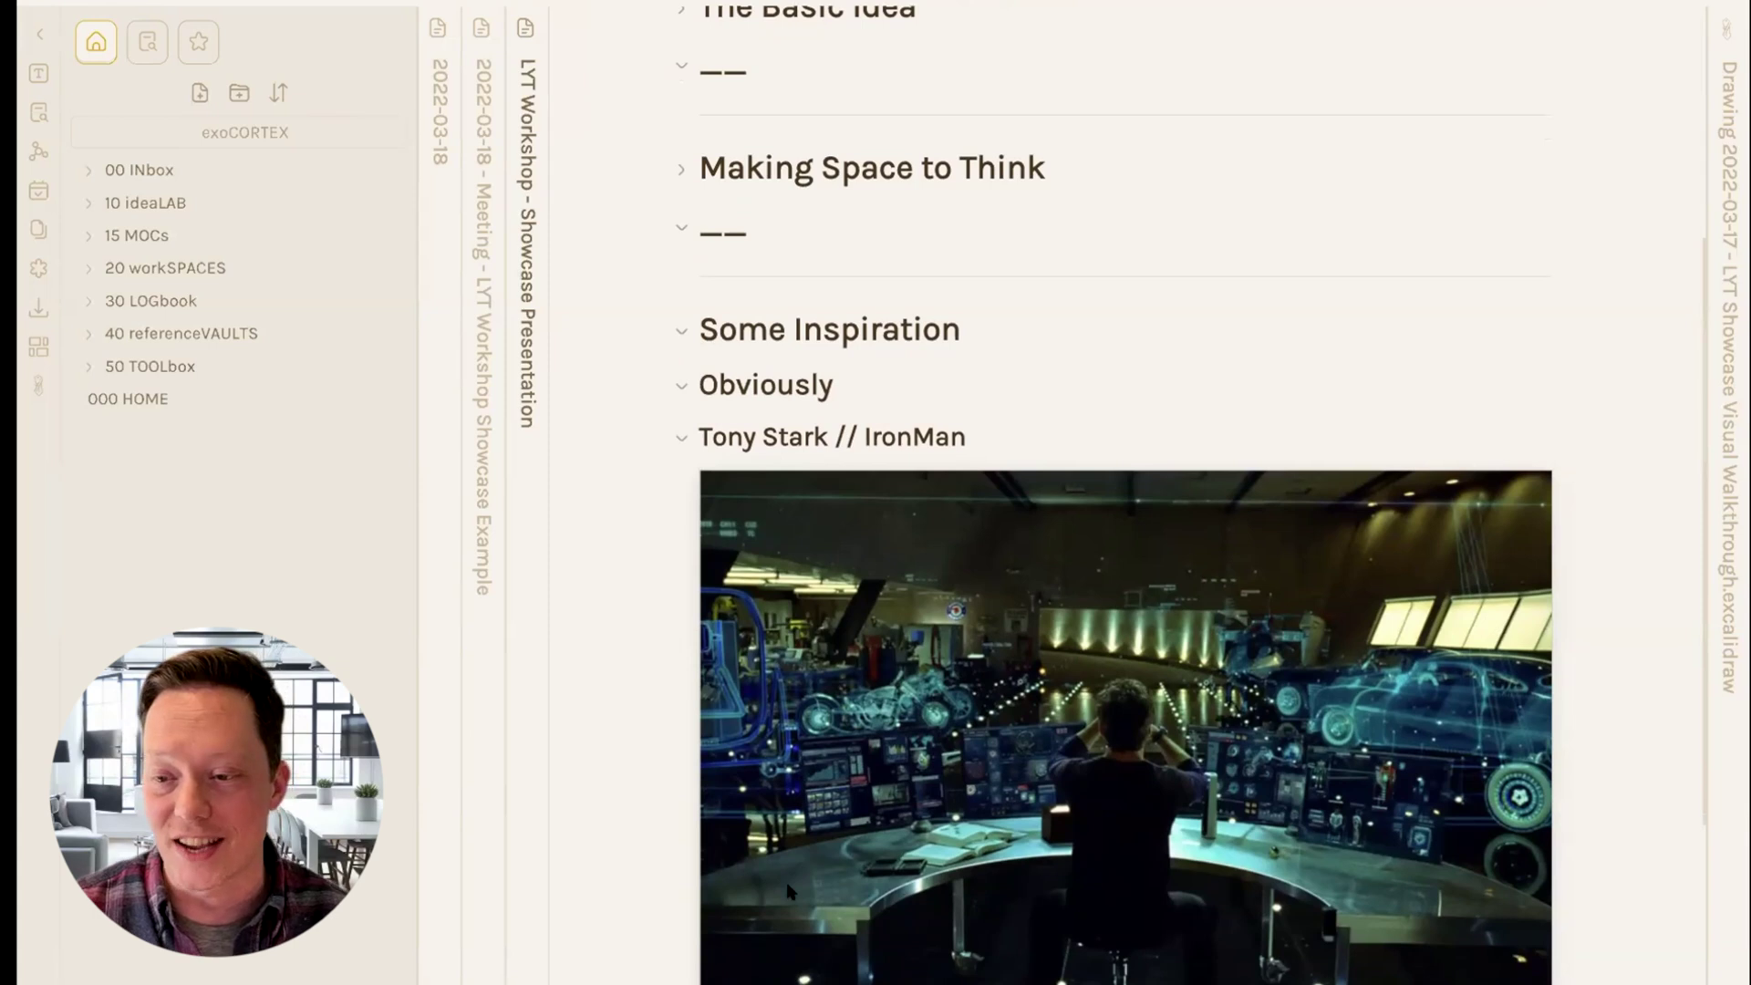
pyautogui.scroll(-1, 790, 892)
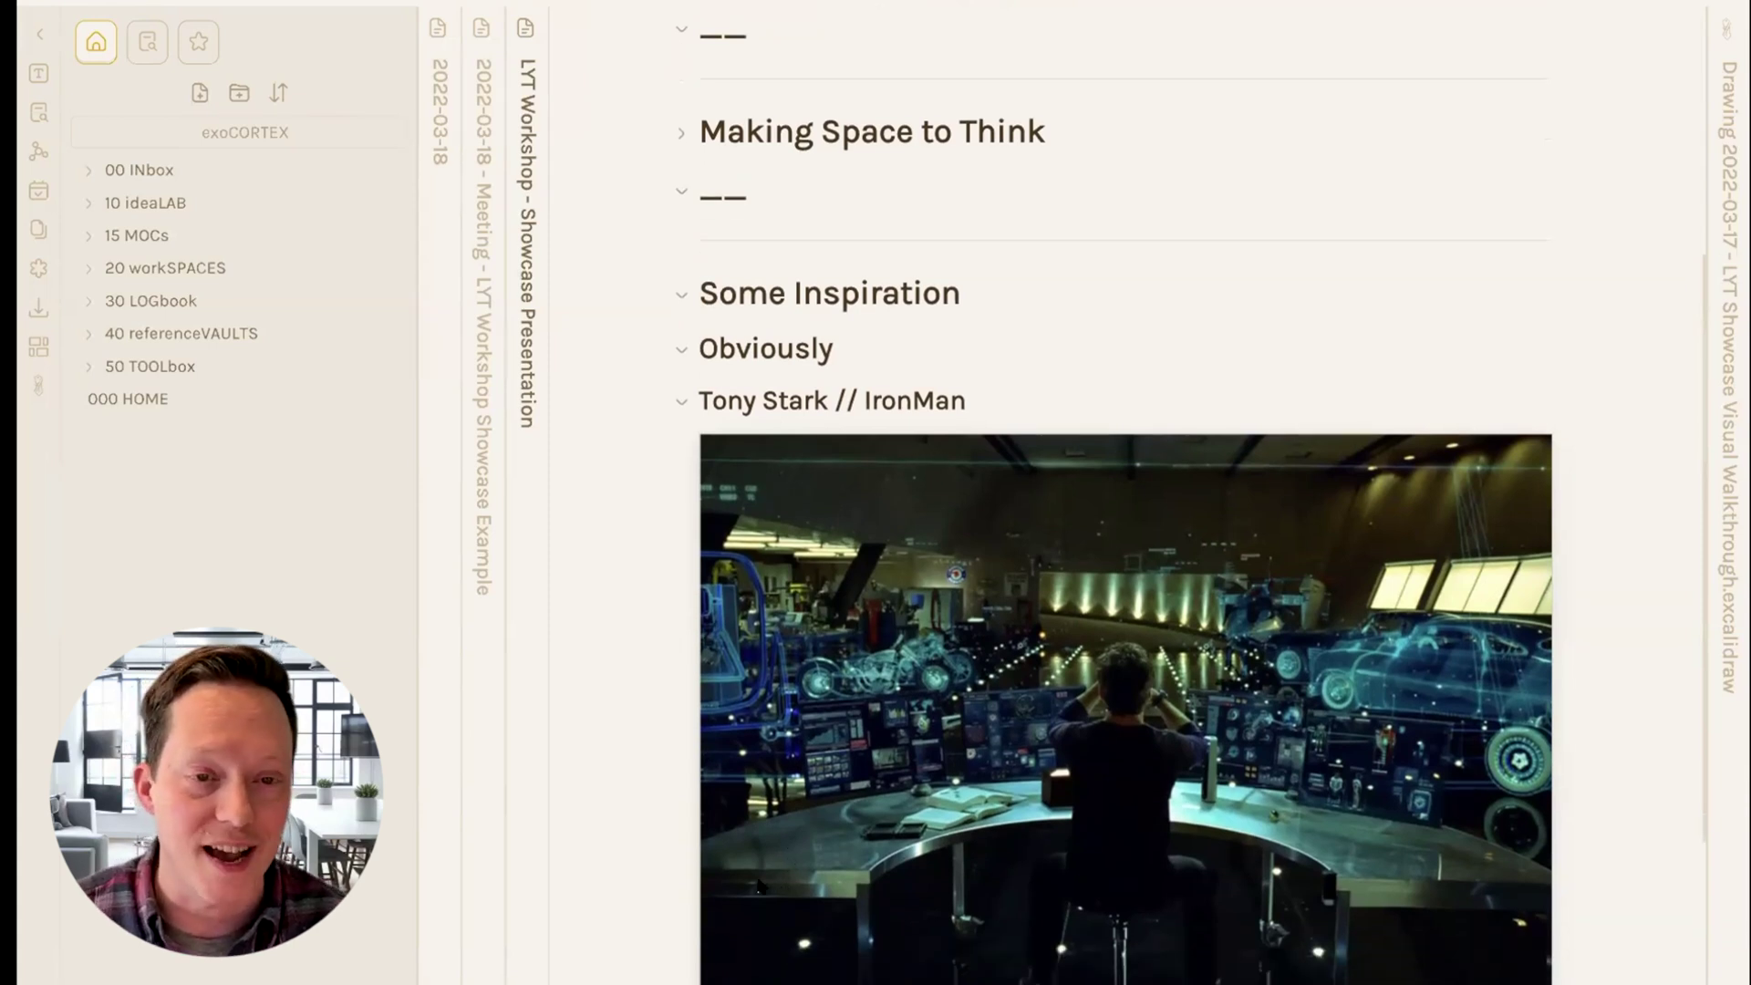
# Step: Fold Tony Stark // IronMan and unfold And The Slightly Nerdier Answer to read the Accelerando exocortex definition
pyautogui.click(681, 404)
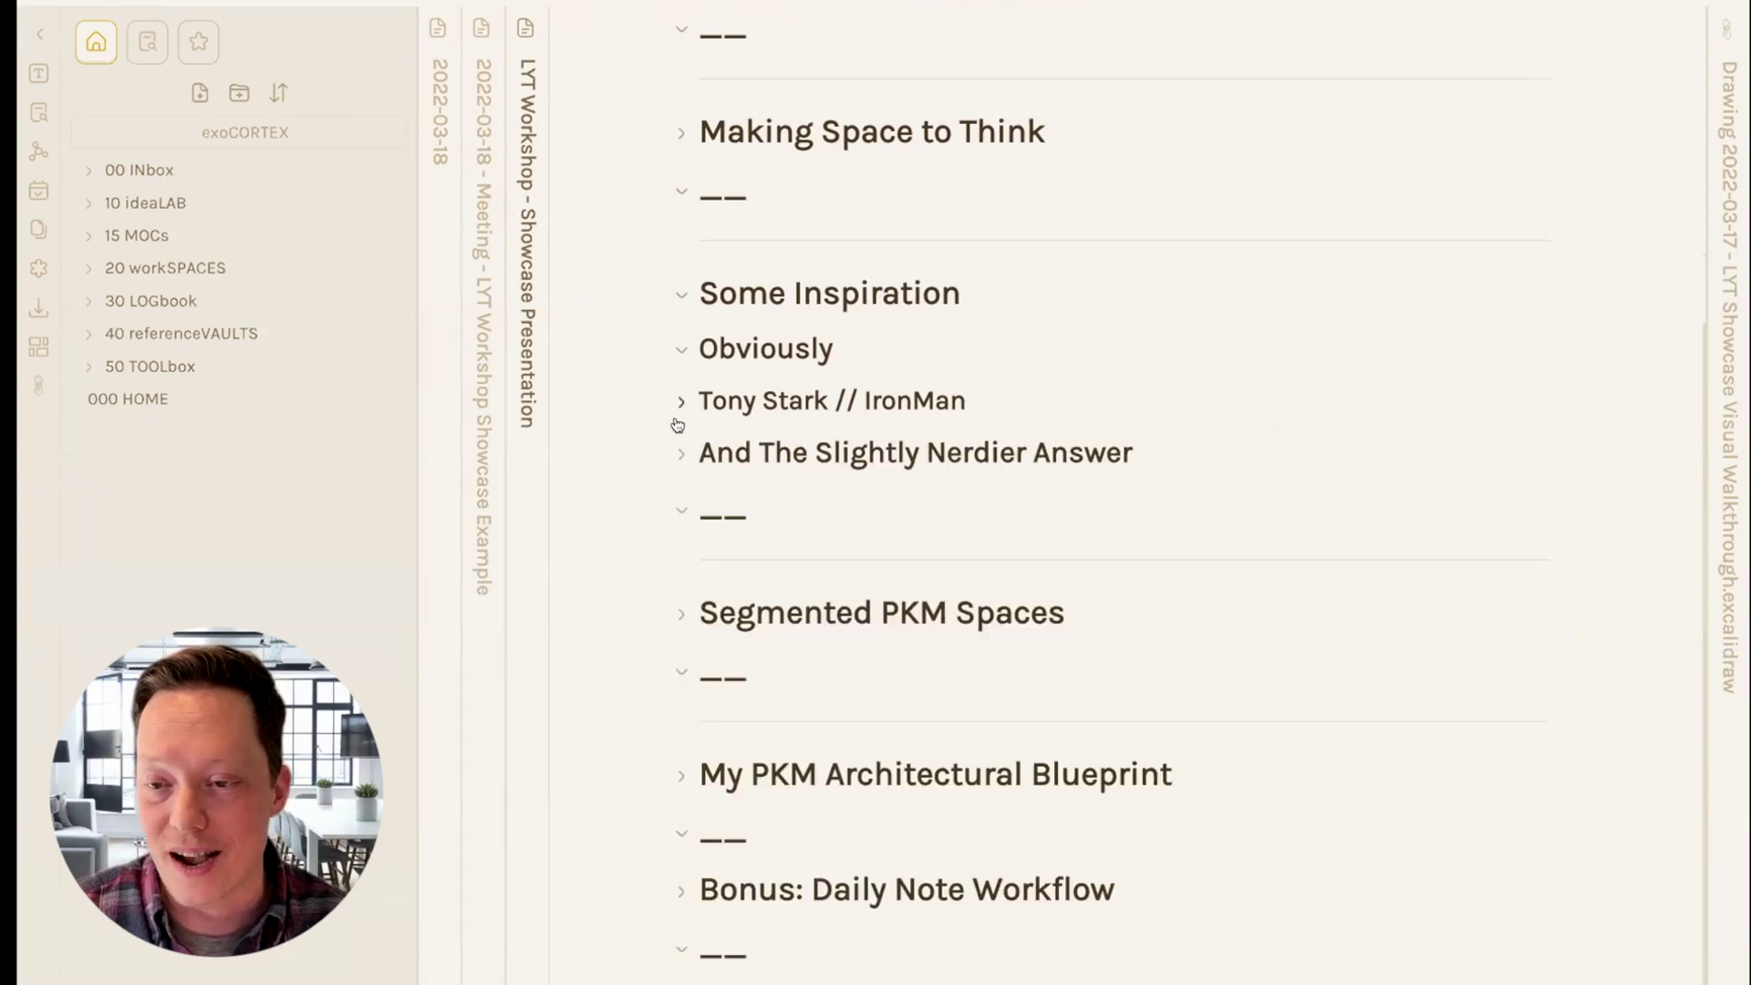
pyautogui.click(681, 455)
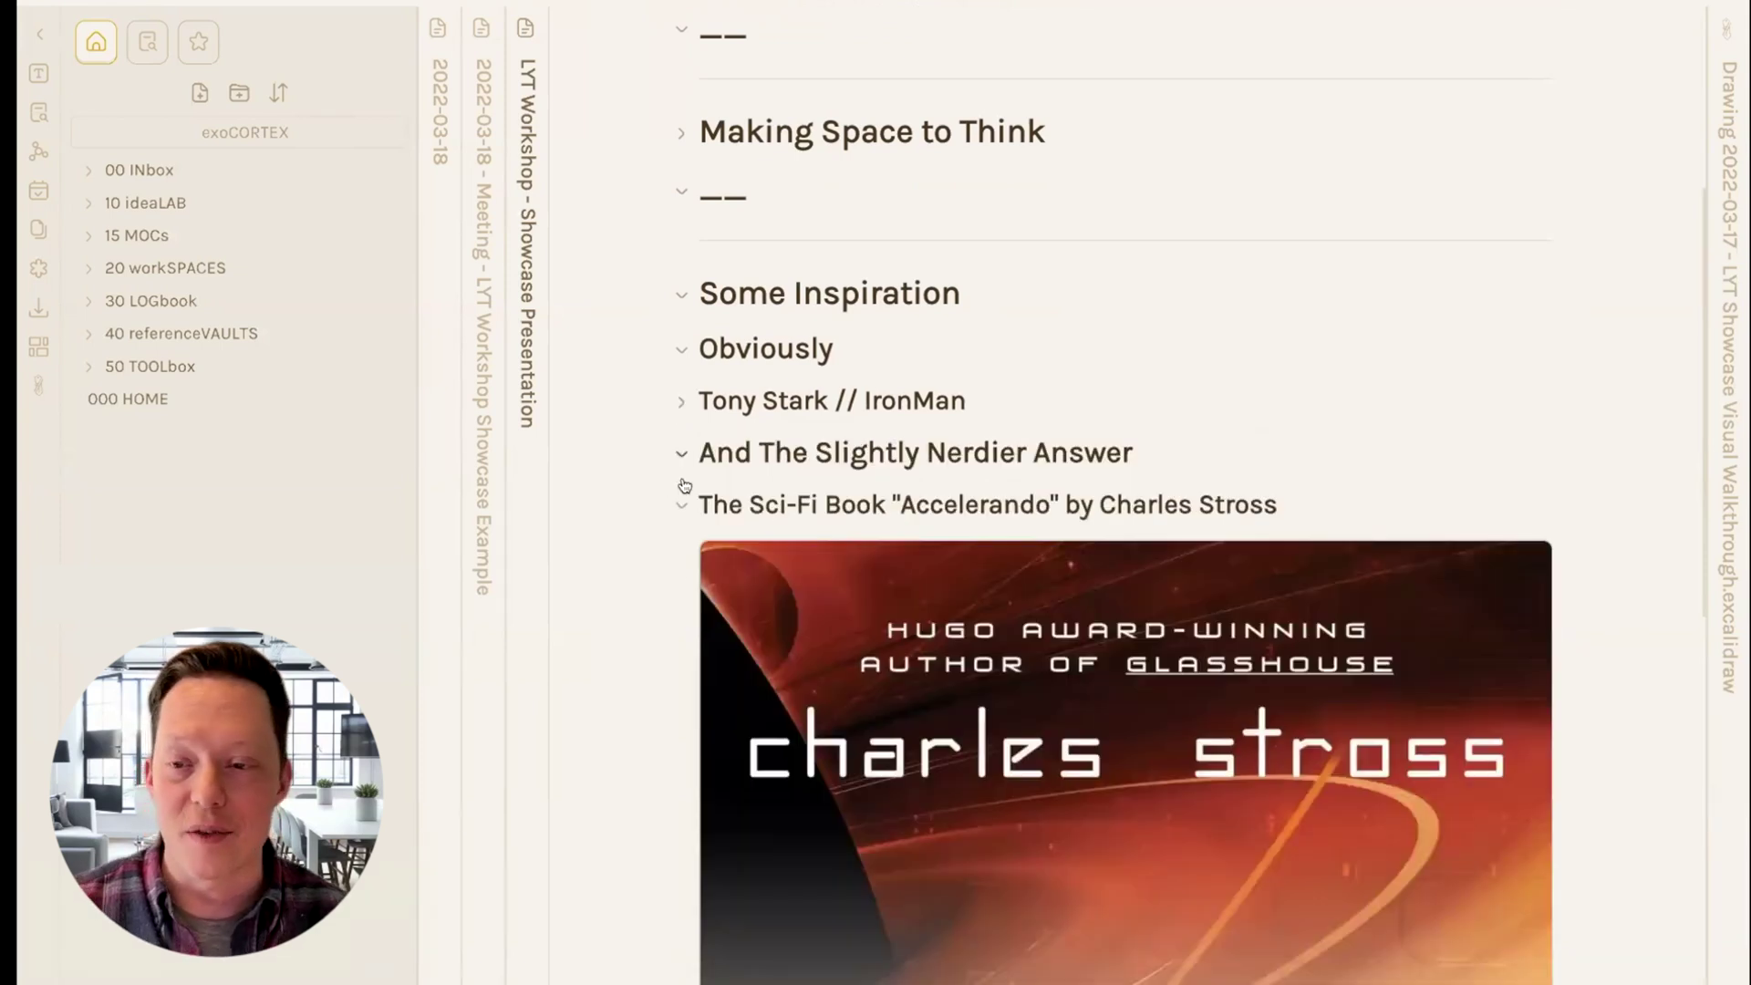
pyautogui.scroll(-4, 755, 732)
pyautogui.scroll(-1, 755, 733)
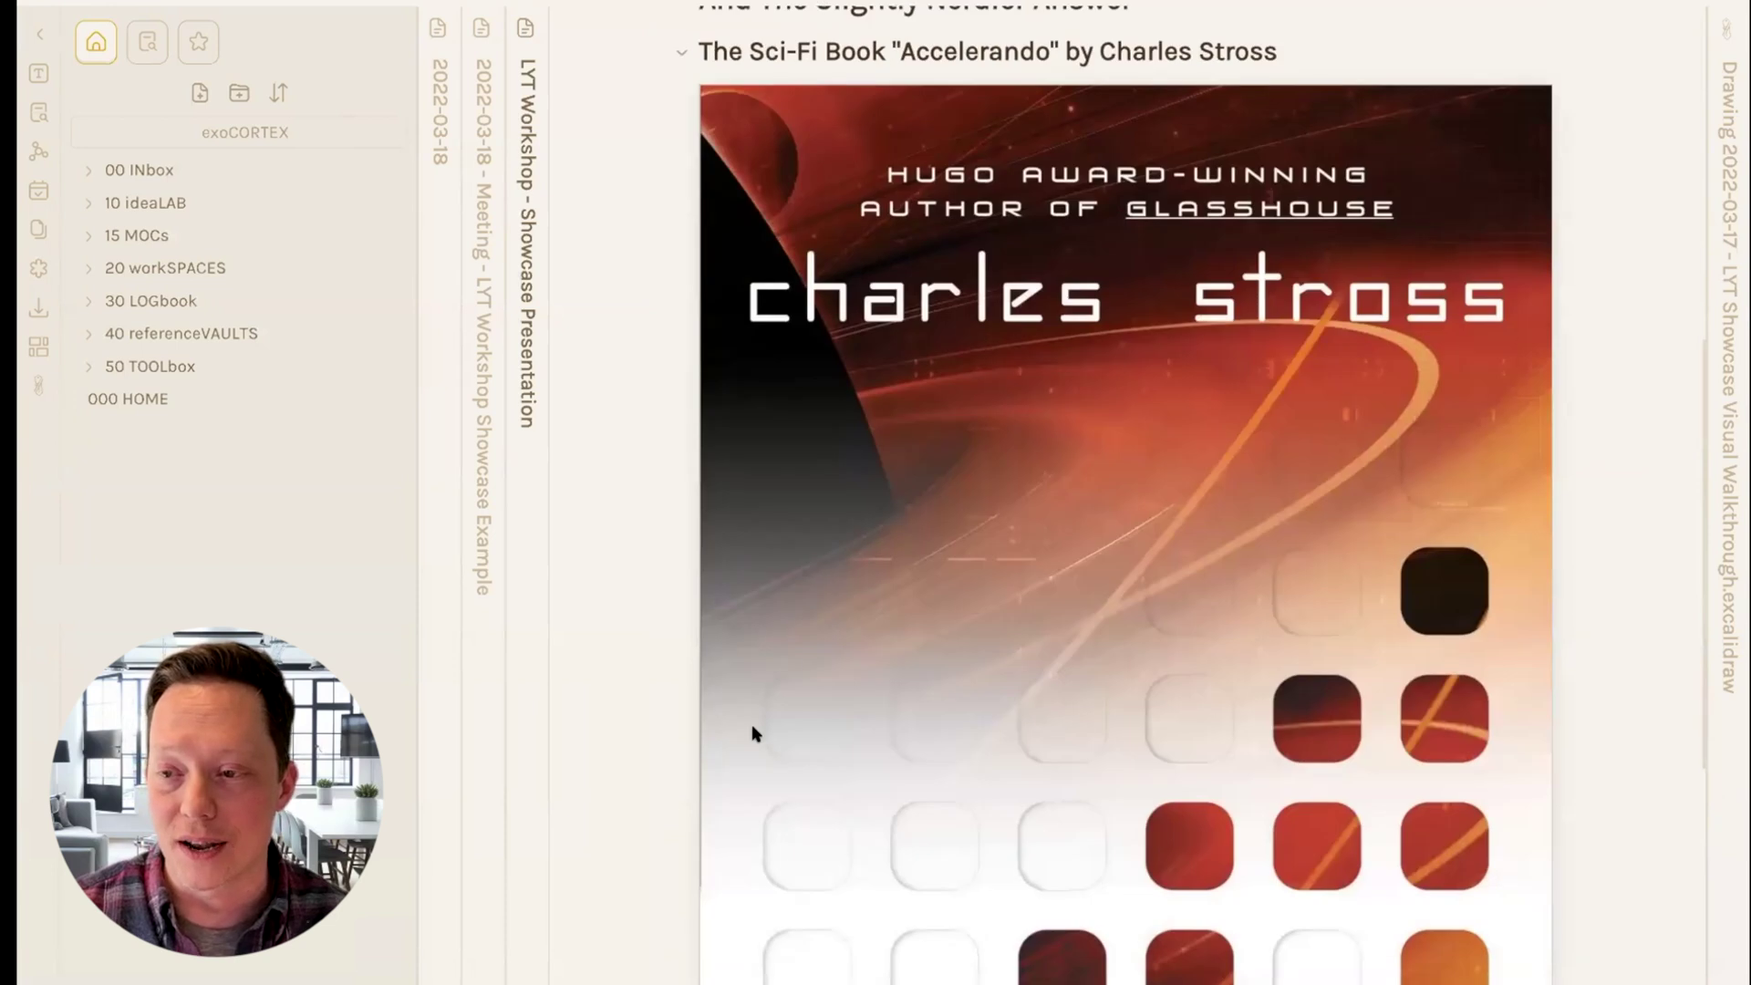
pyautogui.scroll(-1, 755, 732)
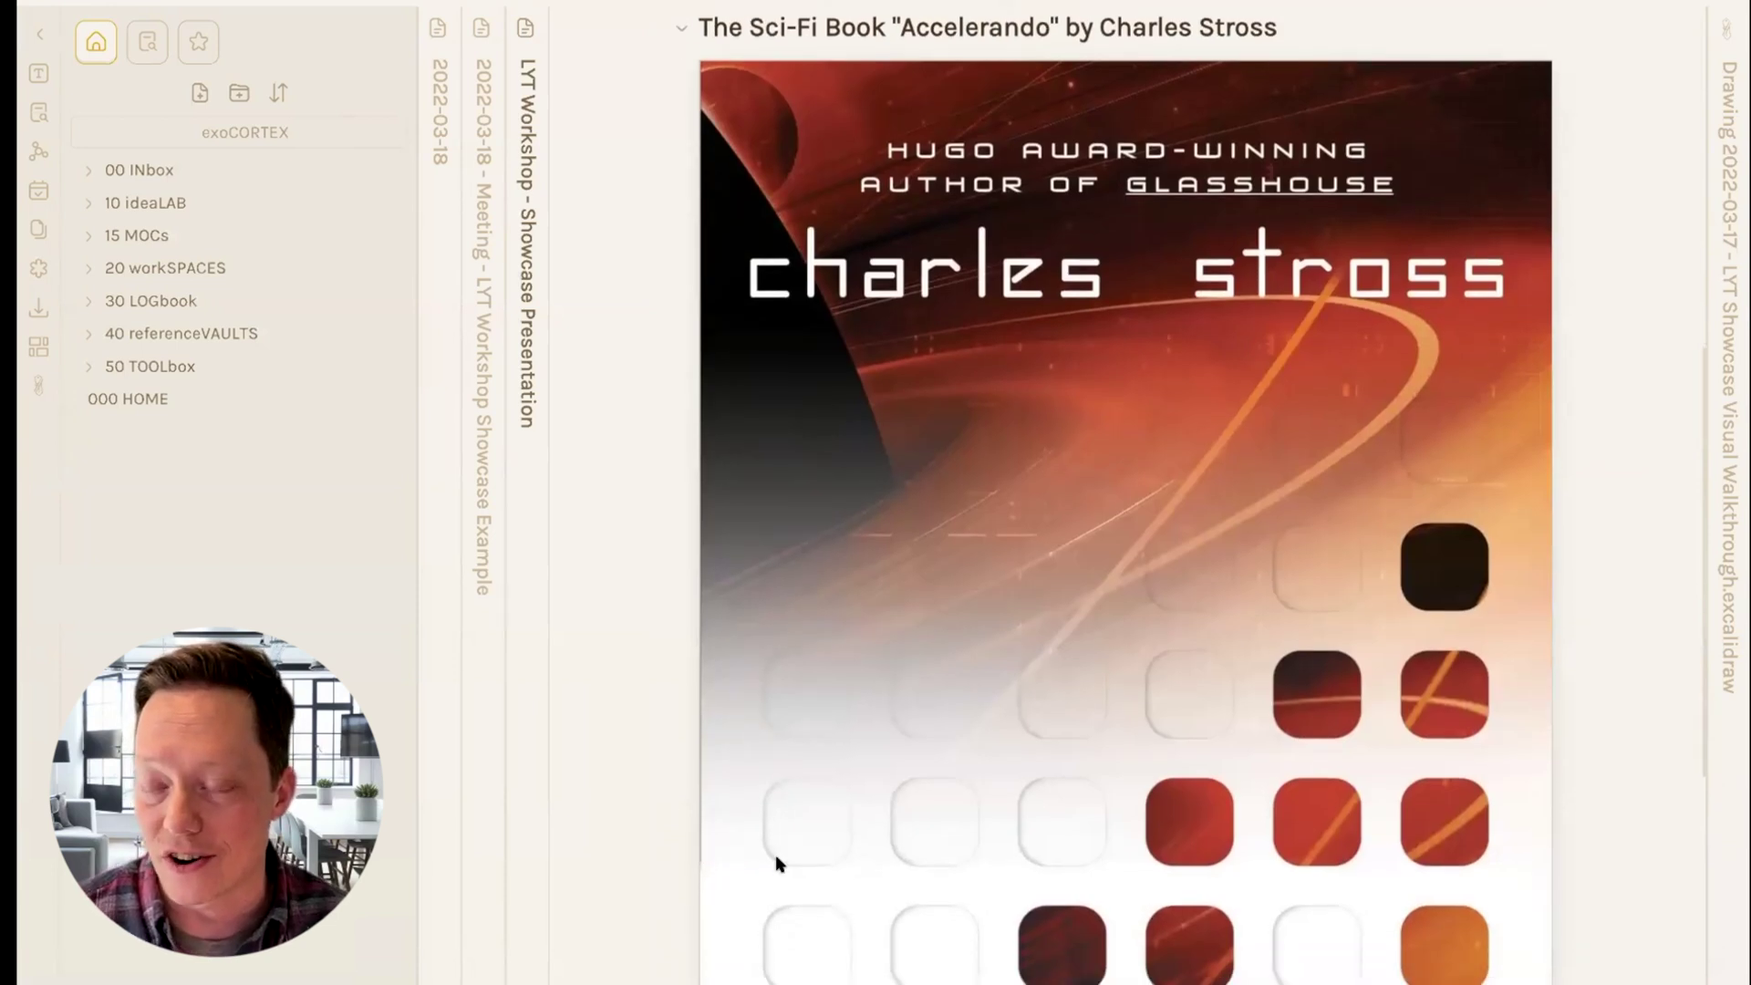
pyautogui.scroll(-2, 777, 878)
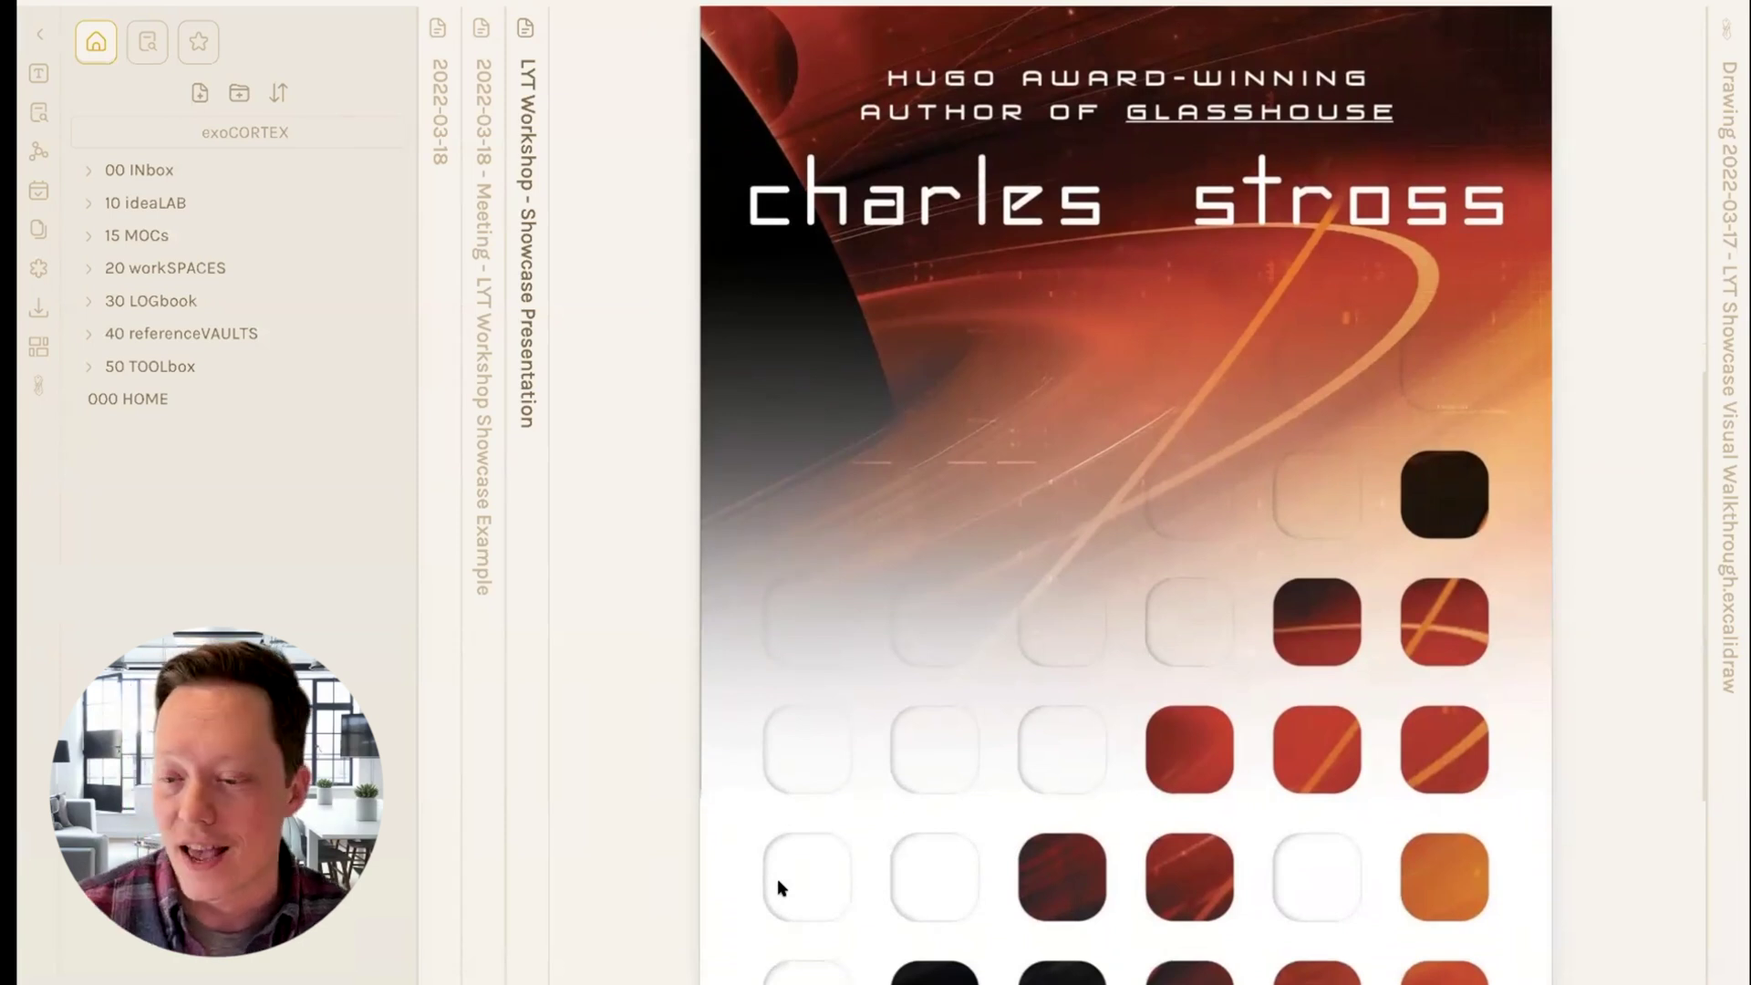
pyautogui.scroll(-1, 777, 879)
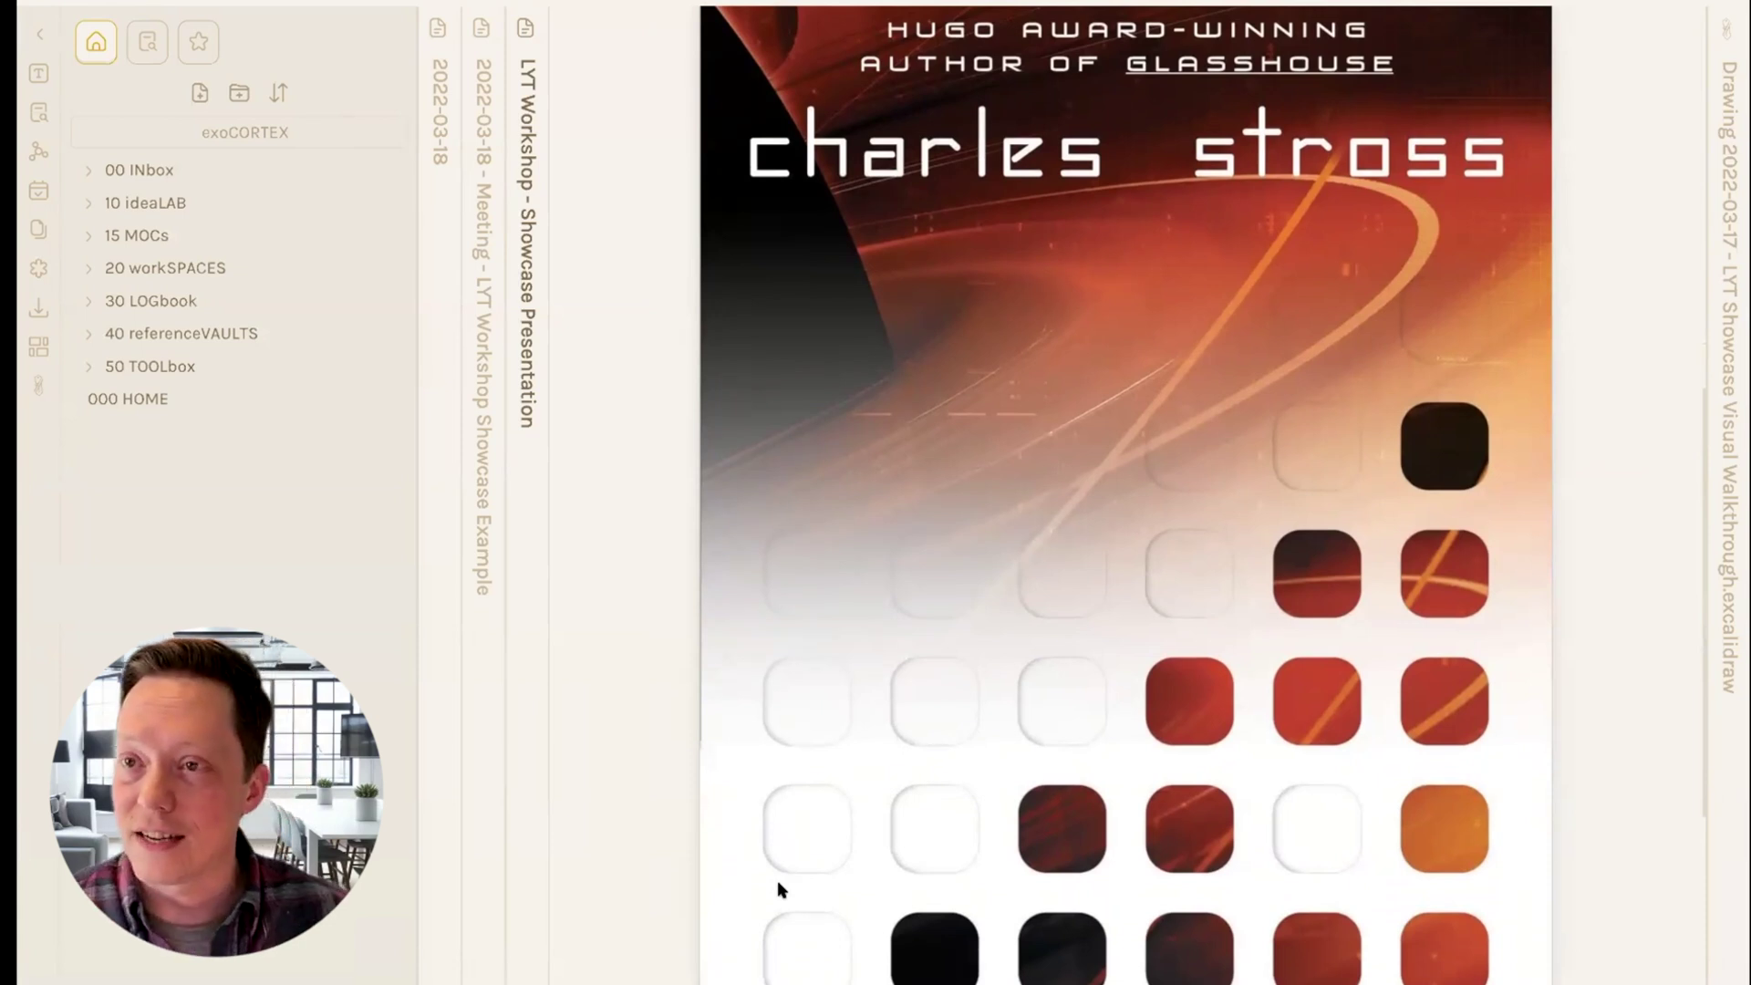
pyautogui.scroll(-12, 1126, 493)
pyautogui.scroll(-1, 1125, 493)
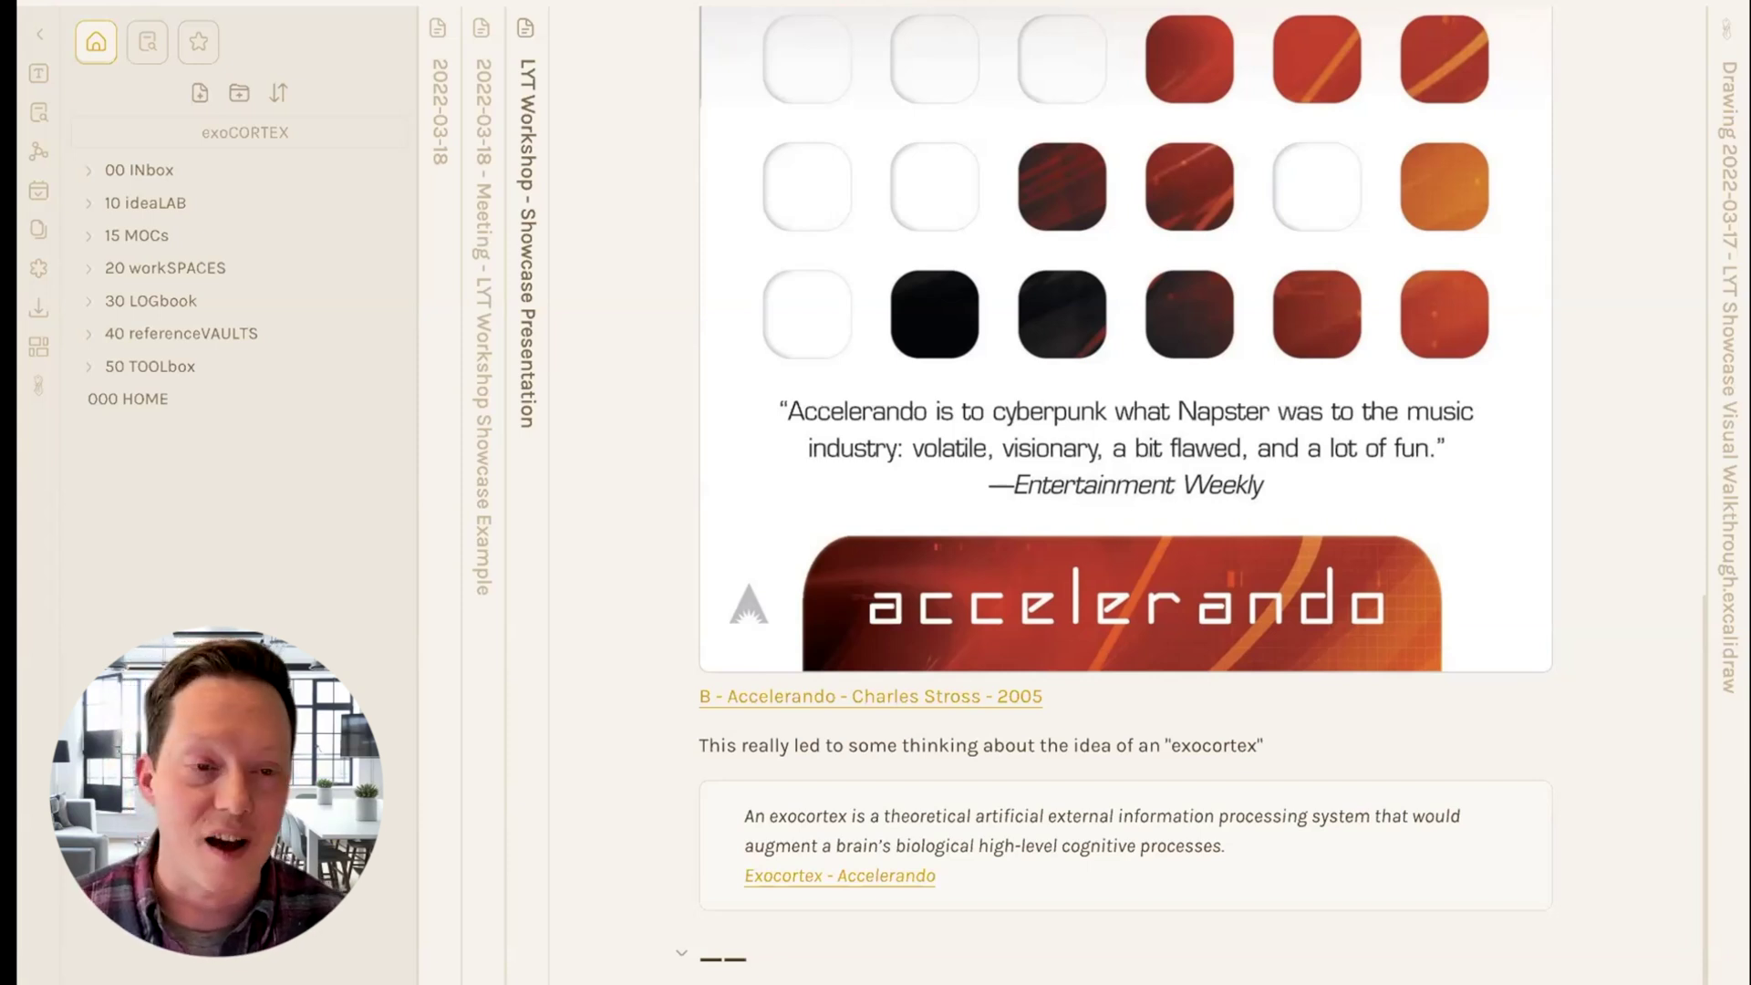
pyautogui.scroll(-4, 1125, 493)
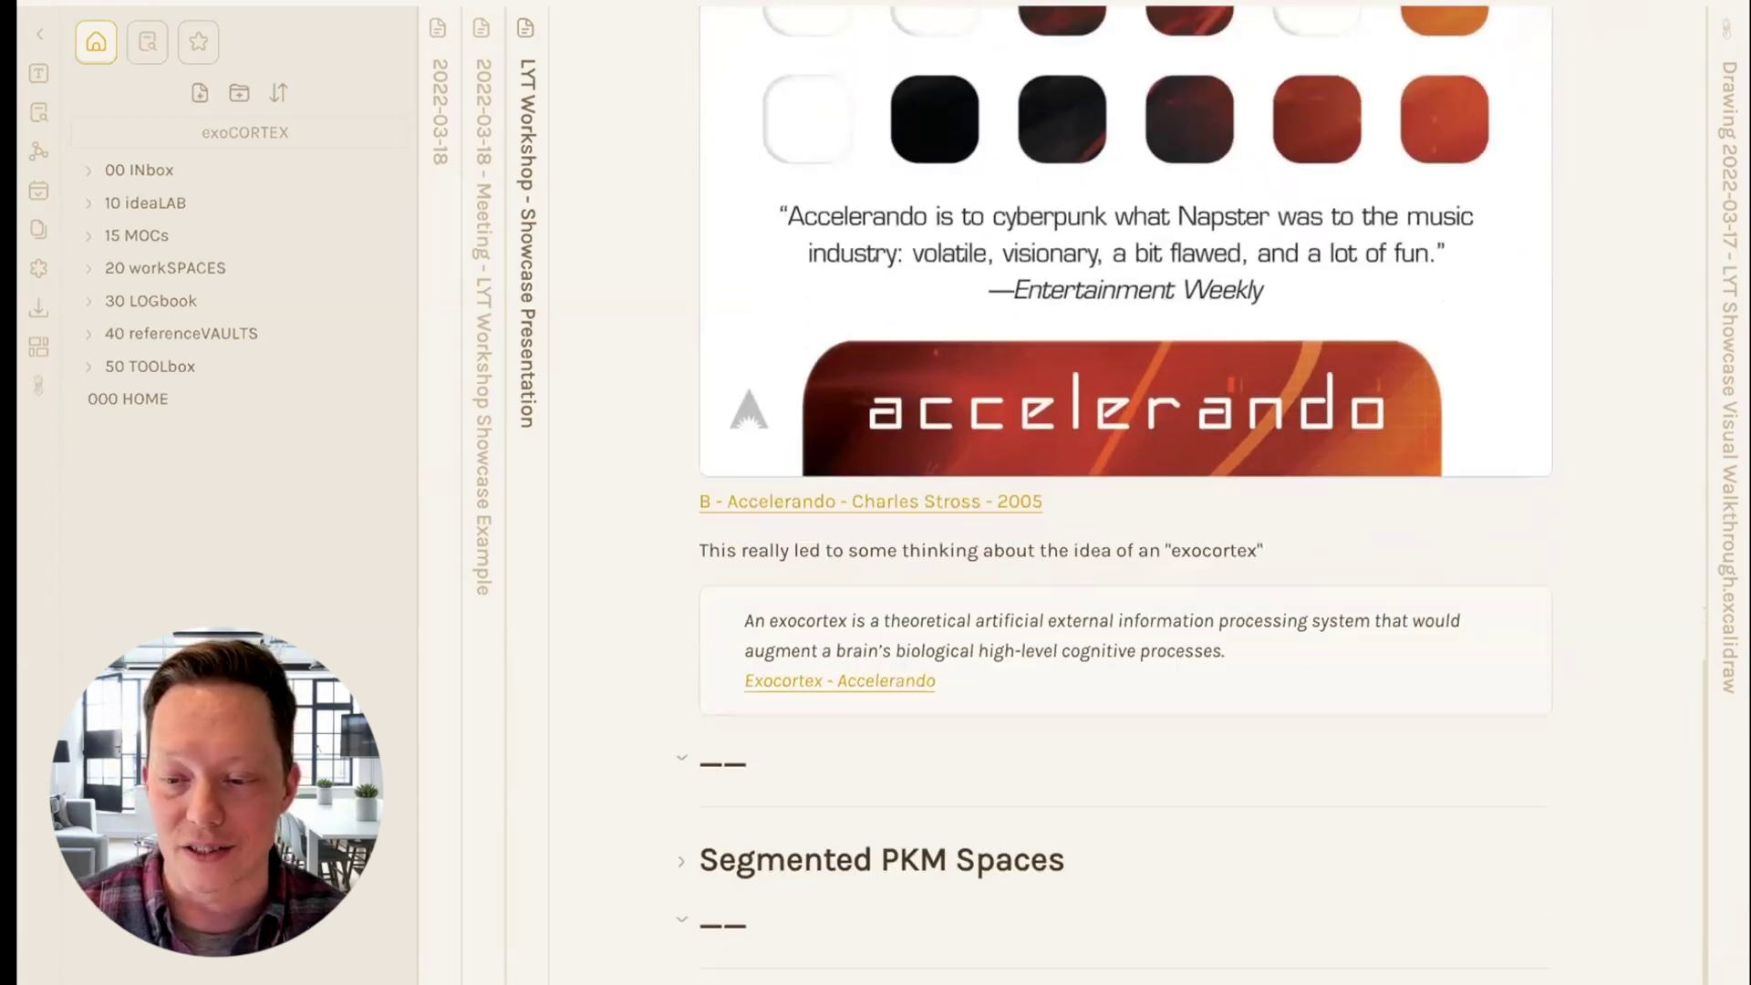
pyautogui.scroll(-2, 1126, 493)
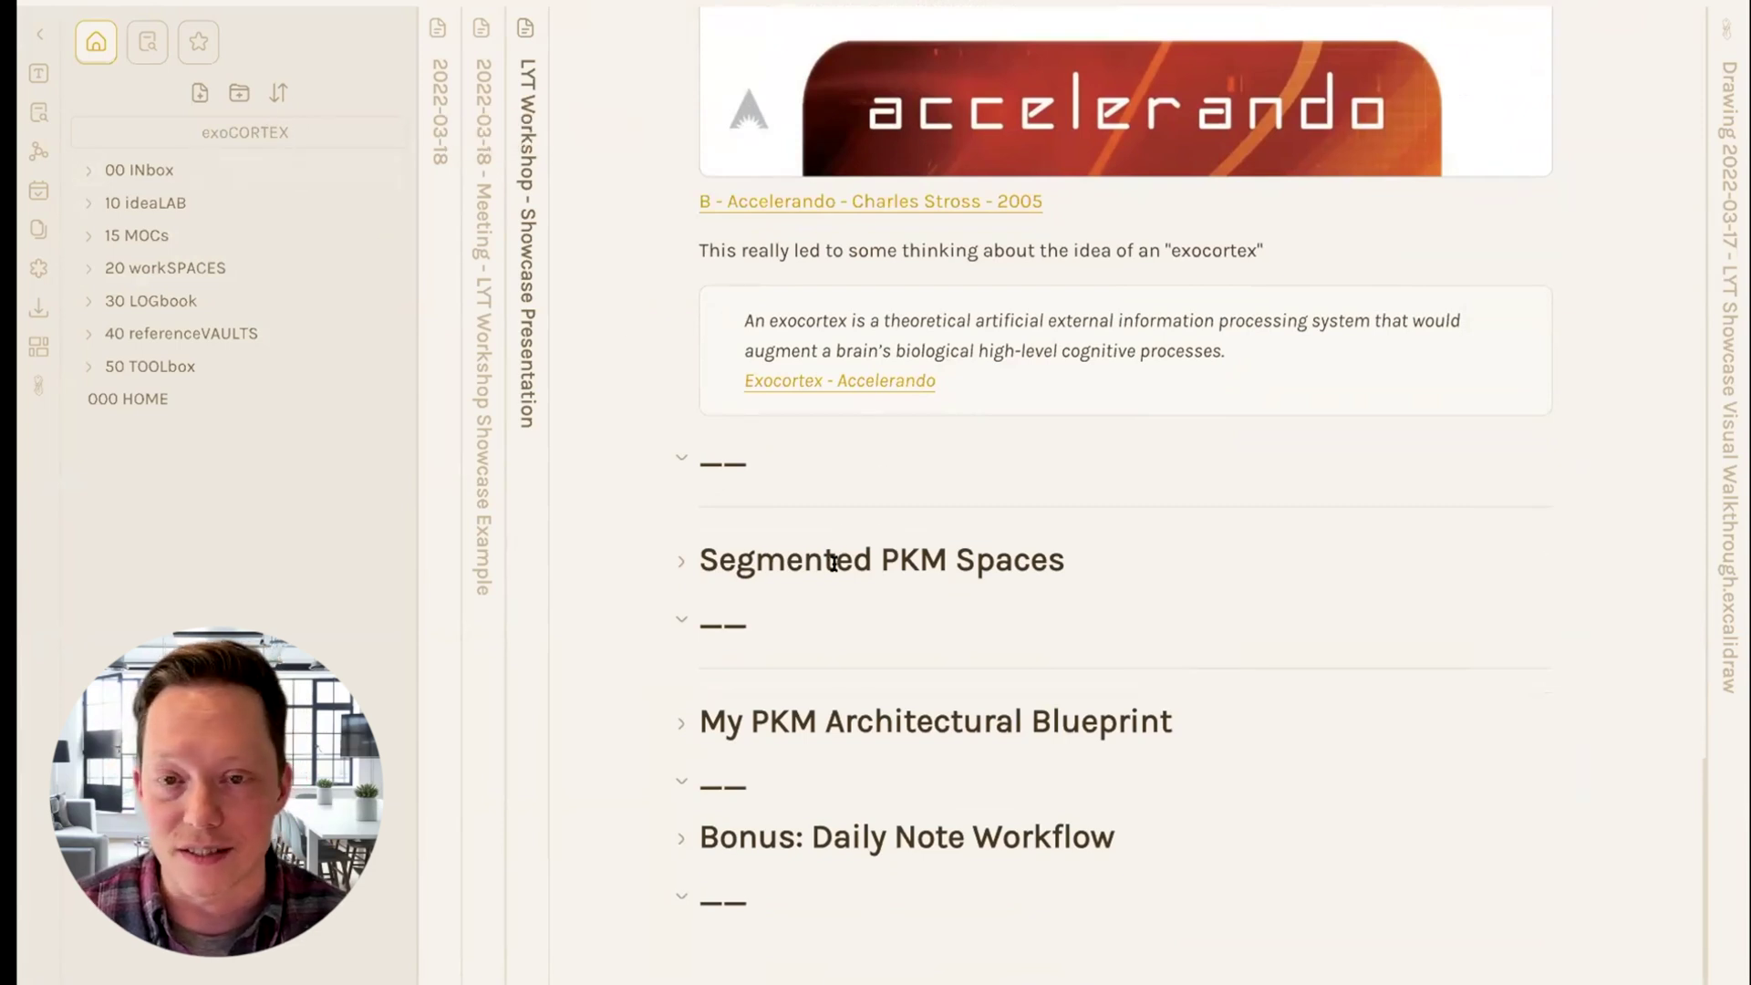
# Step: Unfold Segmented PKM Spaces and My PKM Architectural Blueprint to reveal the exoCORTEX diagram
pyautogui.click(678, 567)
pyautogui.scroll(-2, 843, 714)
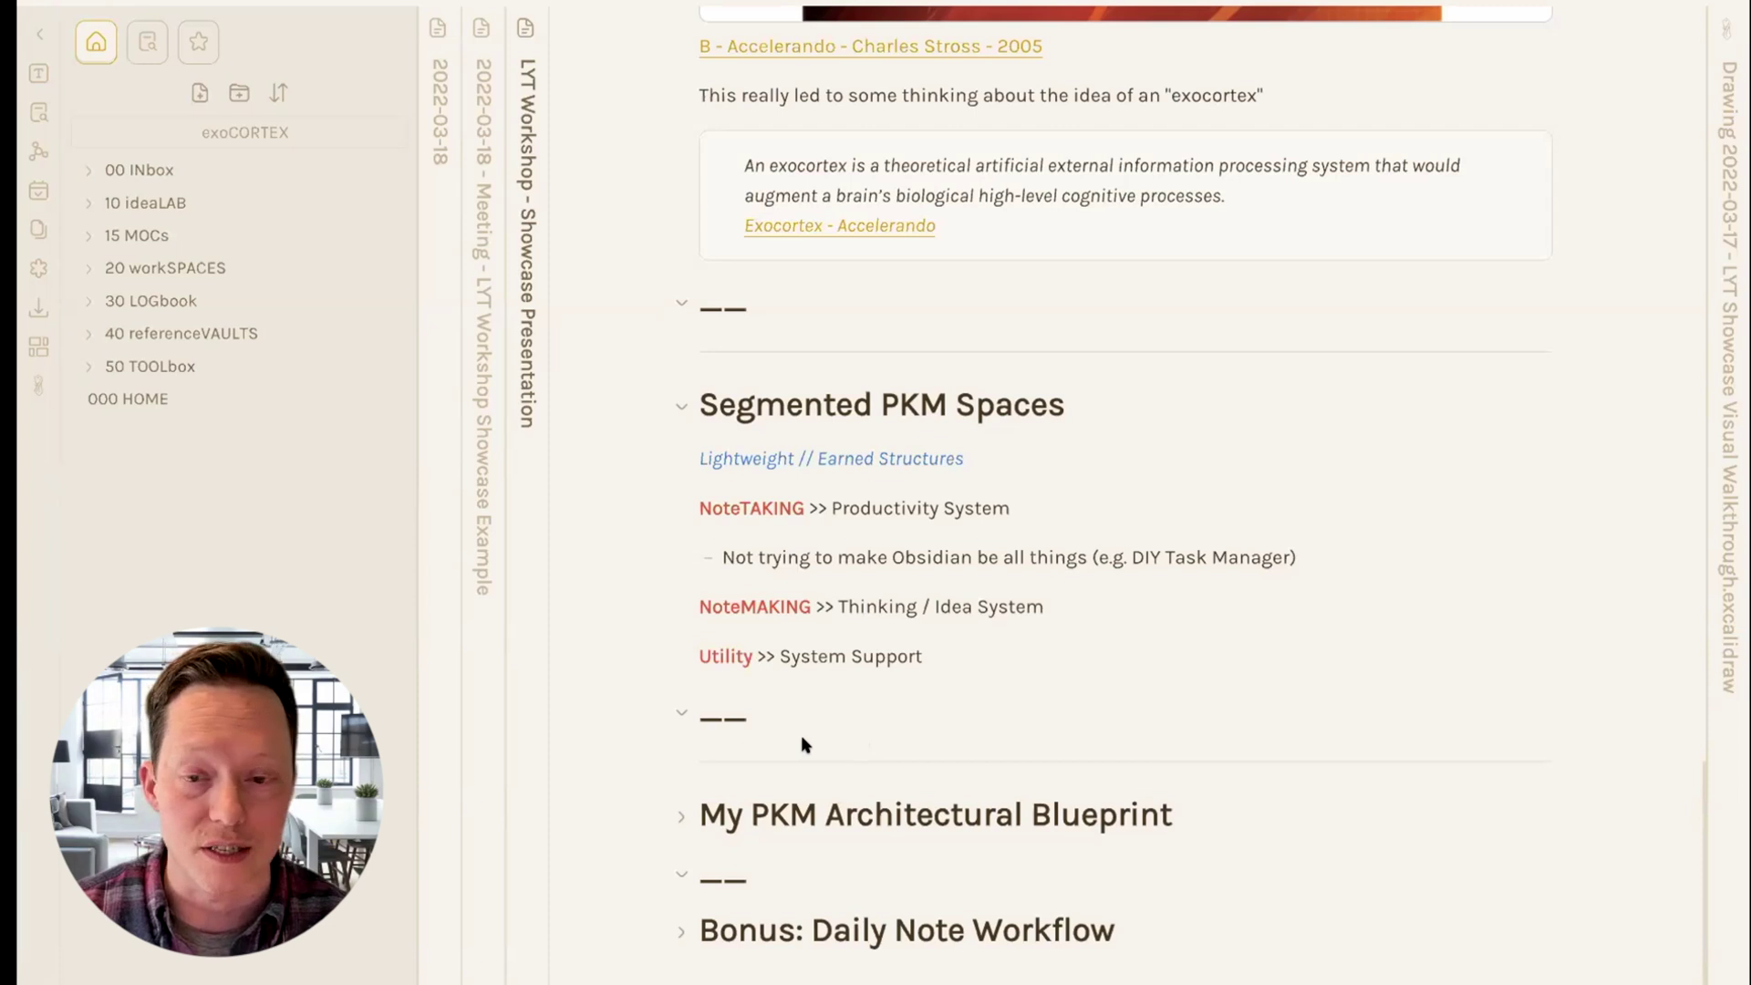
pyautogui.scroll(-1, 801, 735)
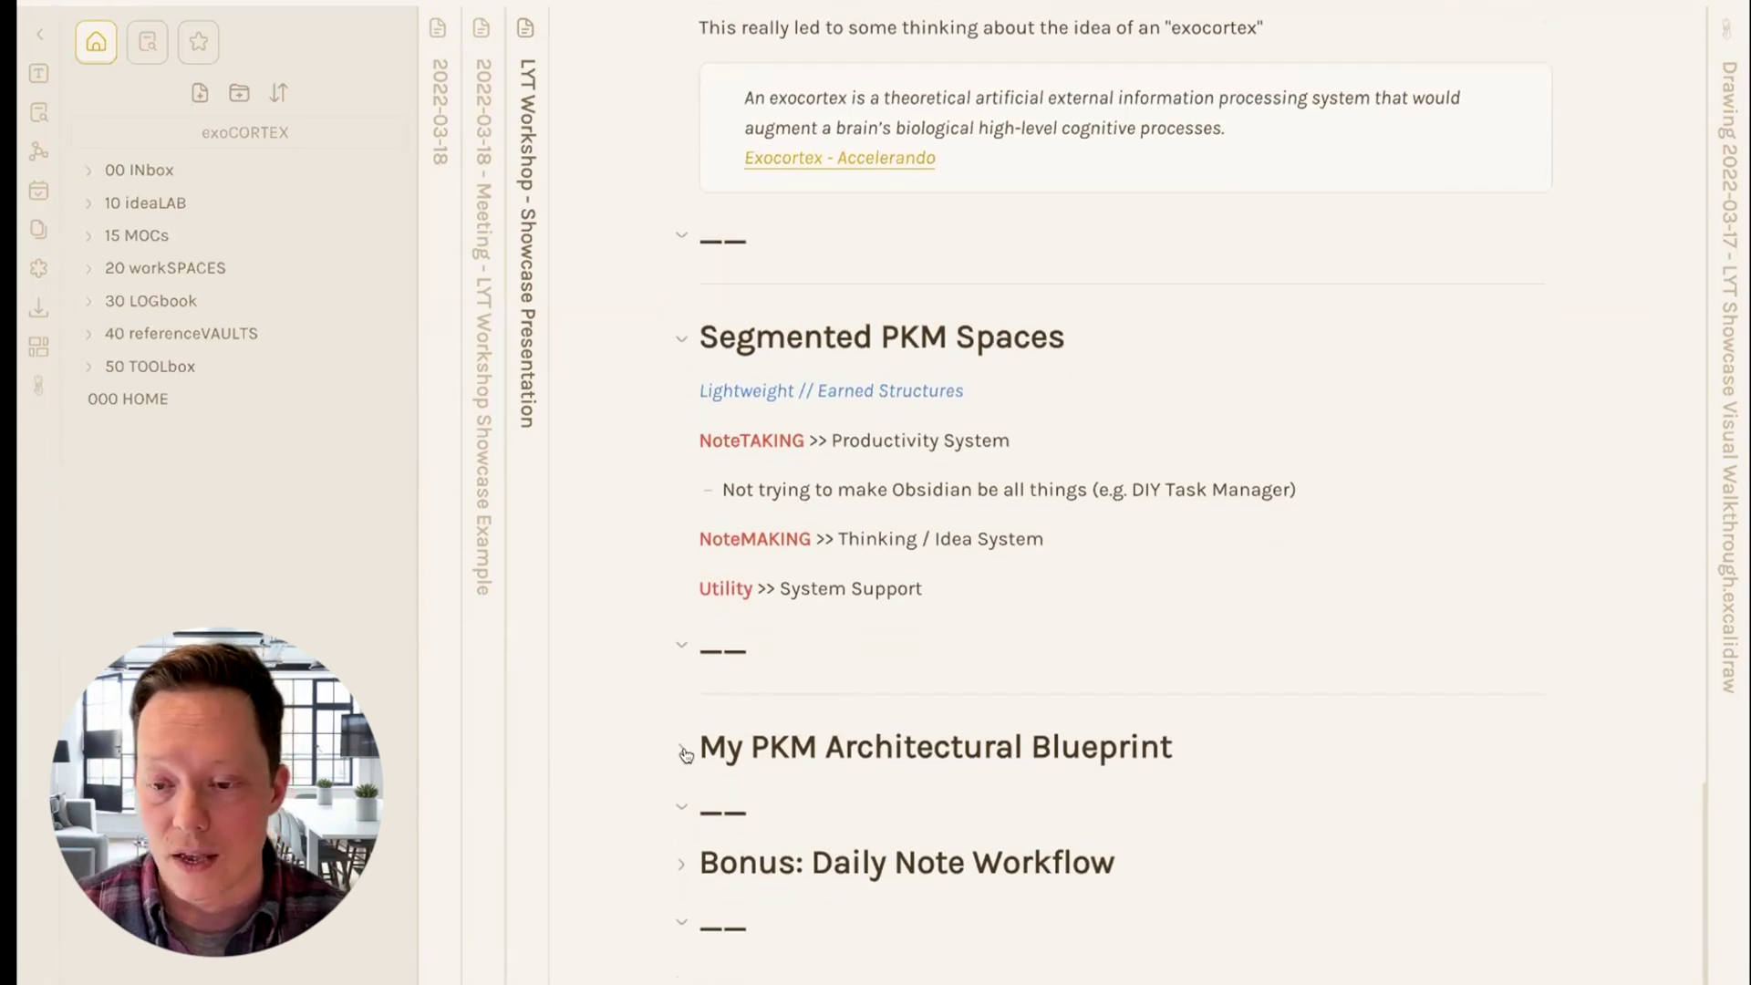
pyautogui.click(682, 753)
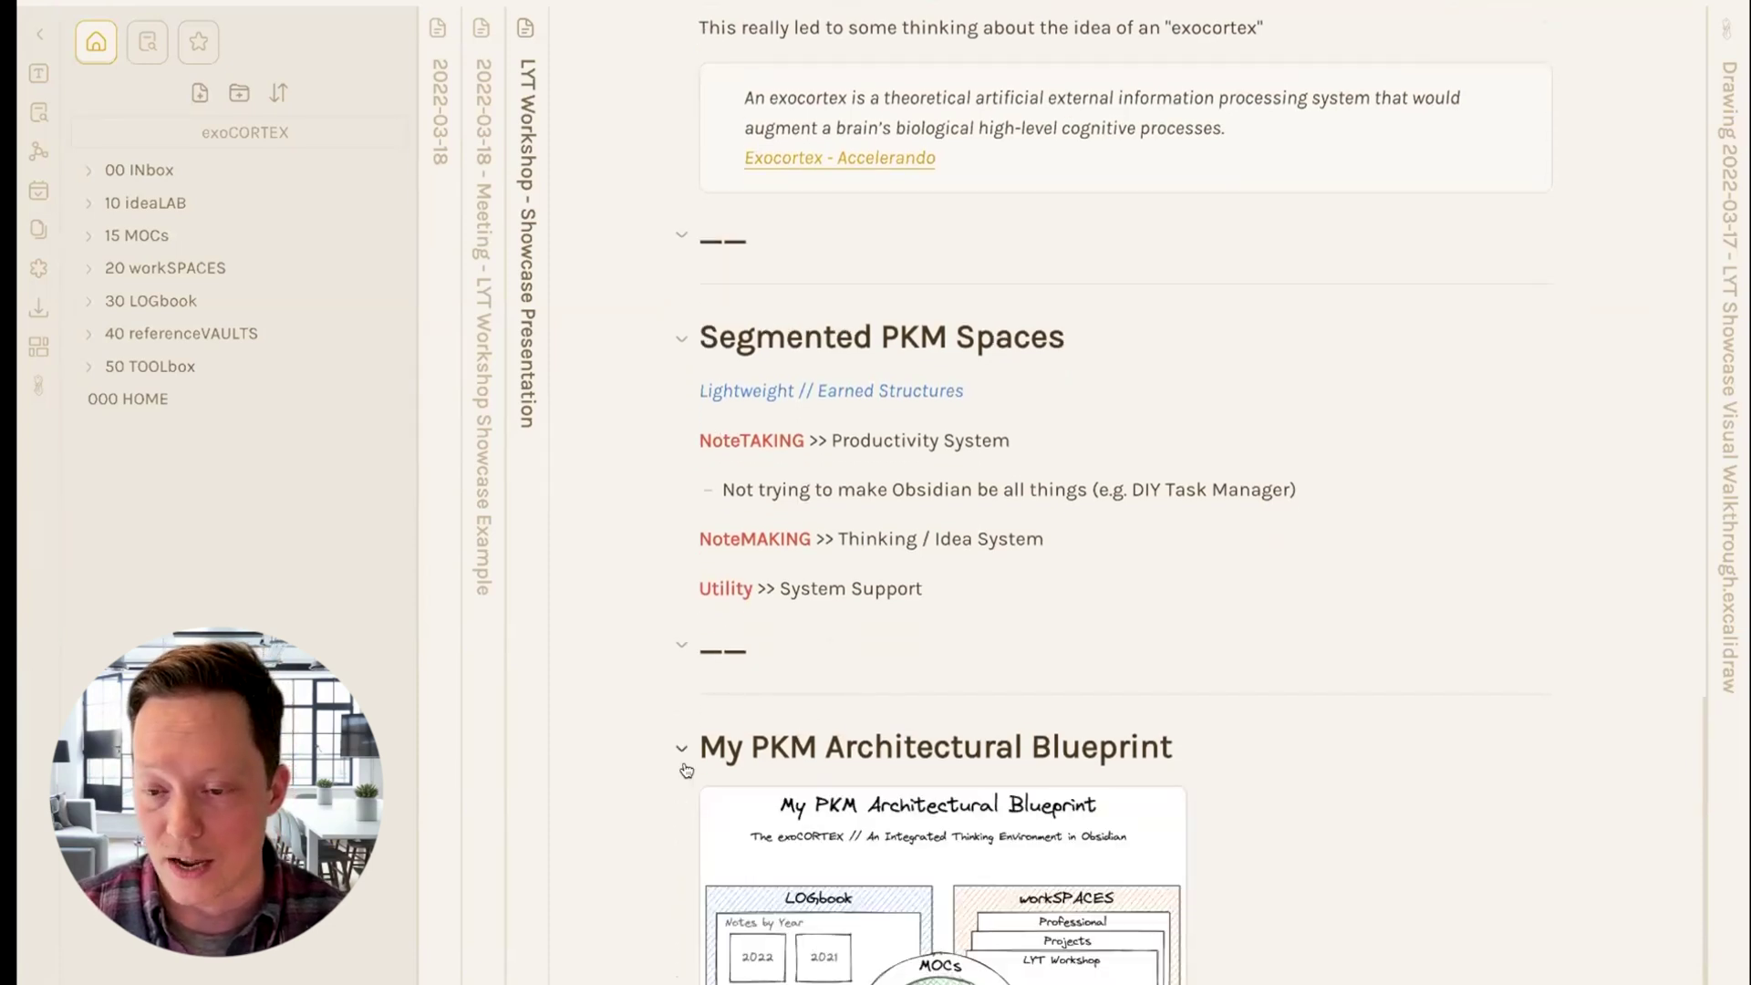
pyautogui.scroll(-5, 684, 766)
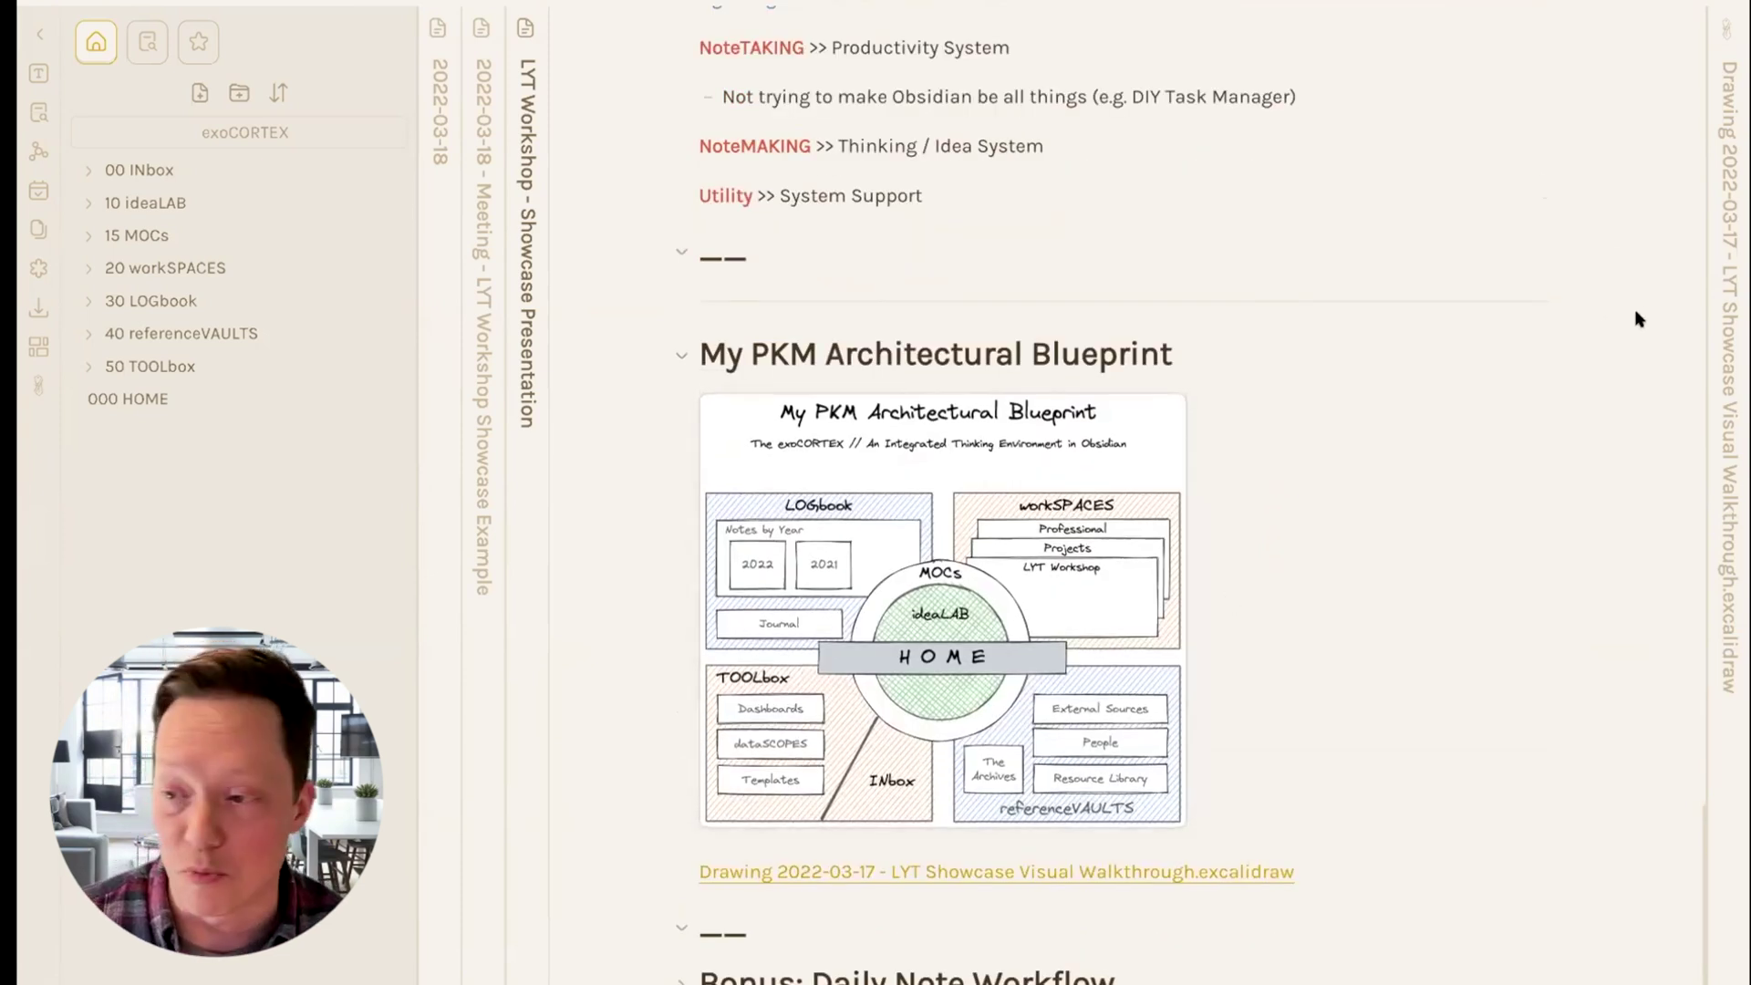
# Step: Expand the blueprint drawing into a wide pane and frame the 8 Main Components diagram
pyautogui.click(1726, 293)
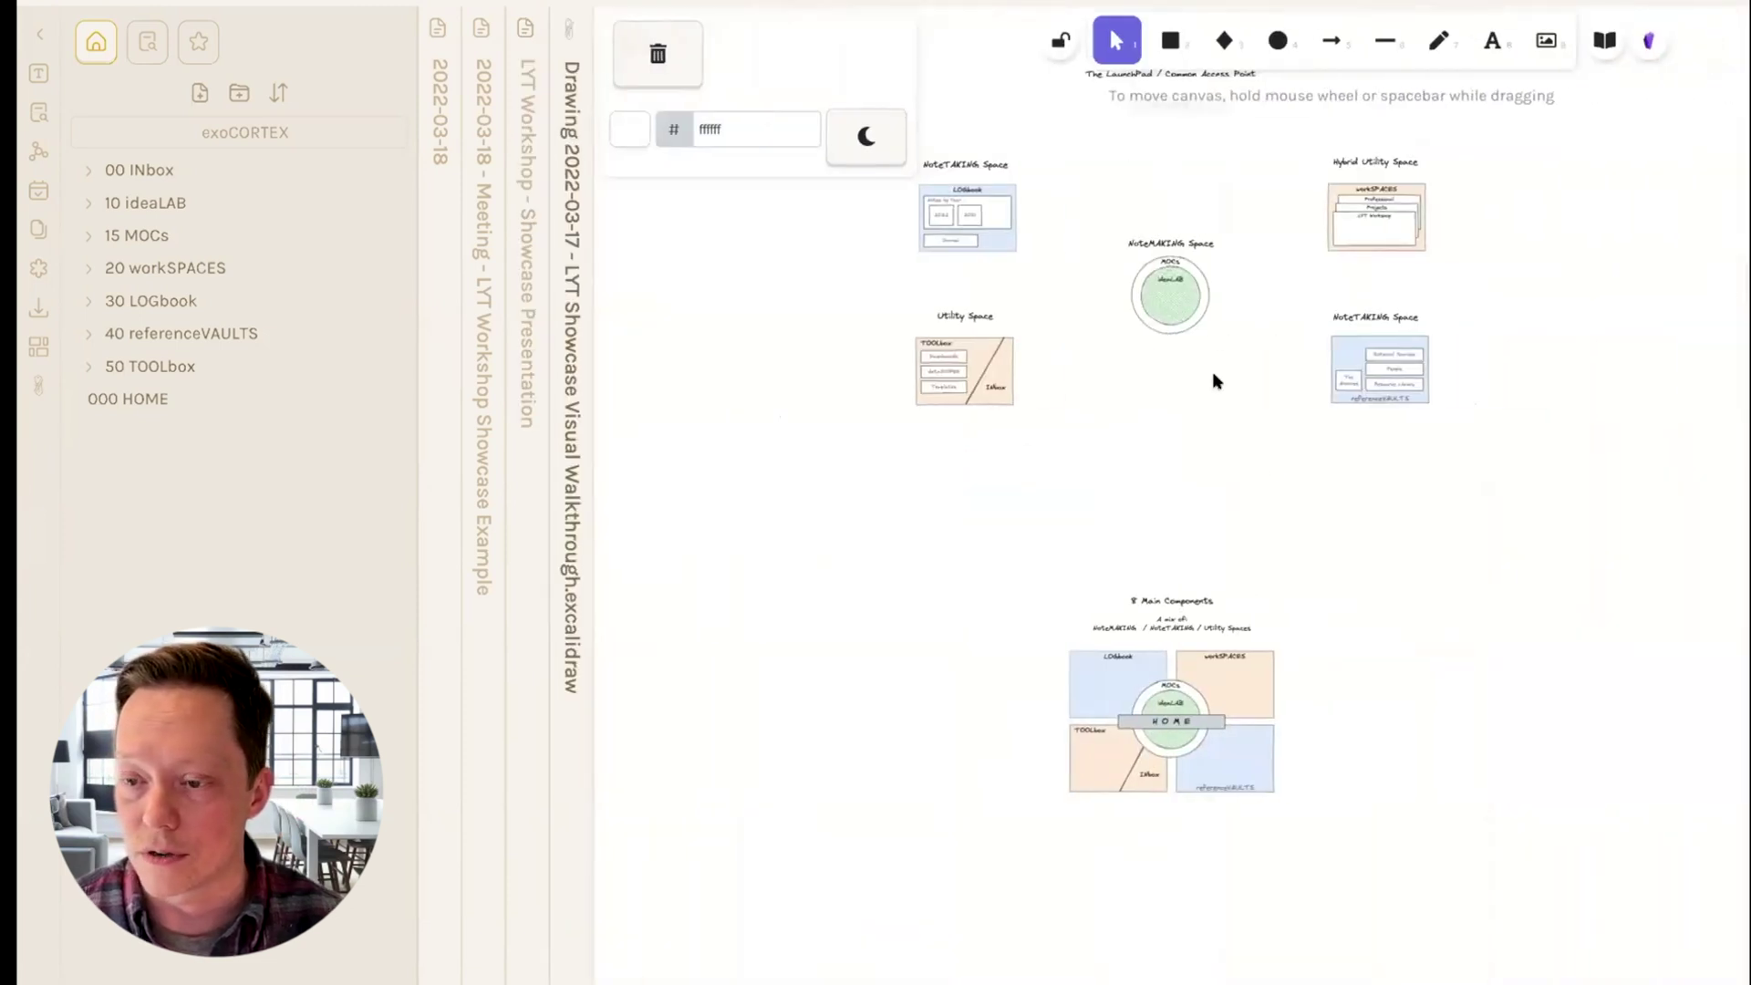
pyautogui.hscroll(-5, 1174, 724)
pyautogui.hscroll(10, 1174, 724)
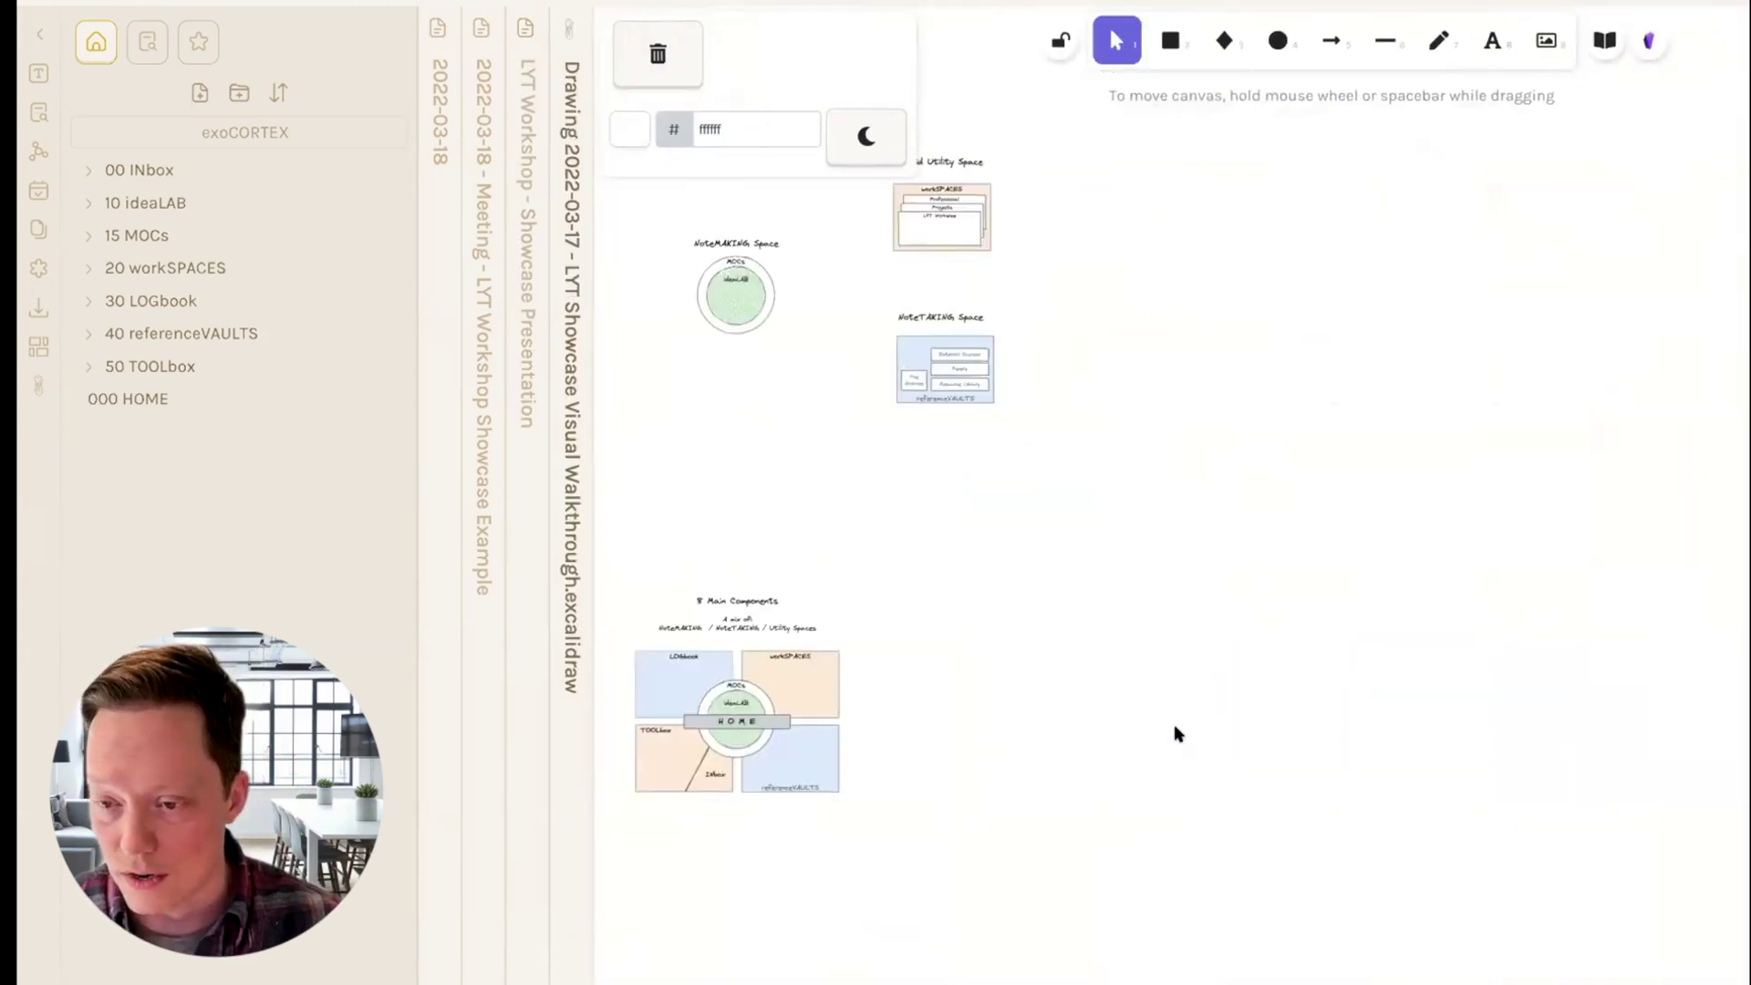
pyautogui.scroll(5, 1032, 731)
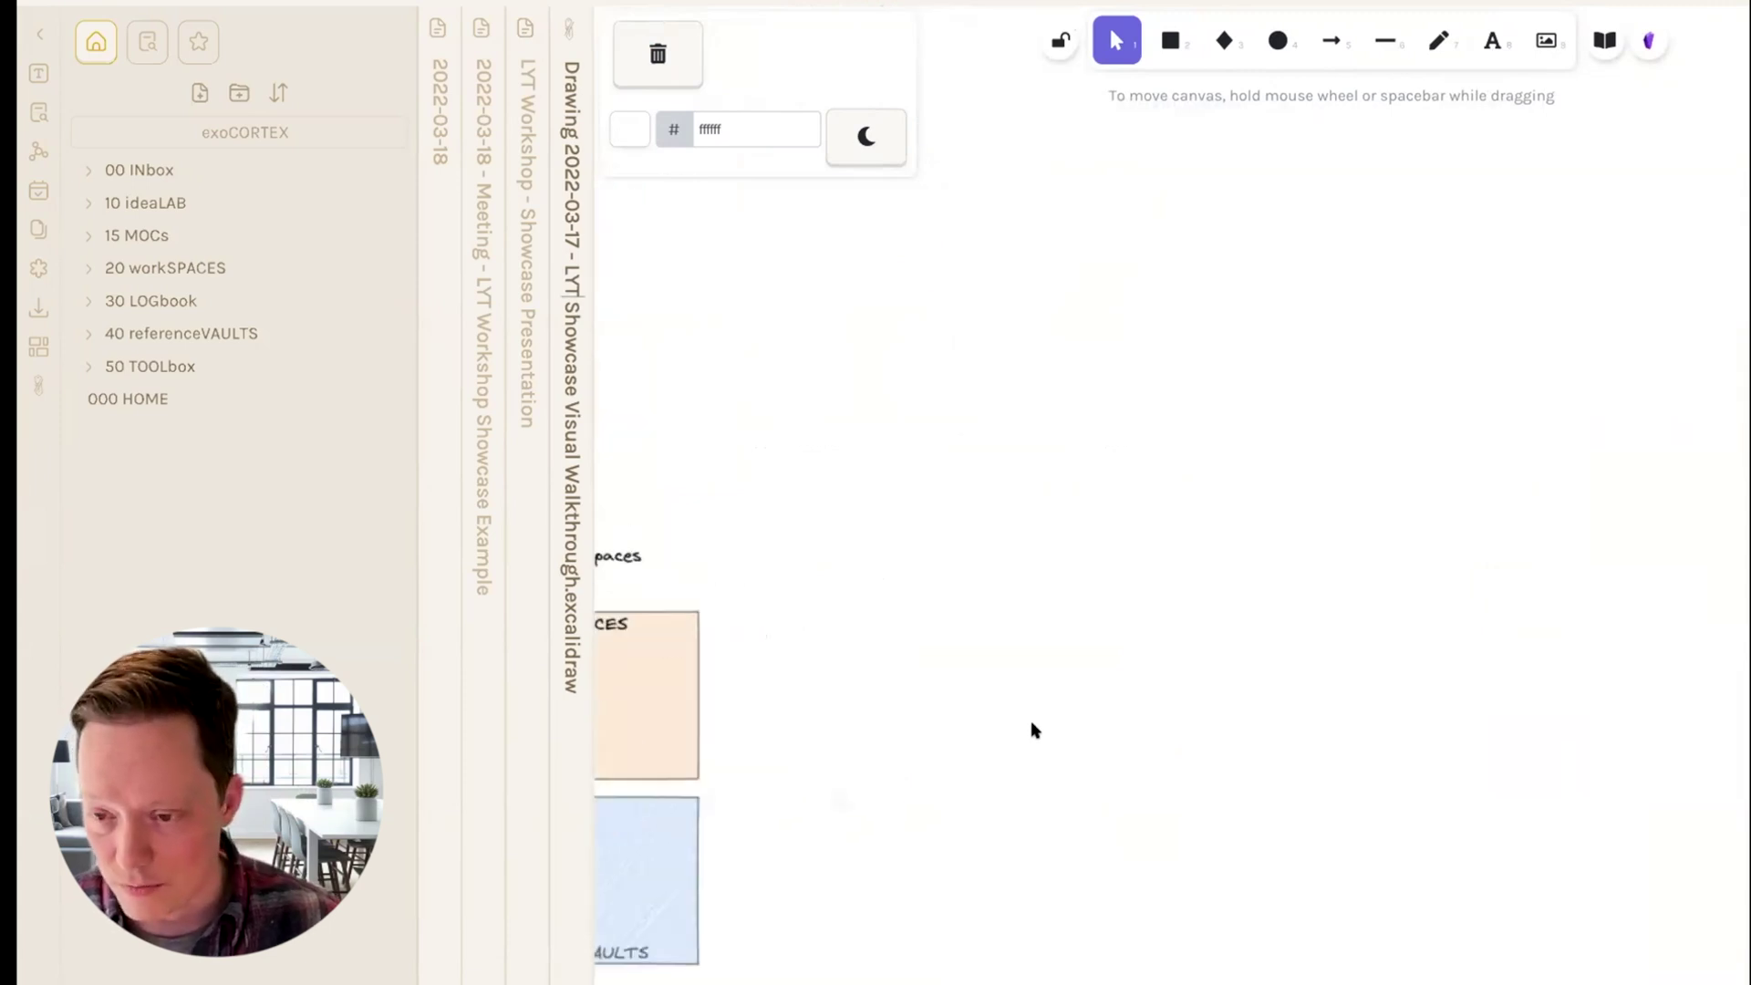
pyautogui.moveTo(859, 732); pyautogui.dragTo(1277, 684)
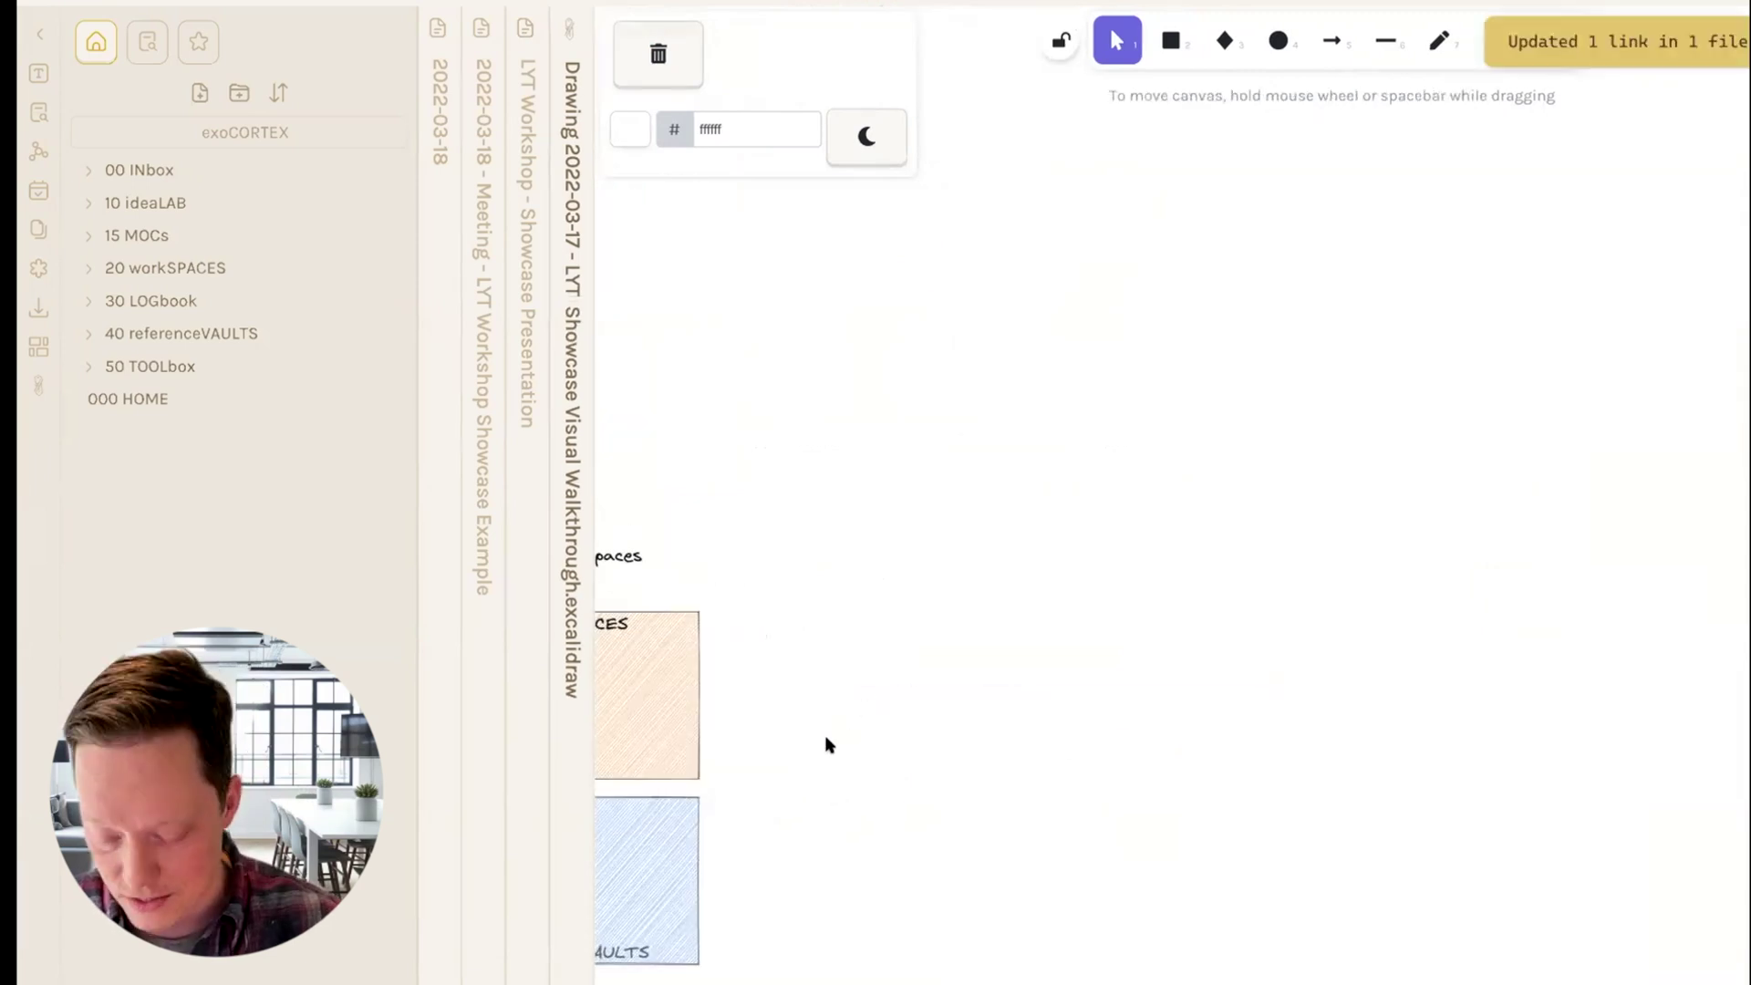
pyautogui.scroll(-5, 825, 742)
pyautogui.scroll(2, 1196, 672)
pyautogui.hscroll(-5, 1422, 526)
pyautogui.scroll(-2, 1422, 526)
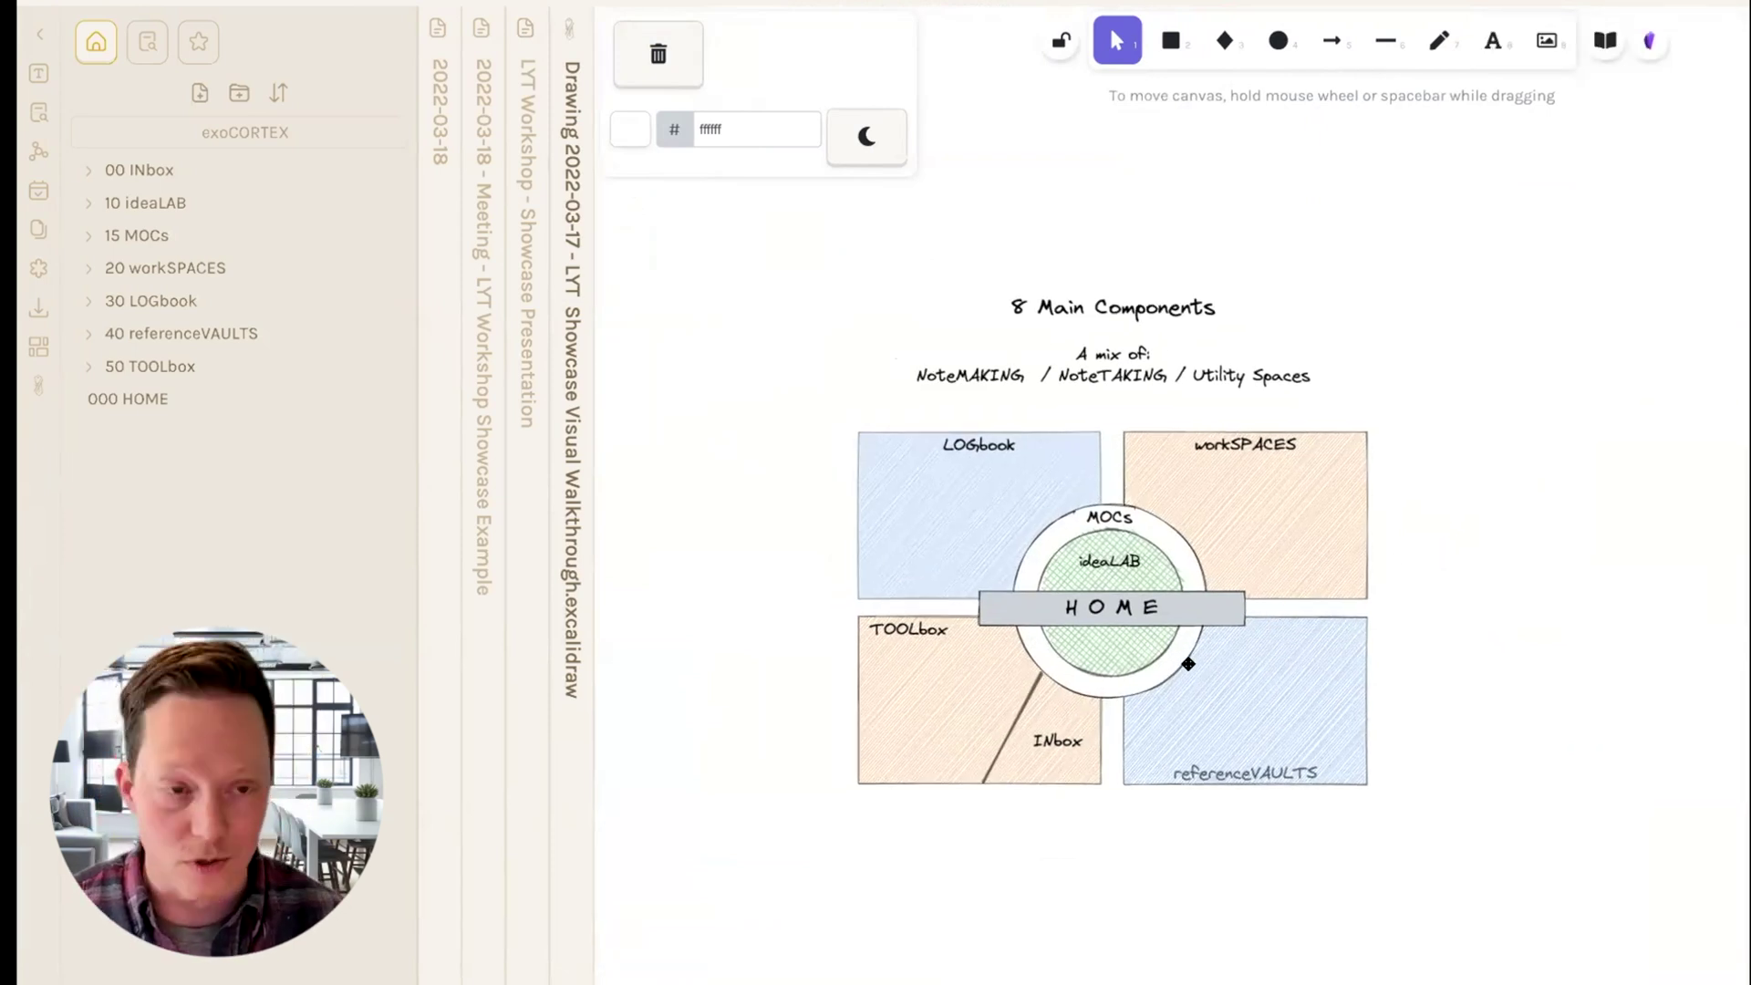
pyautogui.scroll(4, 836, 543)
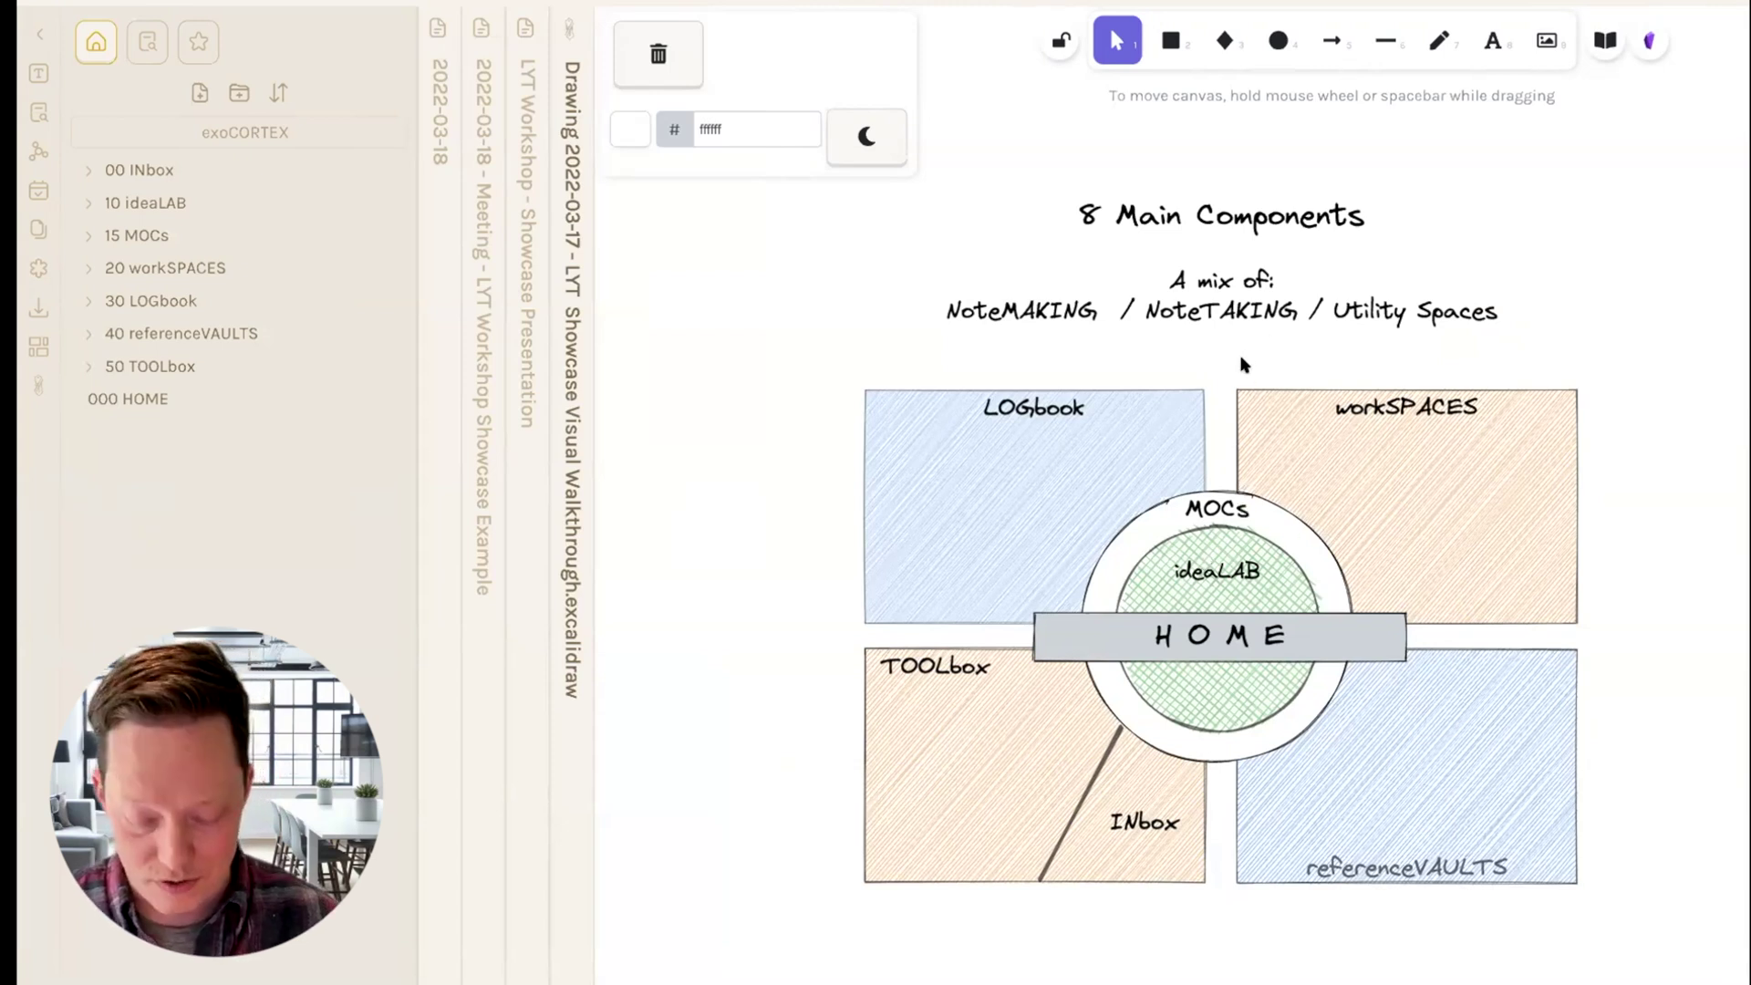
pyautogui.scroll(-5, 1240, 371)
# Step: Centre and enlarge the NoteMAKING Space circle, with MOCs ringing ideaLAB
pyautogui.moveTo(1201, 251); pyautogui.dragTo(1008, 953)
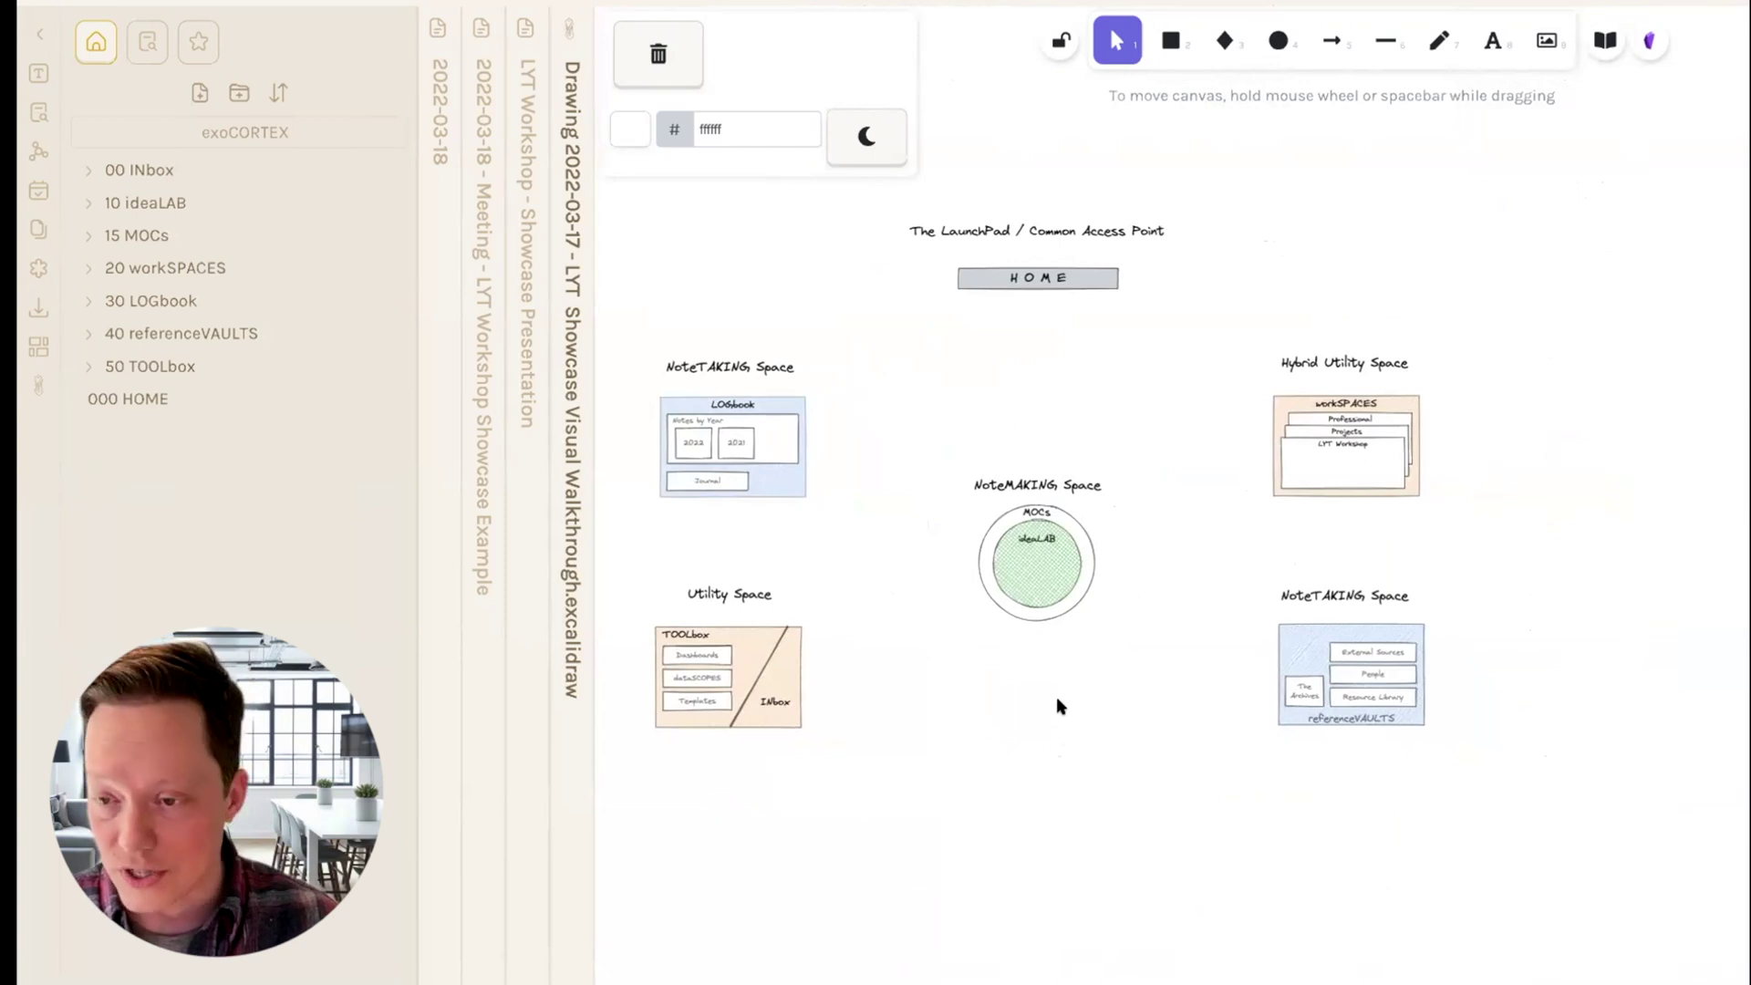
pyautogui.scroll(5, 1055, 696)
pyautogui.moveTo(1028, 680); pyautogui.dragTo(1098, 813)
pyautogui.scroll(2, 1098, 813)
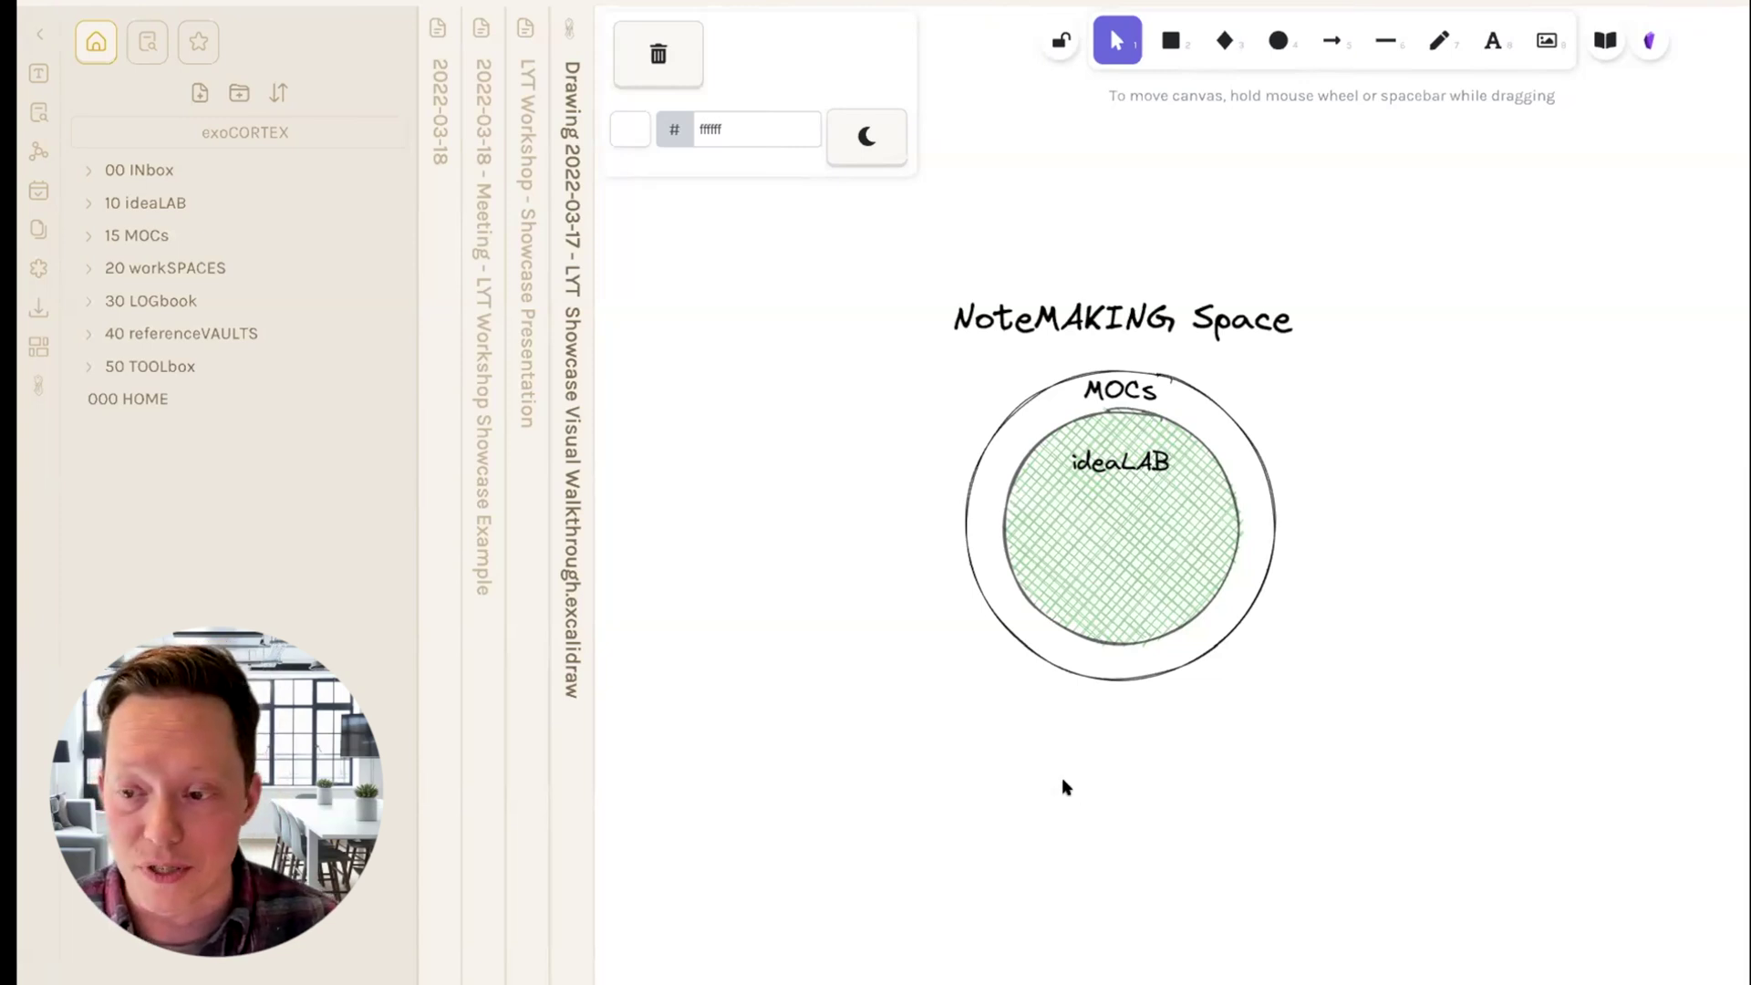
# Step: Zoom out, then close in on the LOGbook box with Notes by Year 2022, 2021 and Journal
pyautogui.scroll(-5, 1054, 767)
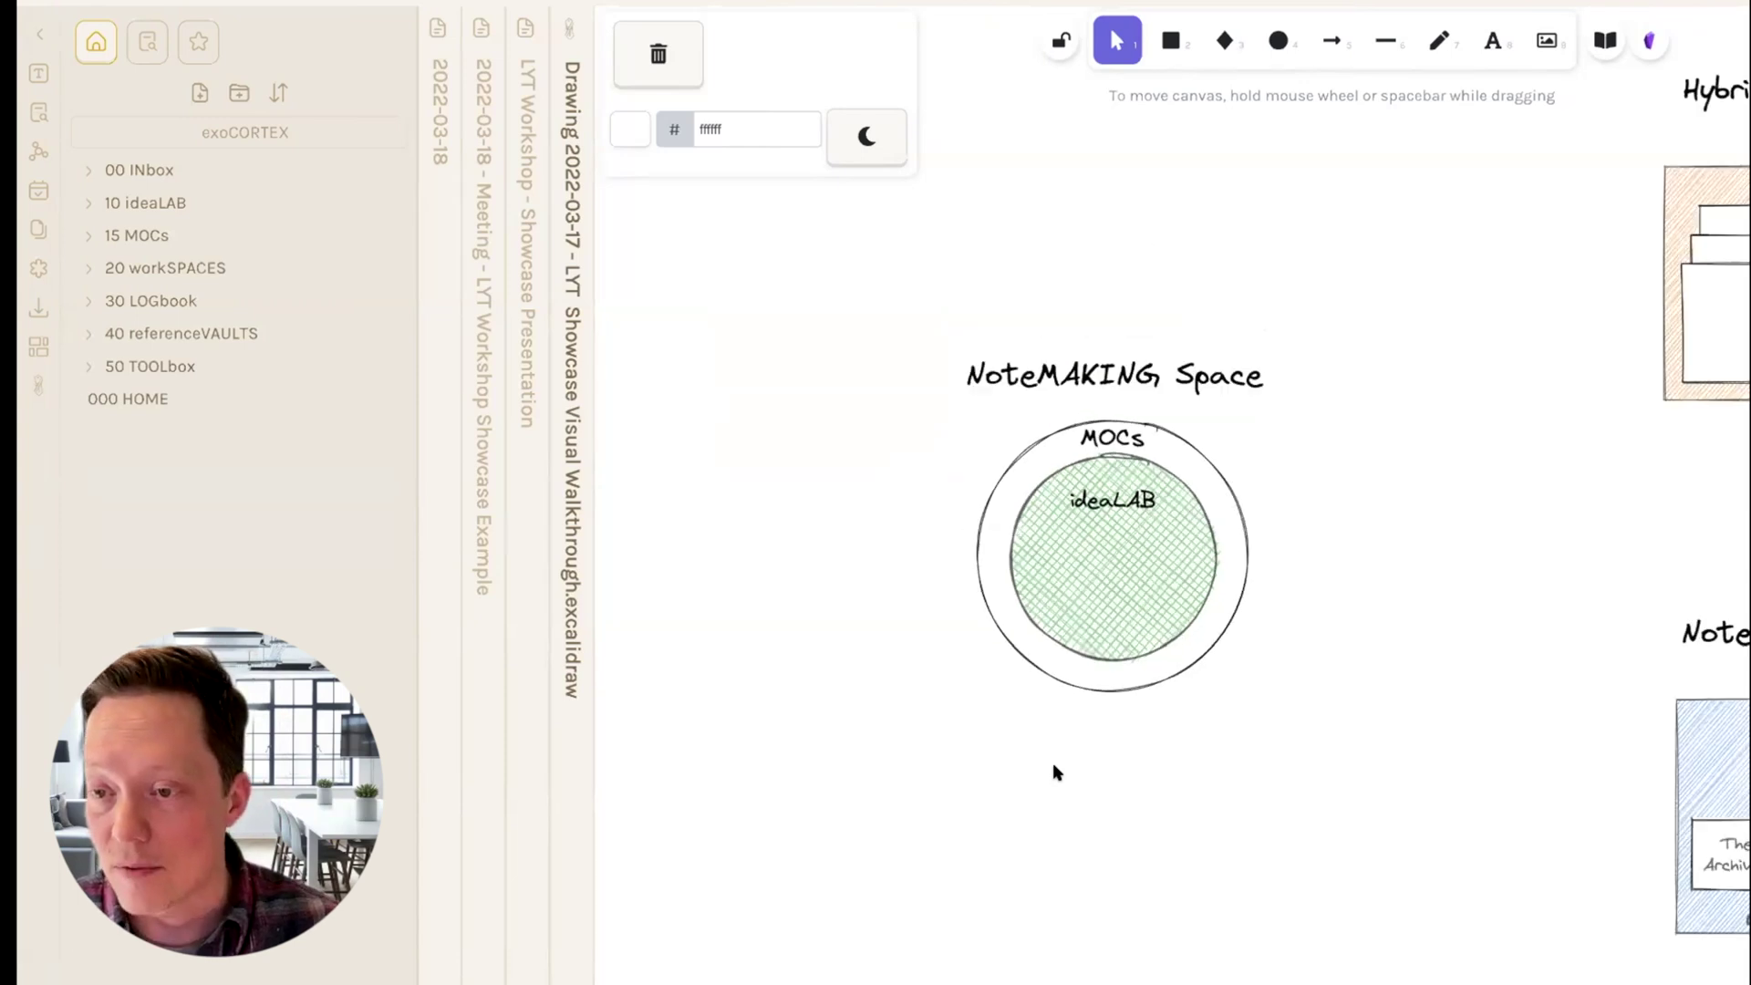
pyautogui.hscroll(-5, 902, 667)
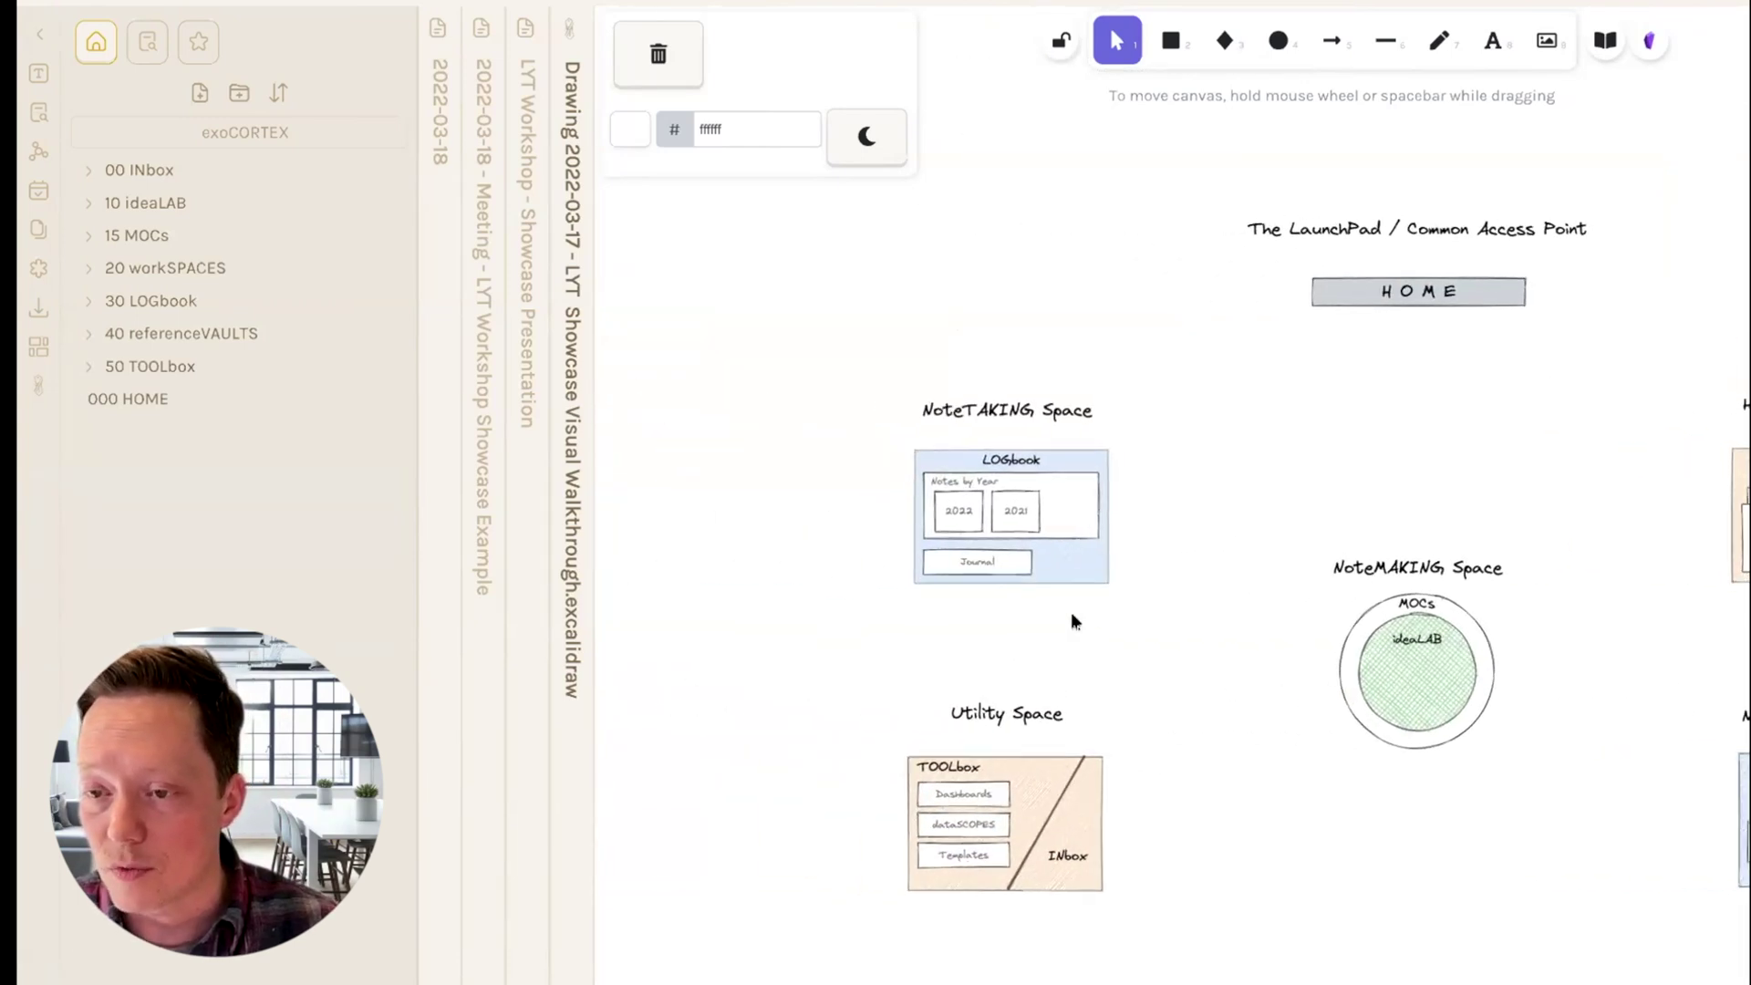
pyautogui.scroll(5, 1071, 617)
pyautogui.scroll(5, 996, 715)
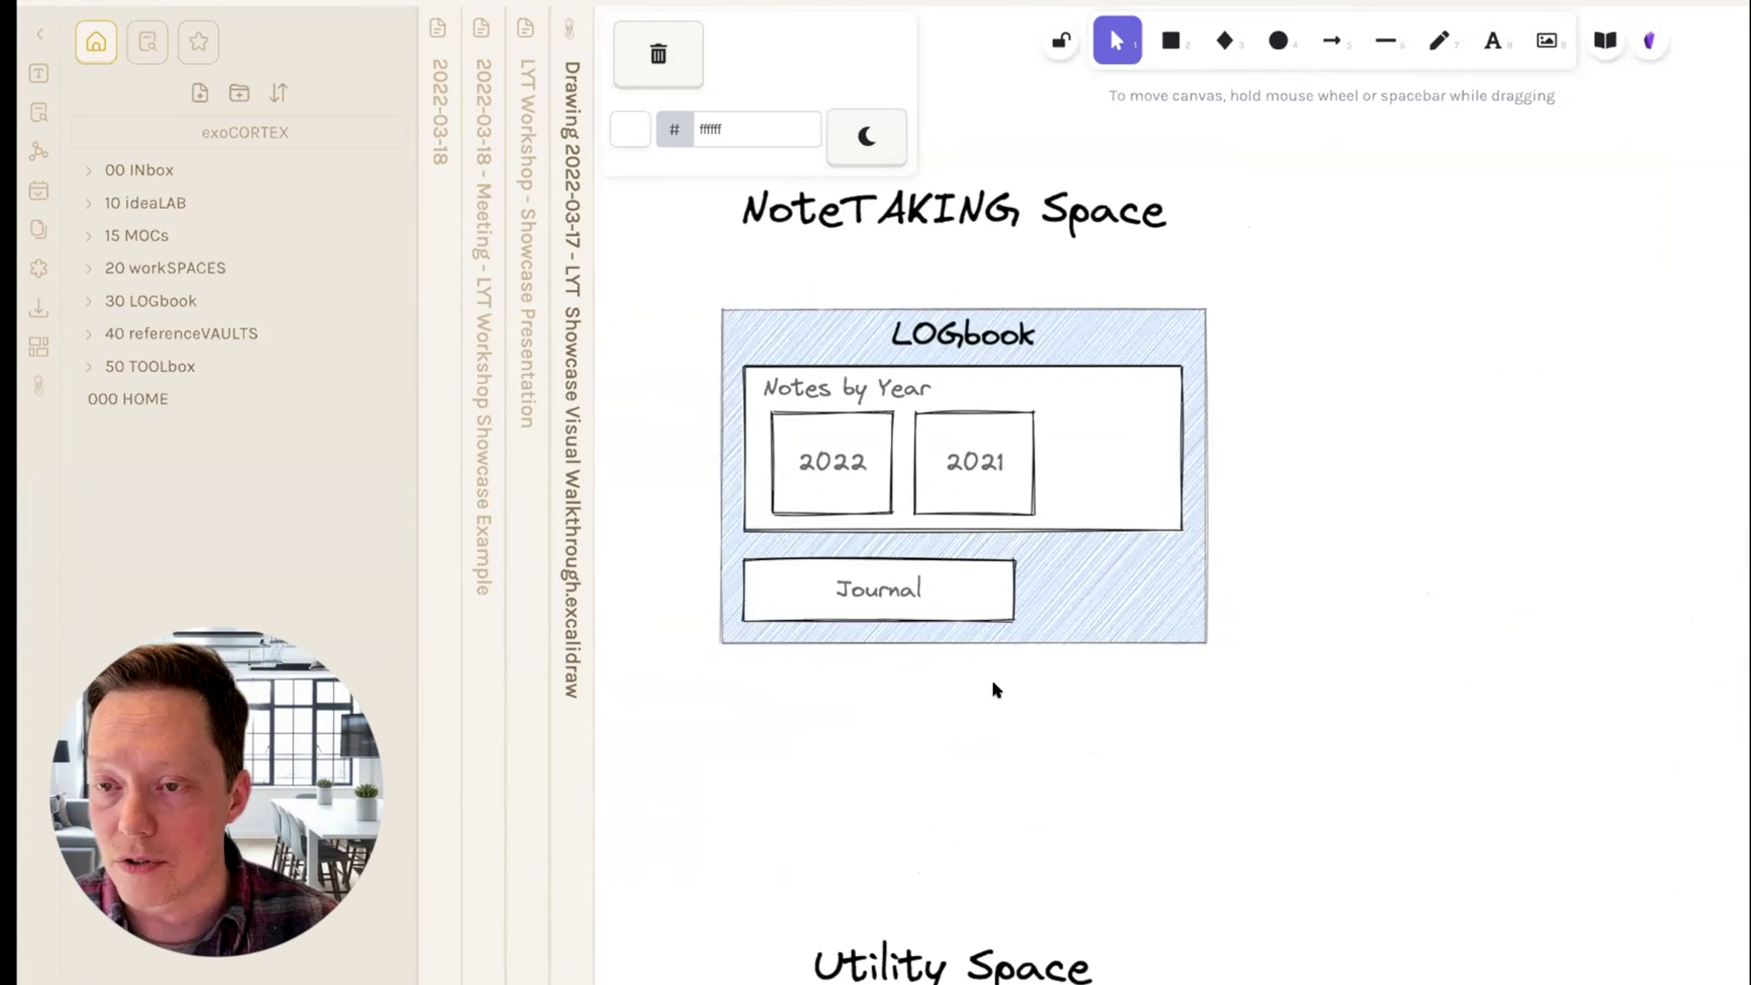
pyautogui.scroll(1, 1076, 914)
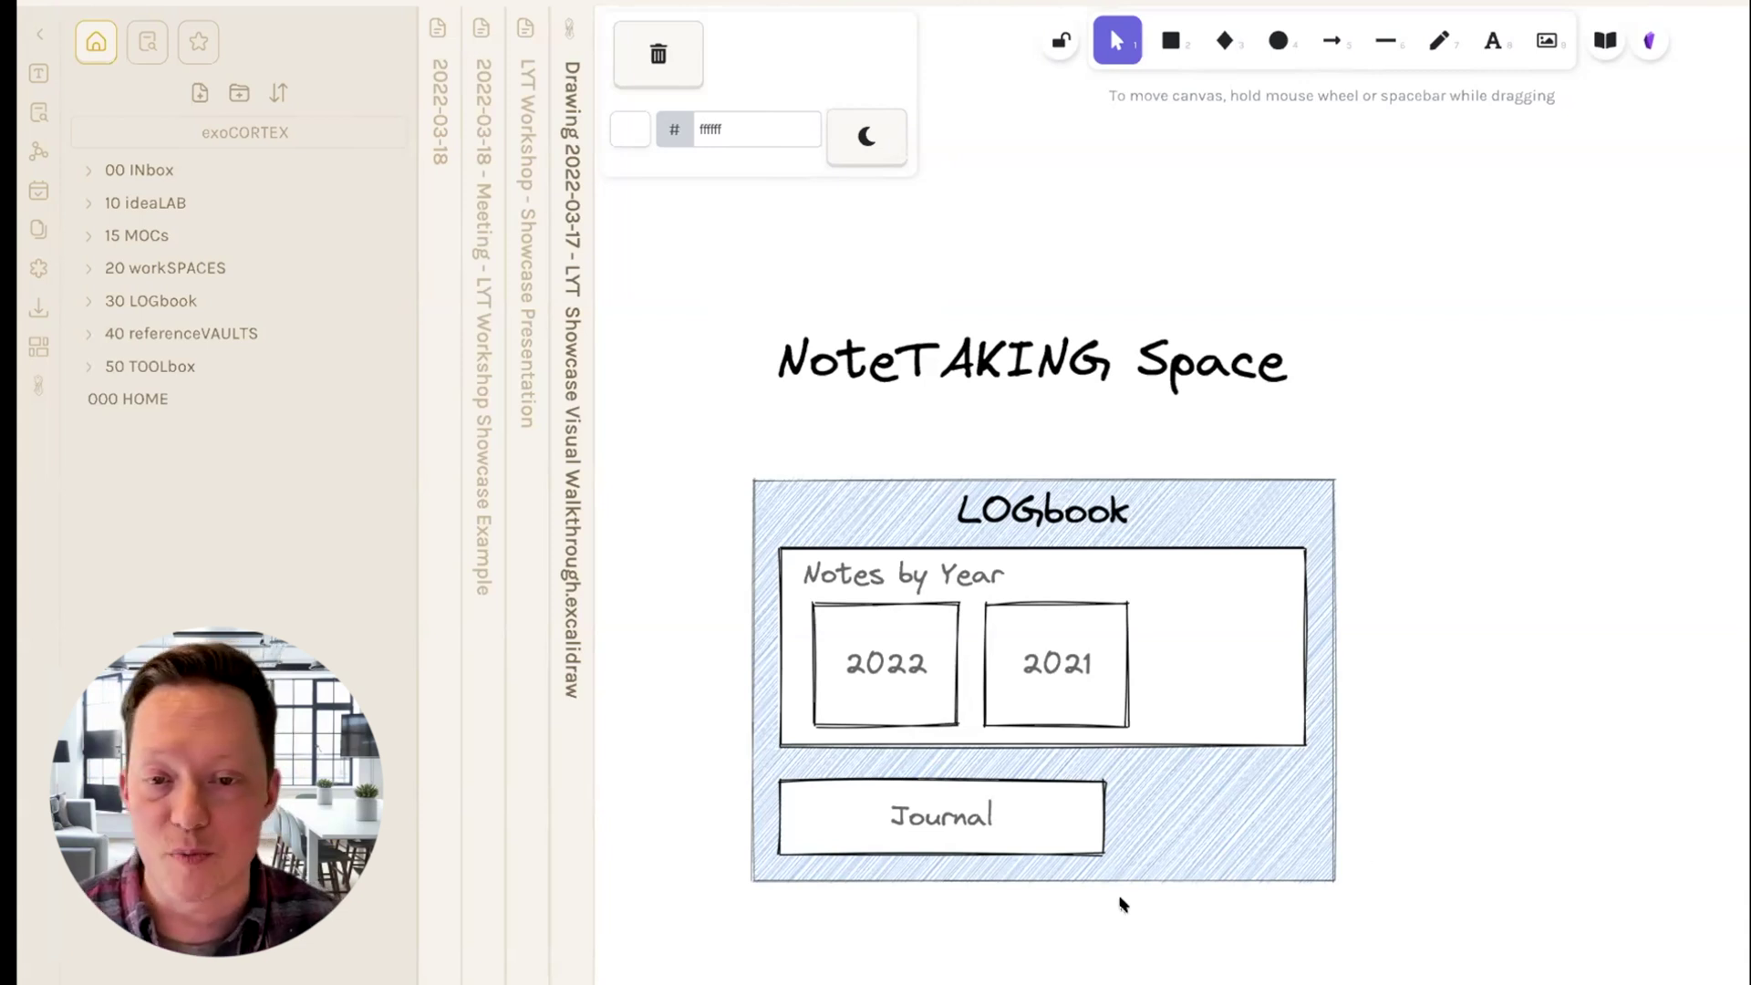
# Step: Centre the referenceVAULTS box holding External Sources, People, Resource Library and The Archives
pyautogui.hscroll(20, 891, 496)
pyautogui.scroll(-10, 891, 496)
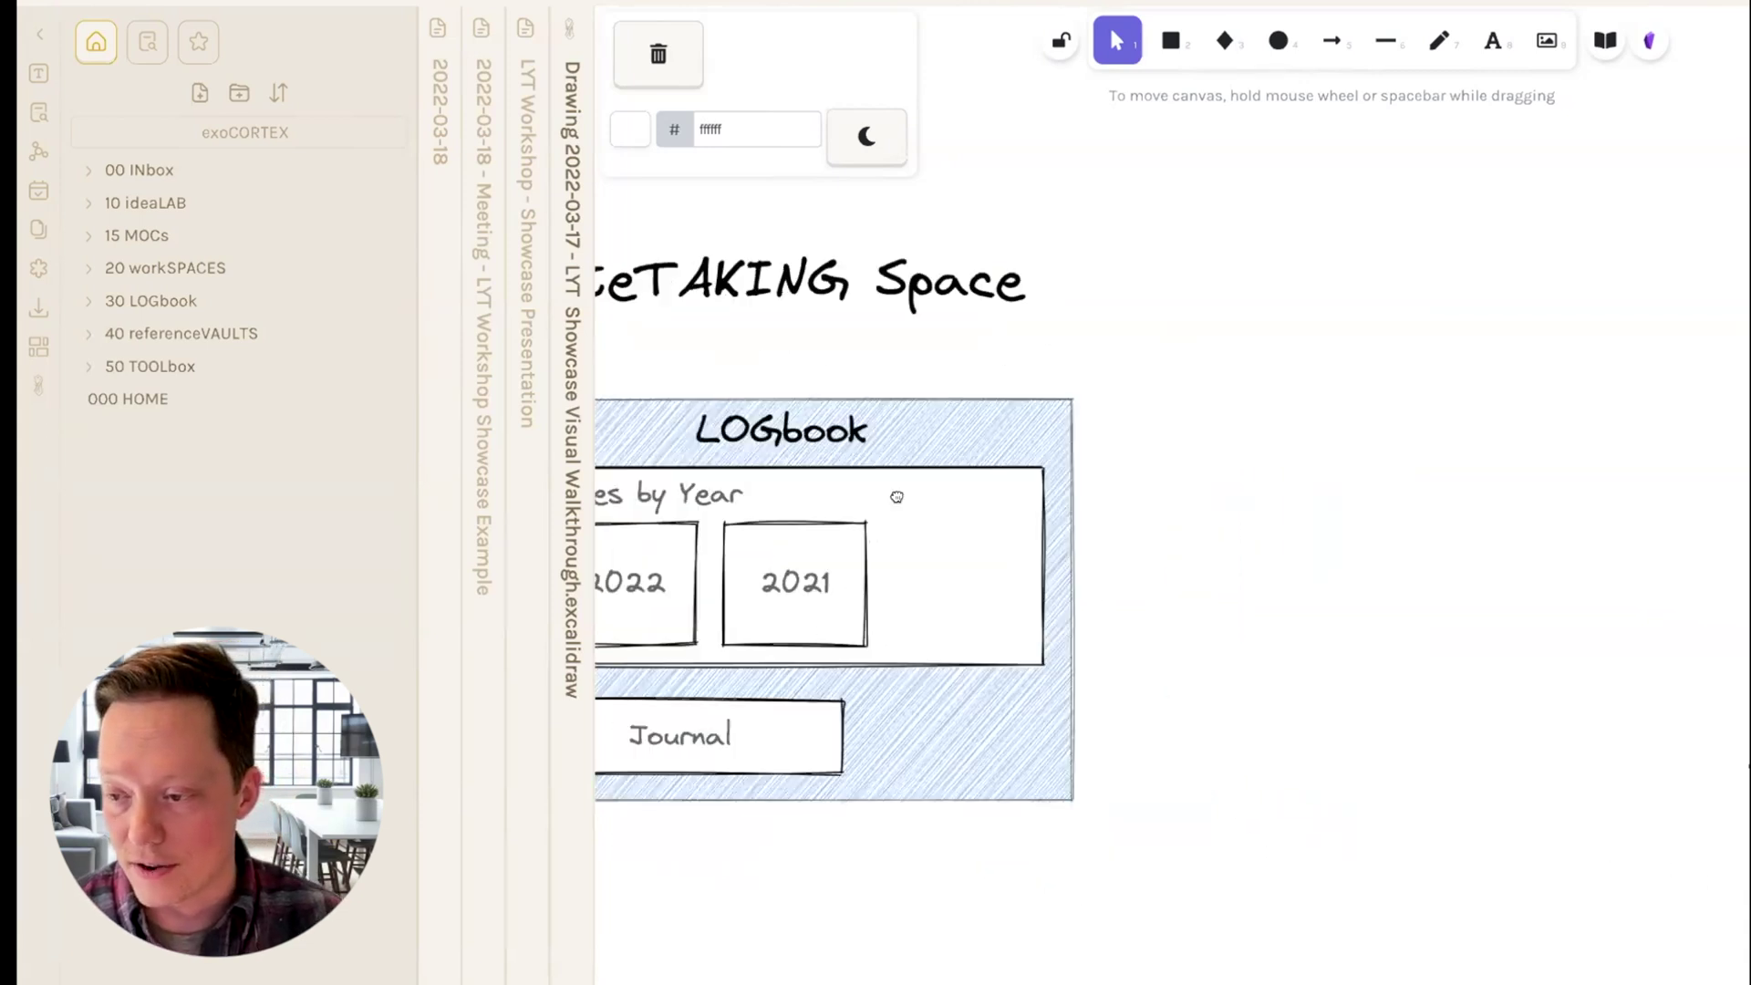
pyautogui.hscroll(12, 1094, 671)
pyautogui.scroll(-3, 1093, 671)
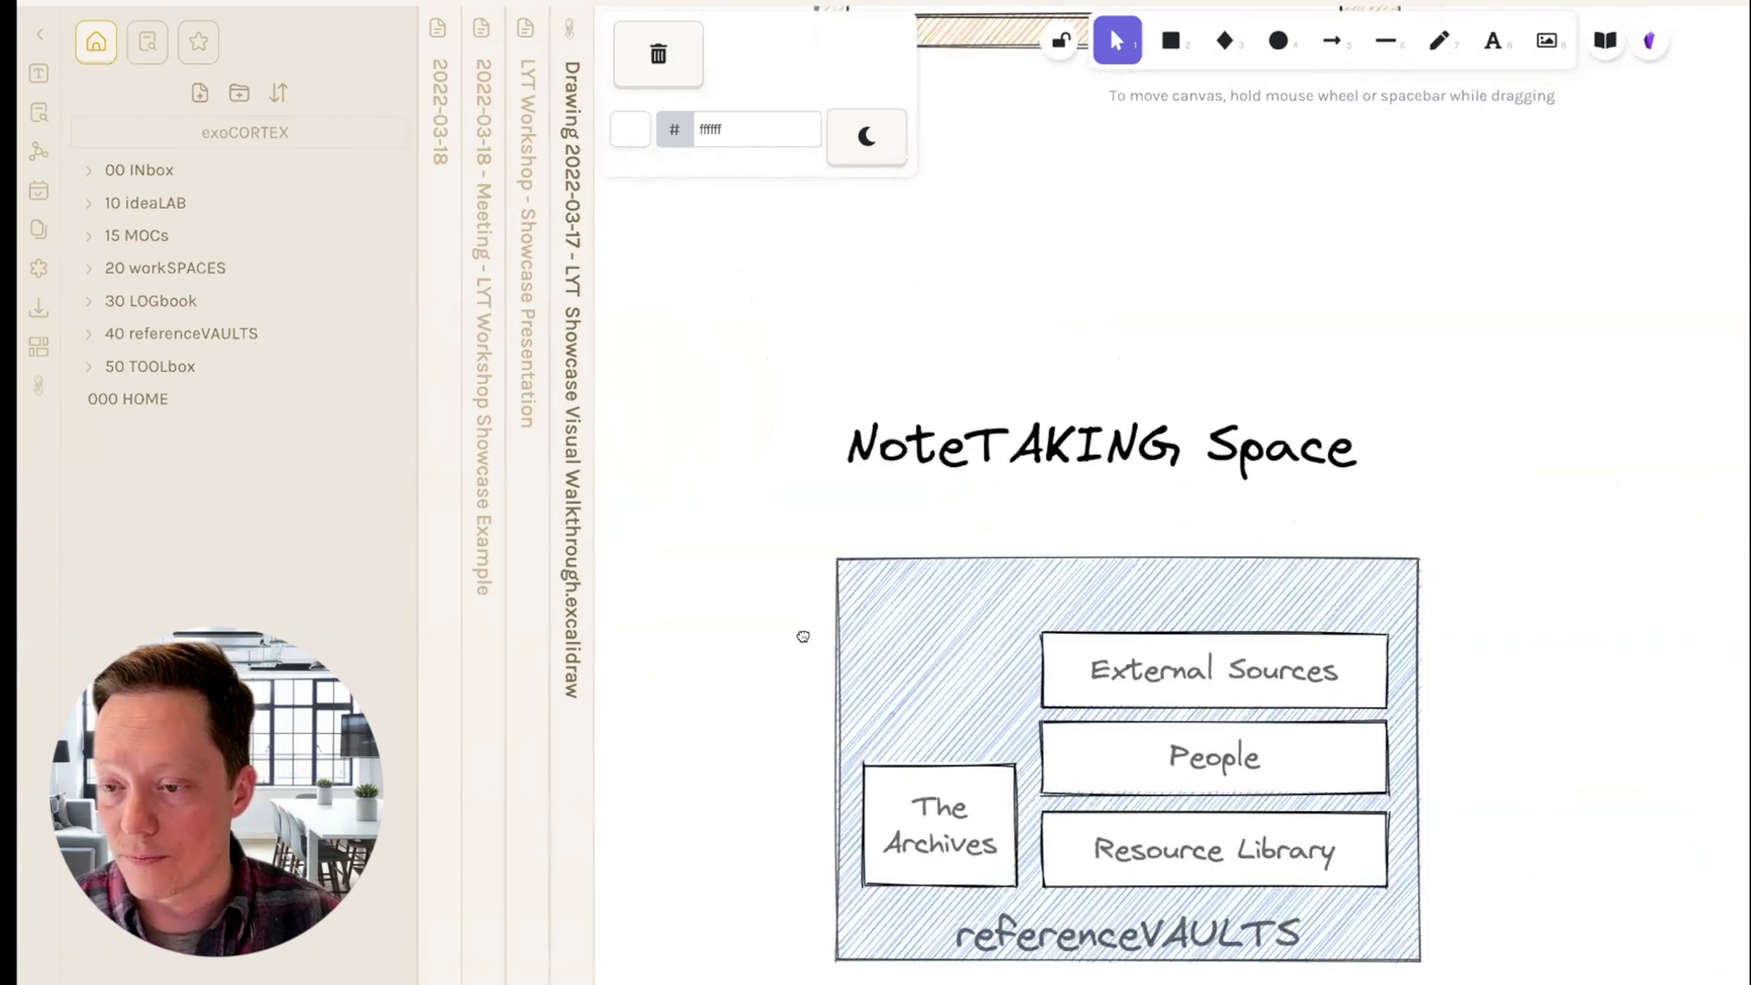
pyautogui.hscroll(-2, 802, 629)
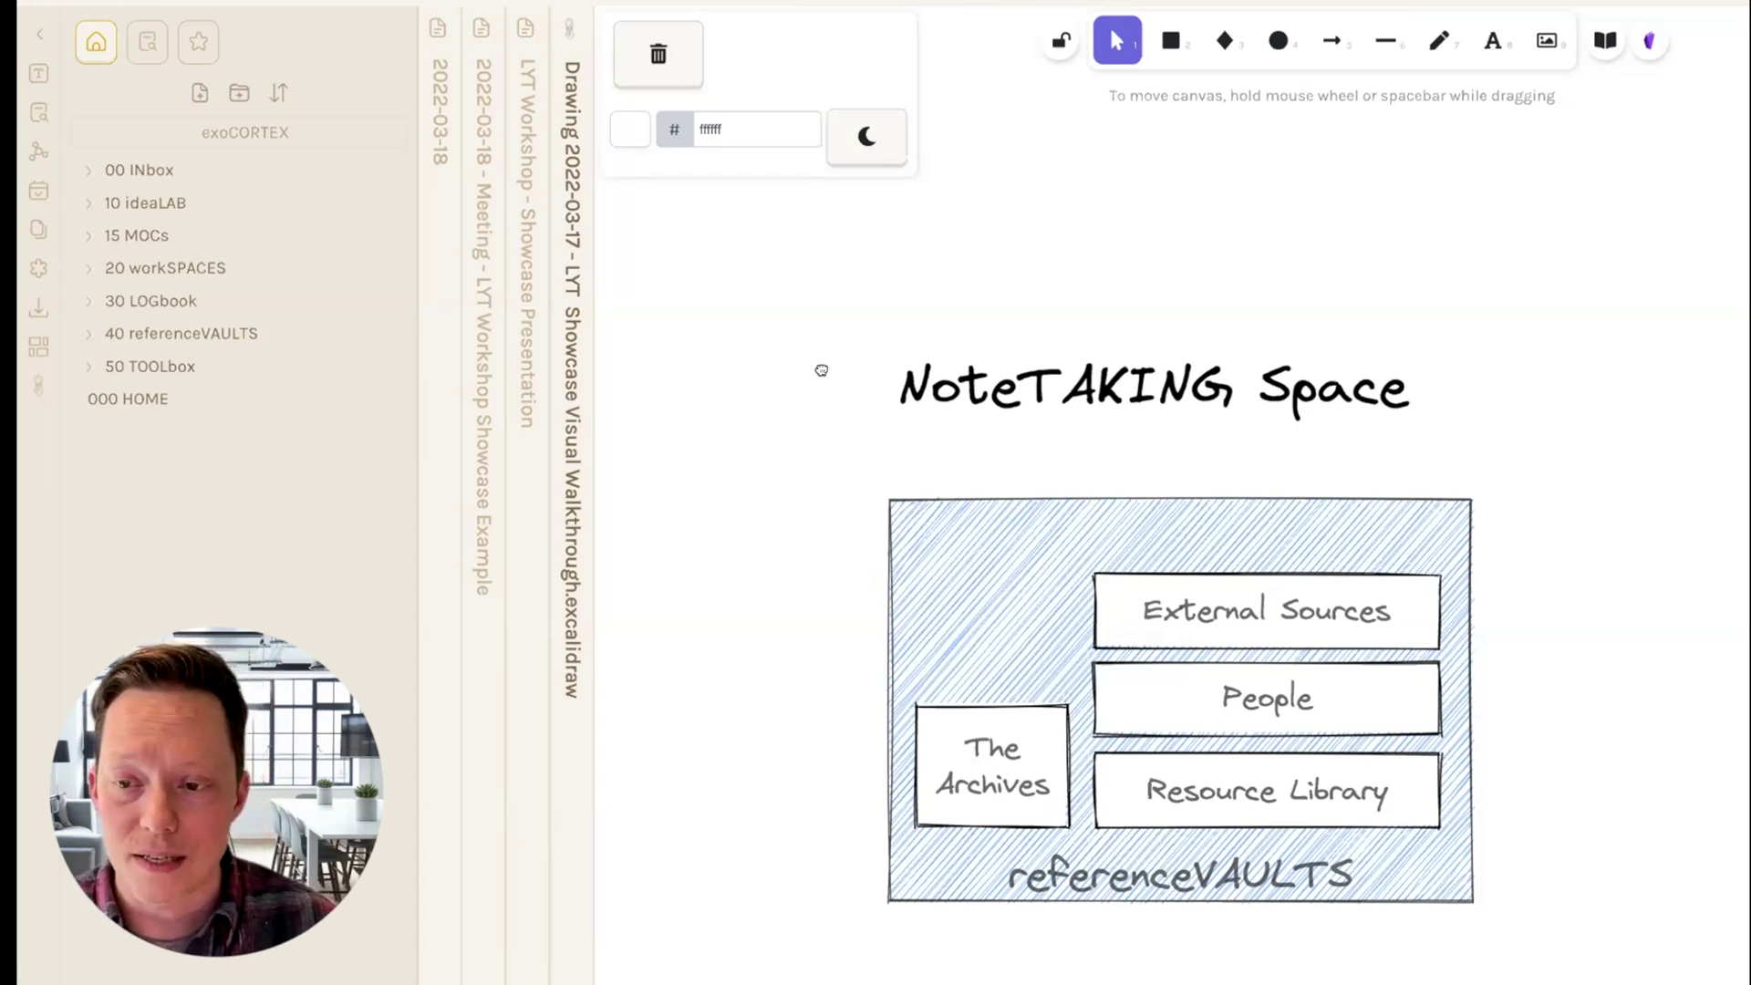
# Step: Pan to the workSPACES box, then across to the TOOLbox with Dashboards, dataSCOPES, Templates and INbox
pyautogui.moveTo(1059, 451)
pyautogui.mouseDown()
pyautogui.moveTo(1181, 490)
pyautogui.moveTo(1255, 605)
pyautogui.moveTo(998, 723)
pyautogui.mouseUp()
pyautogui.moveTo(1173, 528); pyautogui.dragTo(807, 944)
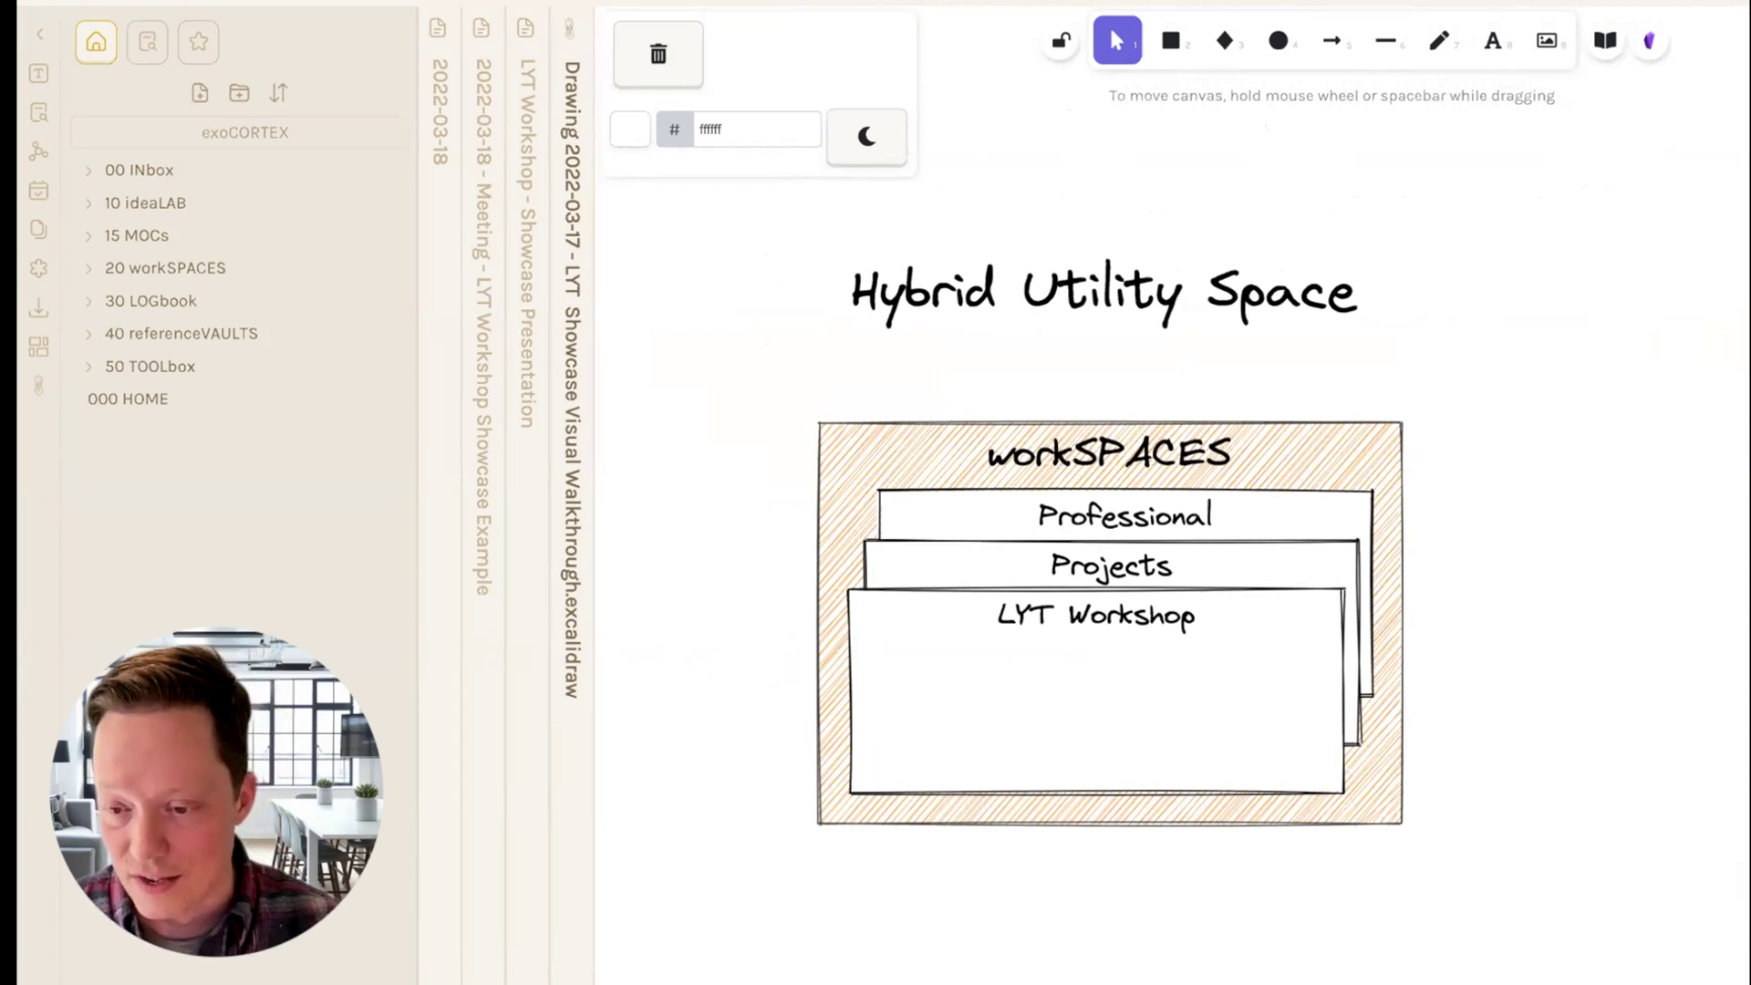
pyautogui.moveTo(813, 983); pyautogui.dragTo(1242, 446)
pyautogui.scroll(-10, 1262, 434)
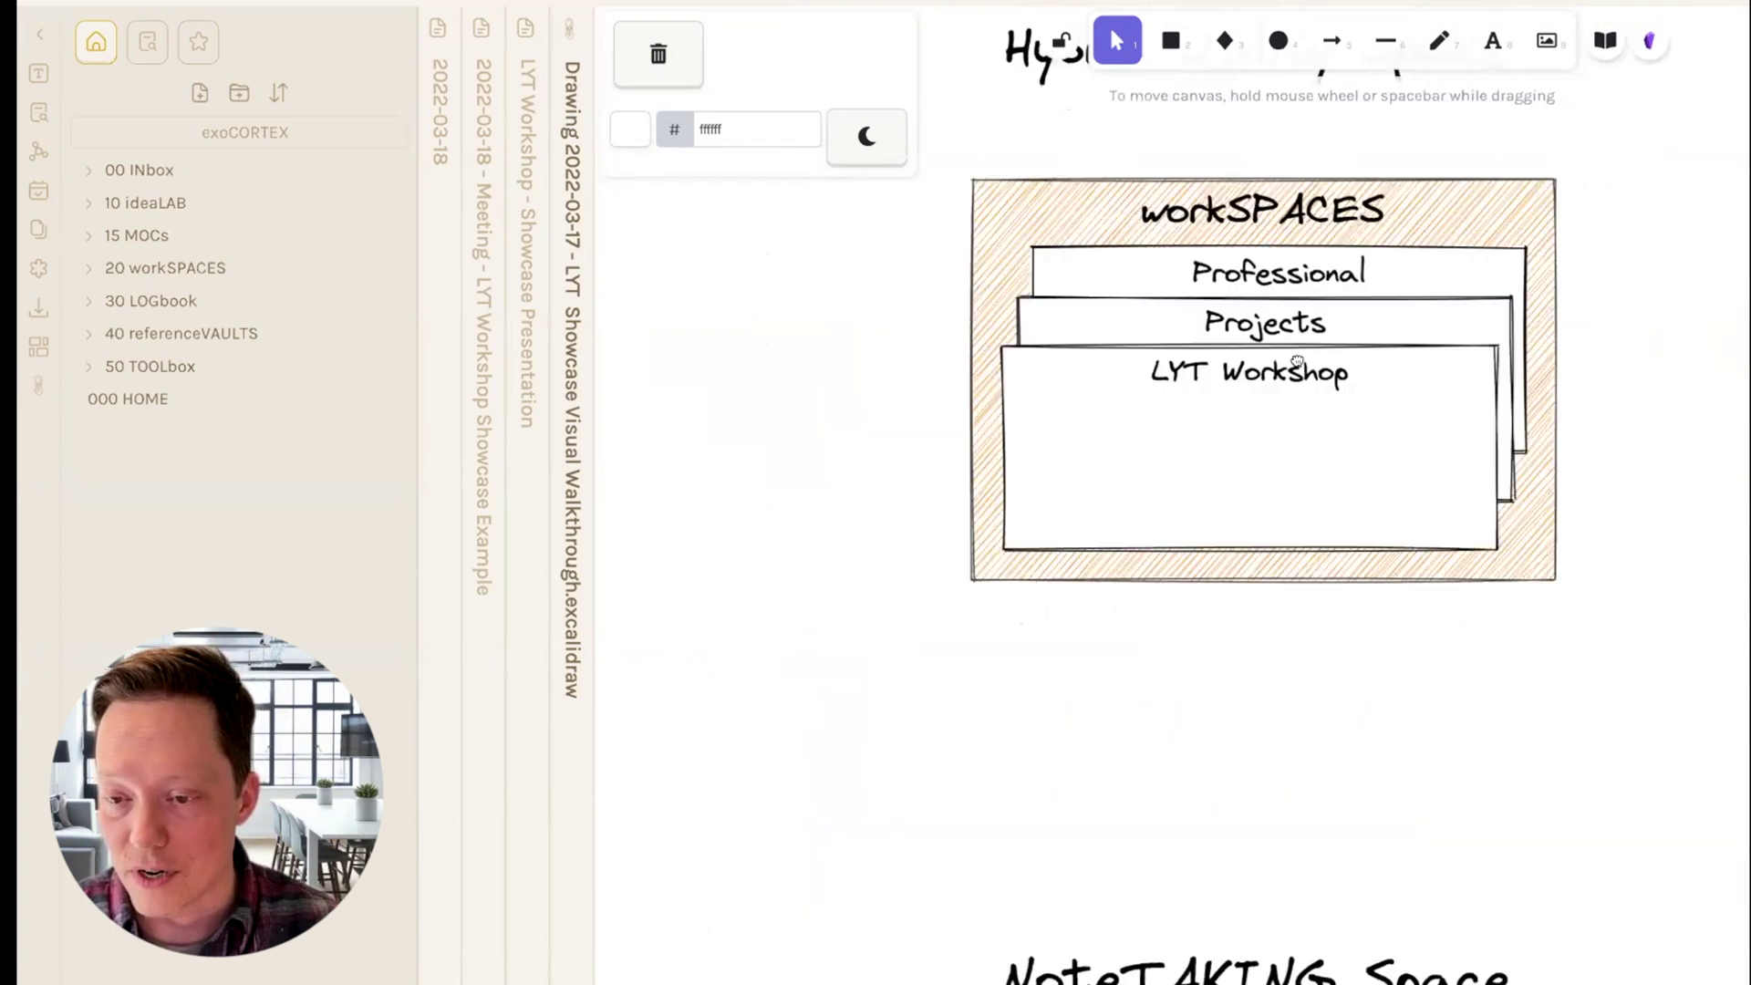
# Step: Move from the TOOLbox area up to the LaunchPad / Common Access Point HOME bar
pyautogui.hscroll(-5, 1225, 757)
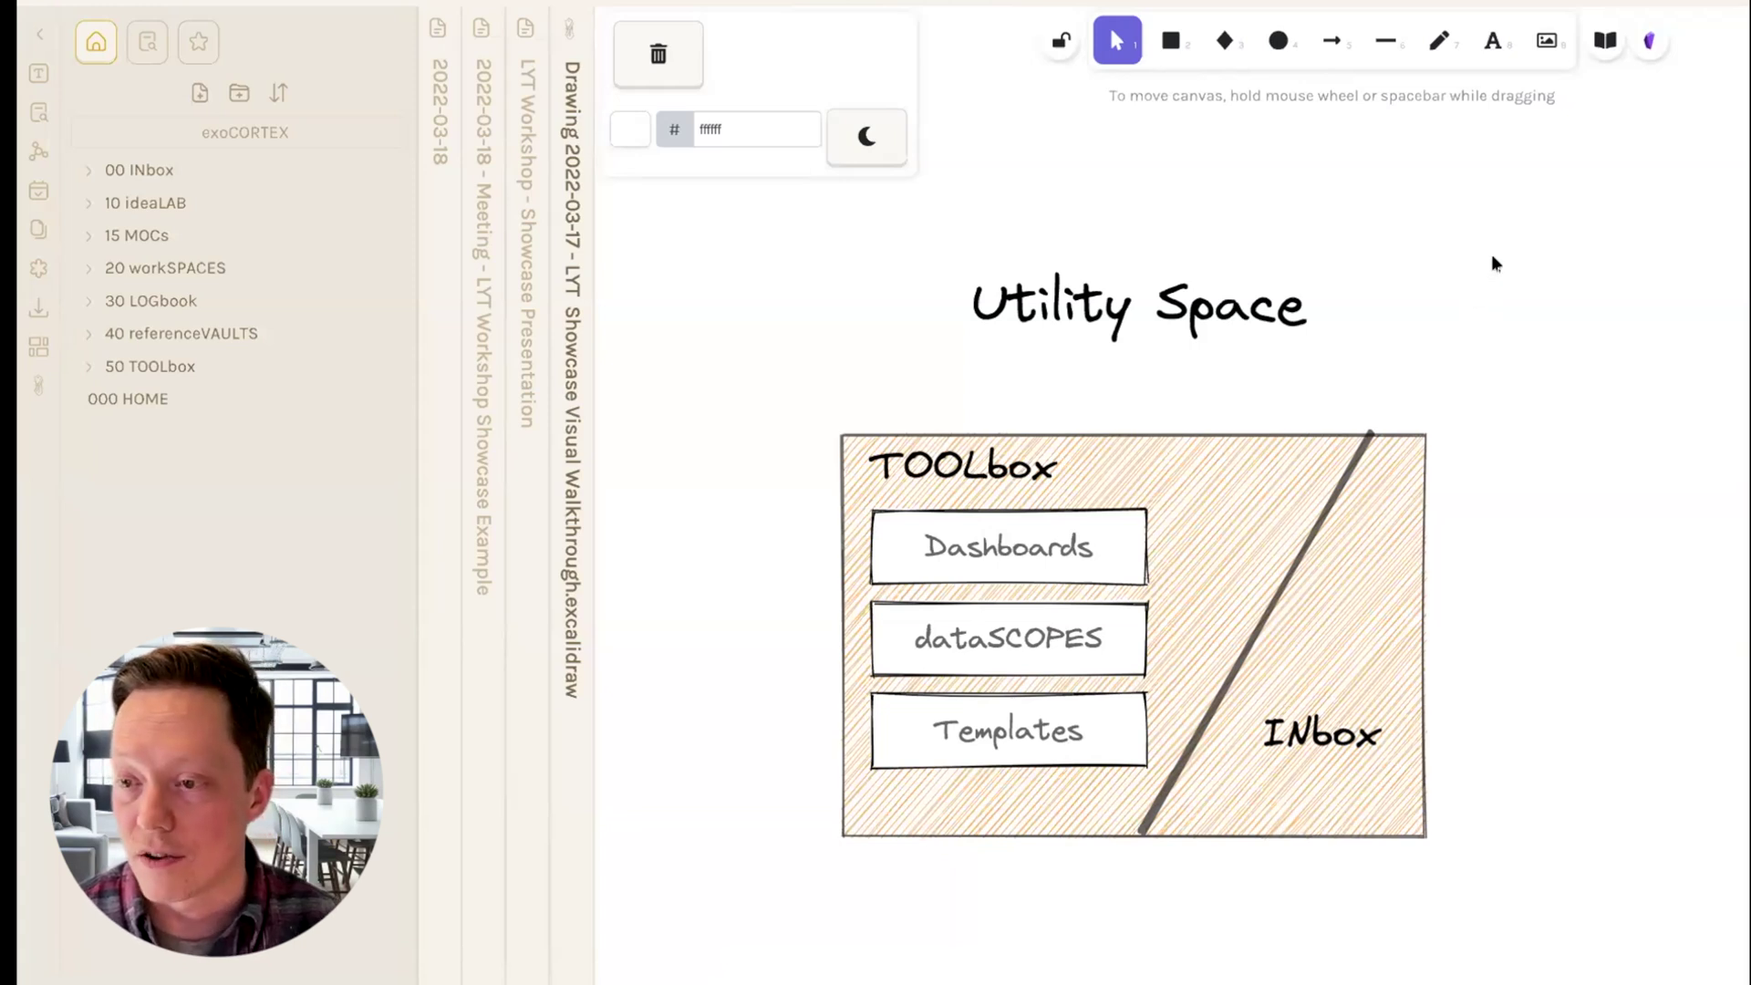
pyautogui.scroll(-10, 1426, 395)
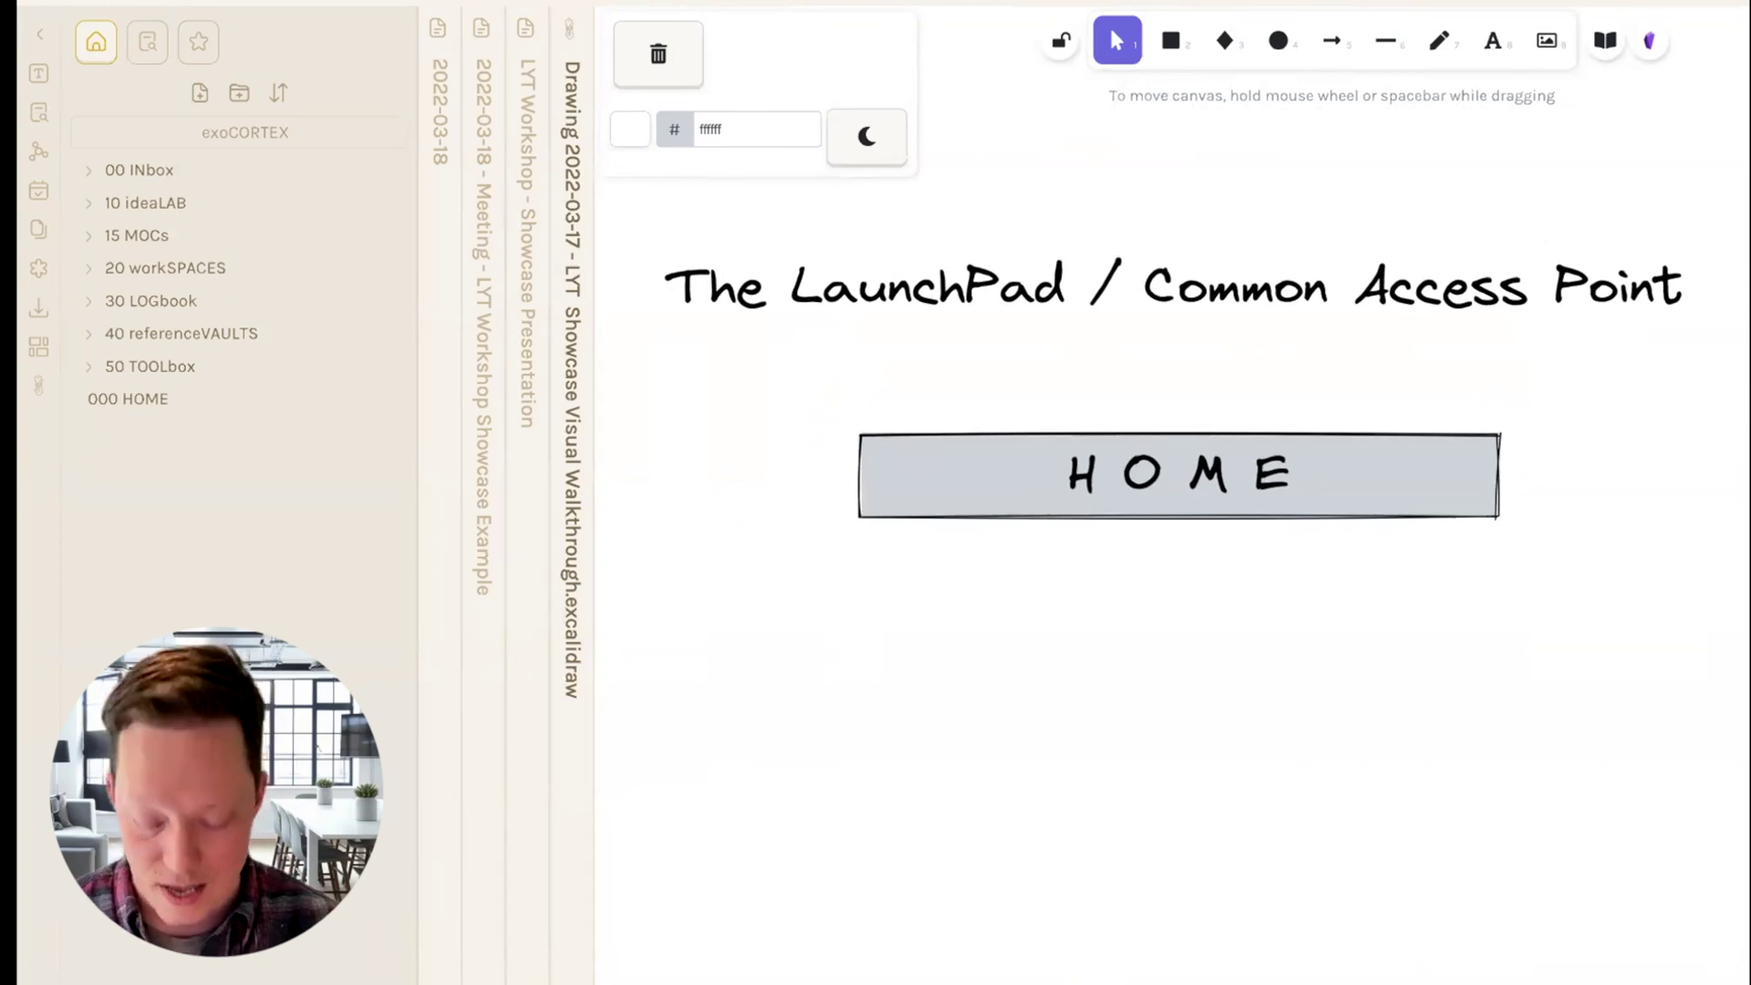
# Step: Zoom out on the Excalidraw canvas until every zone around HOME in the blueprint is visible
pyautogui.scroll(-3, 1154, 282)
pyautogui.scroll(-6, 1153, 282)
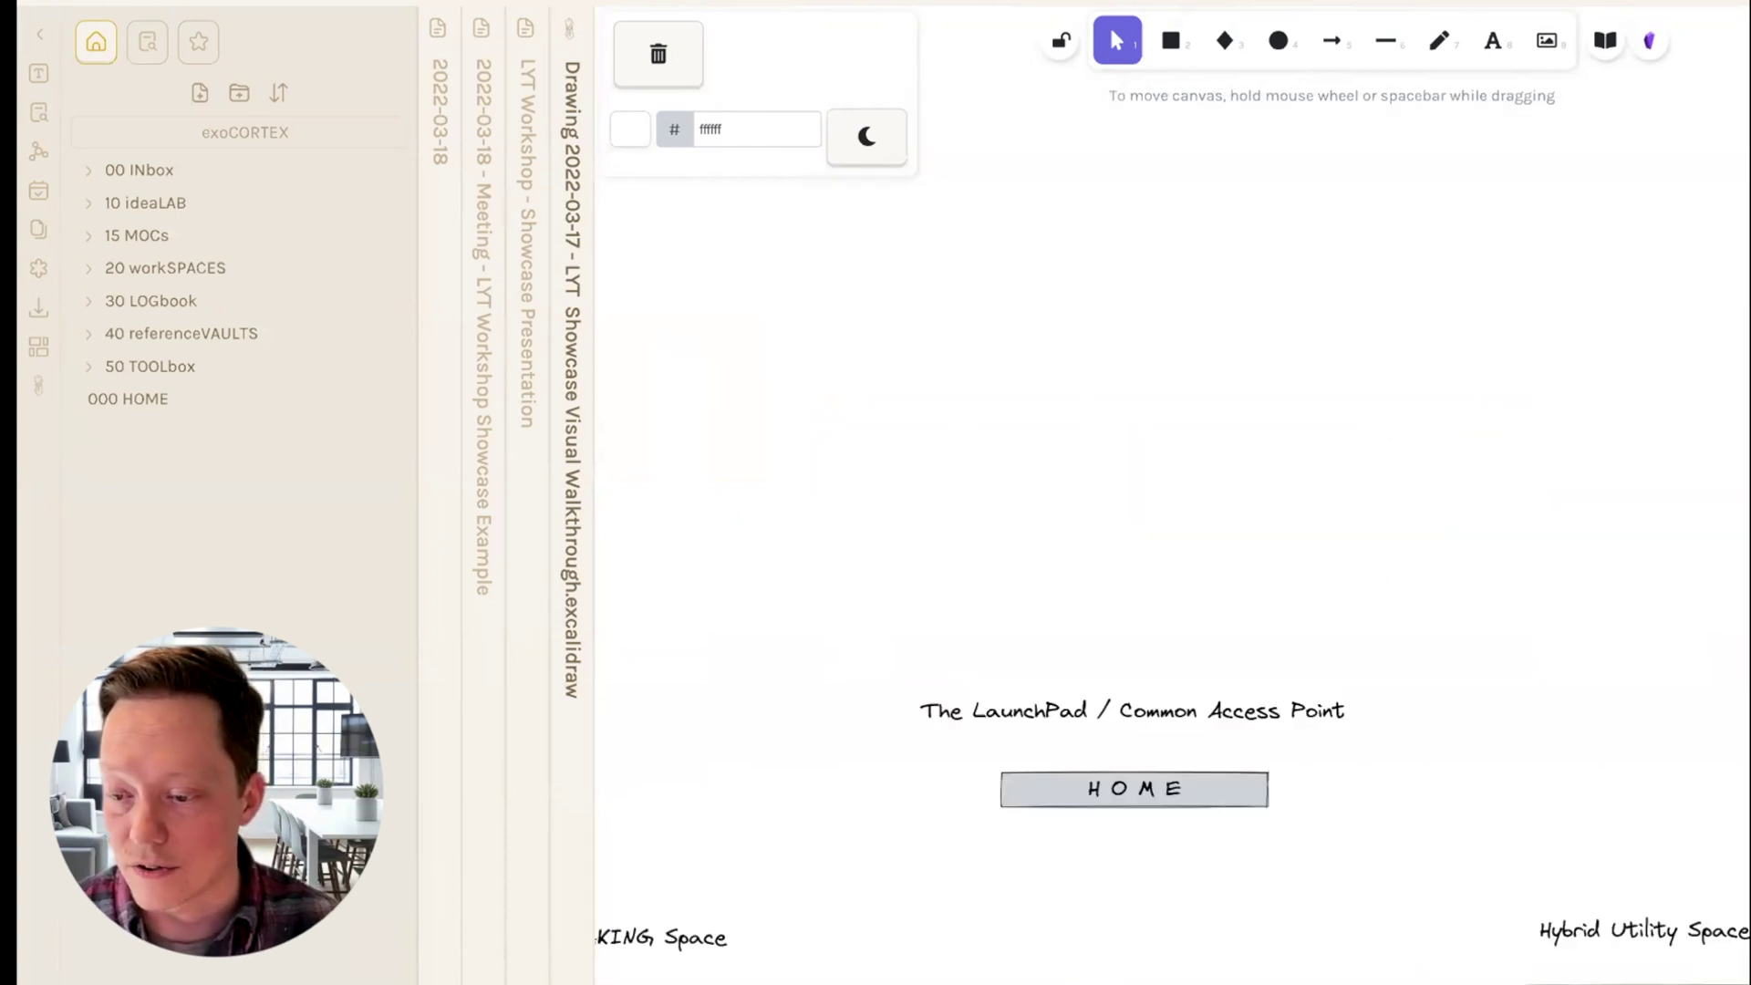
pyautogui.scroll(-8, 1154, 282)
pyautogui.scroll(-10, 1154, 282)
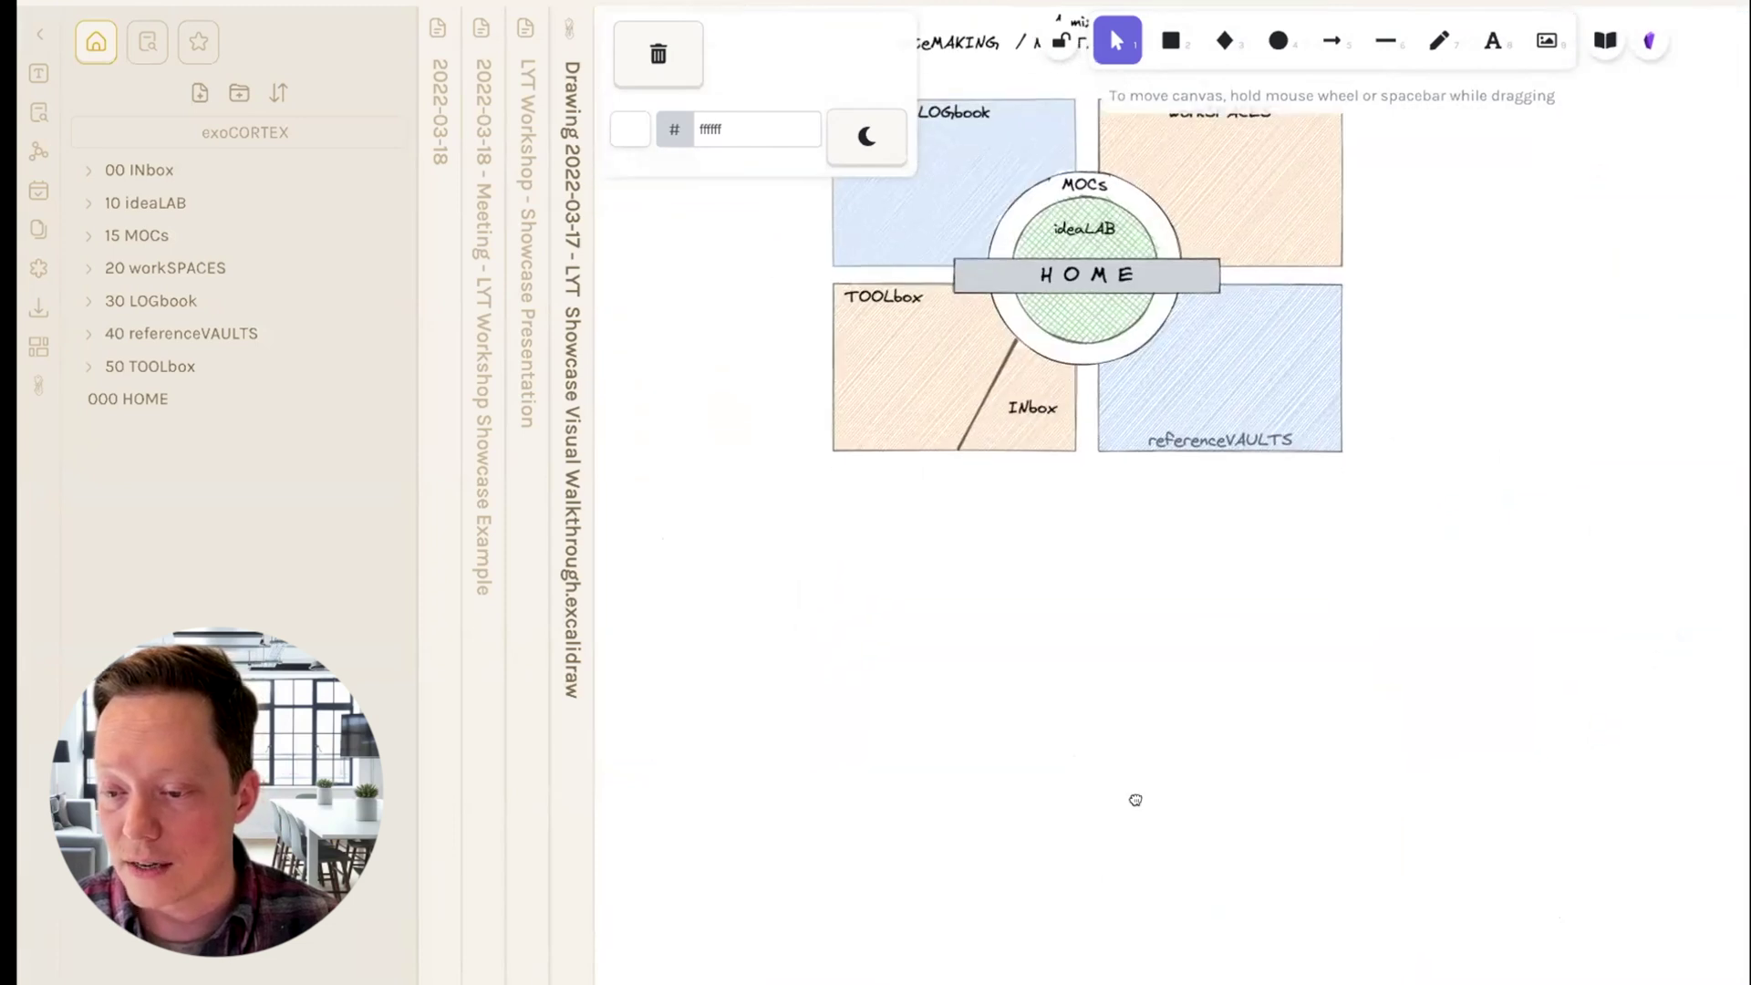
pyautogui.scroll(3, 976, 602)
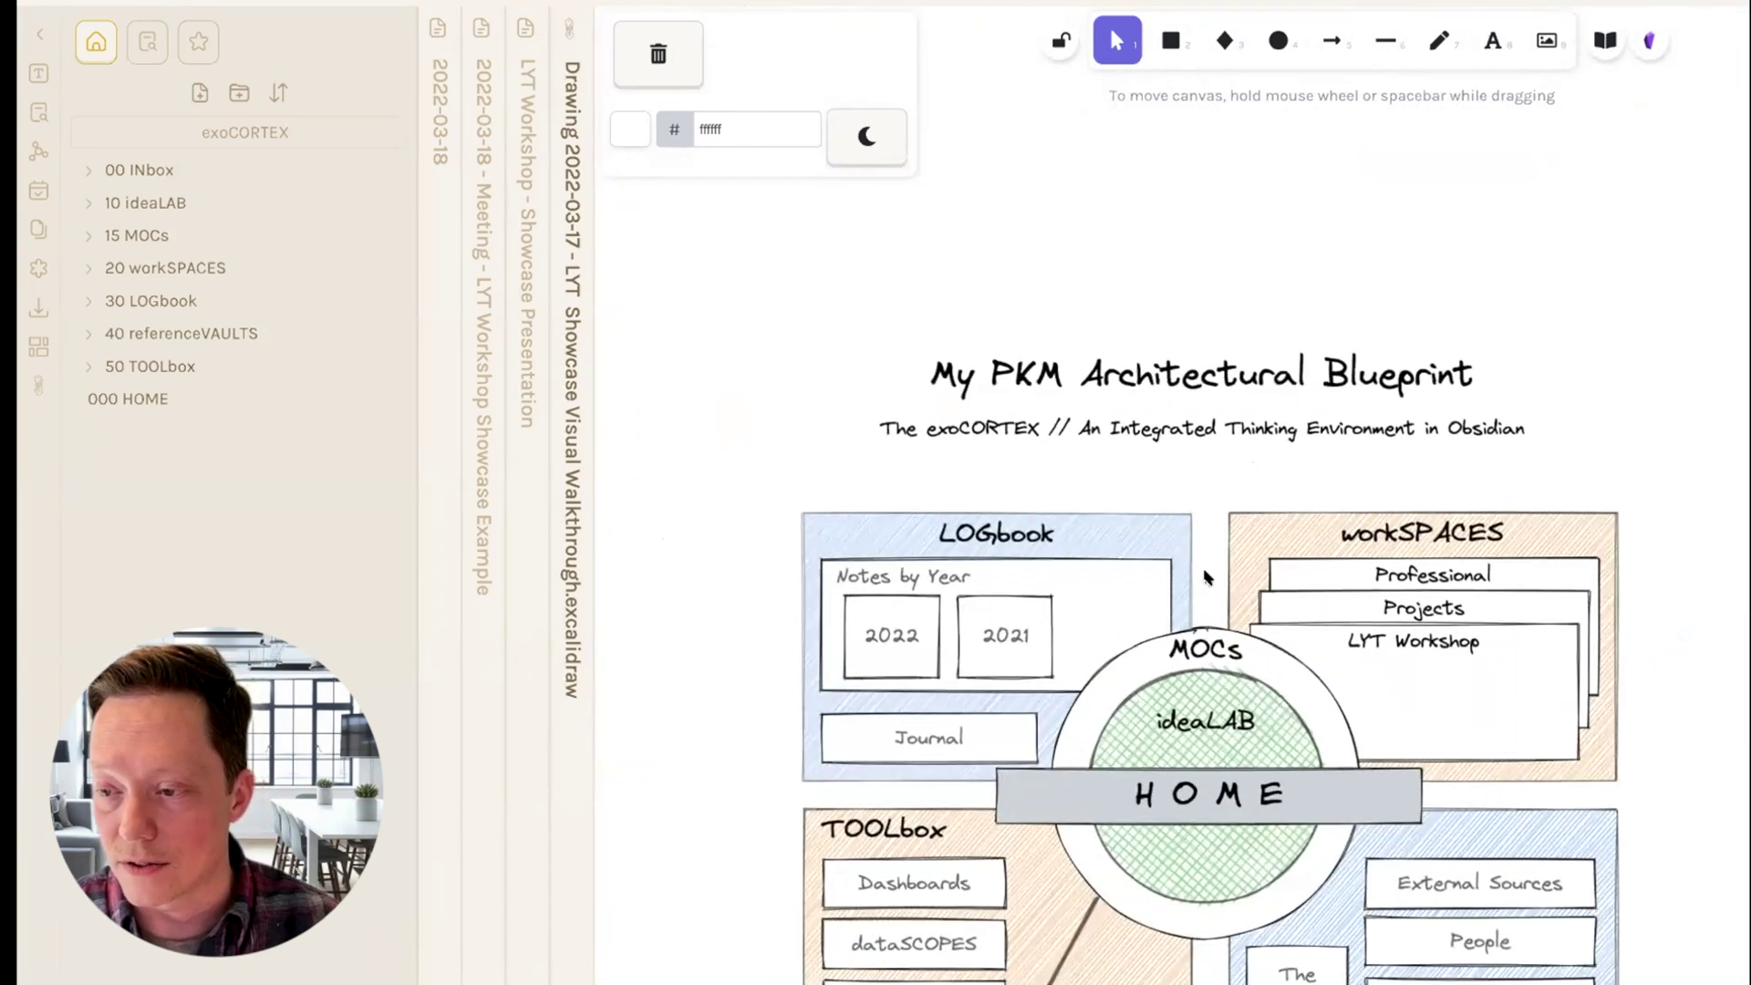
pyautogui.scroll(-3, 1157, 628)
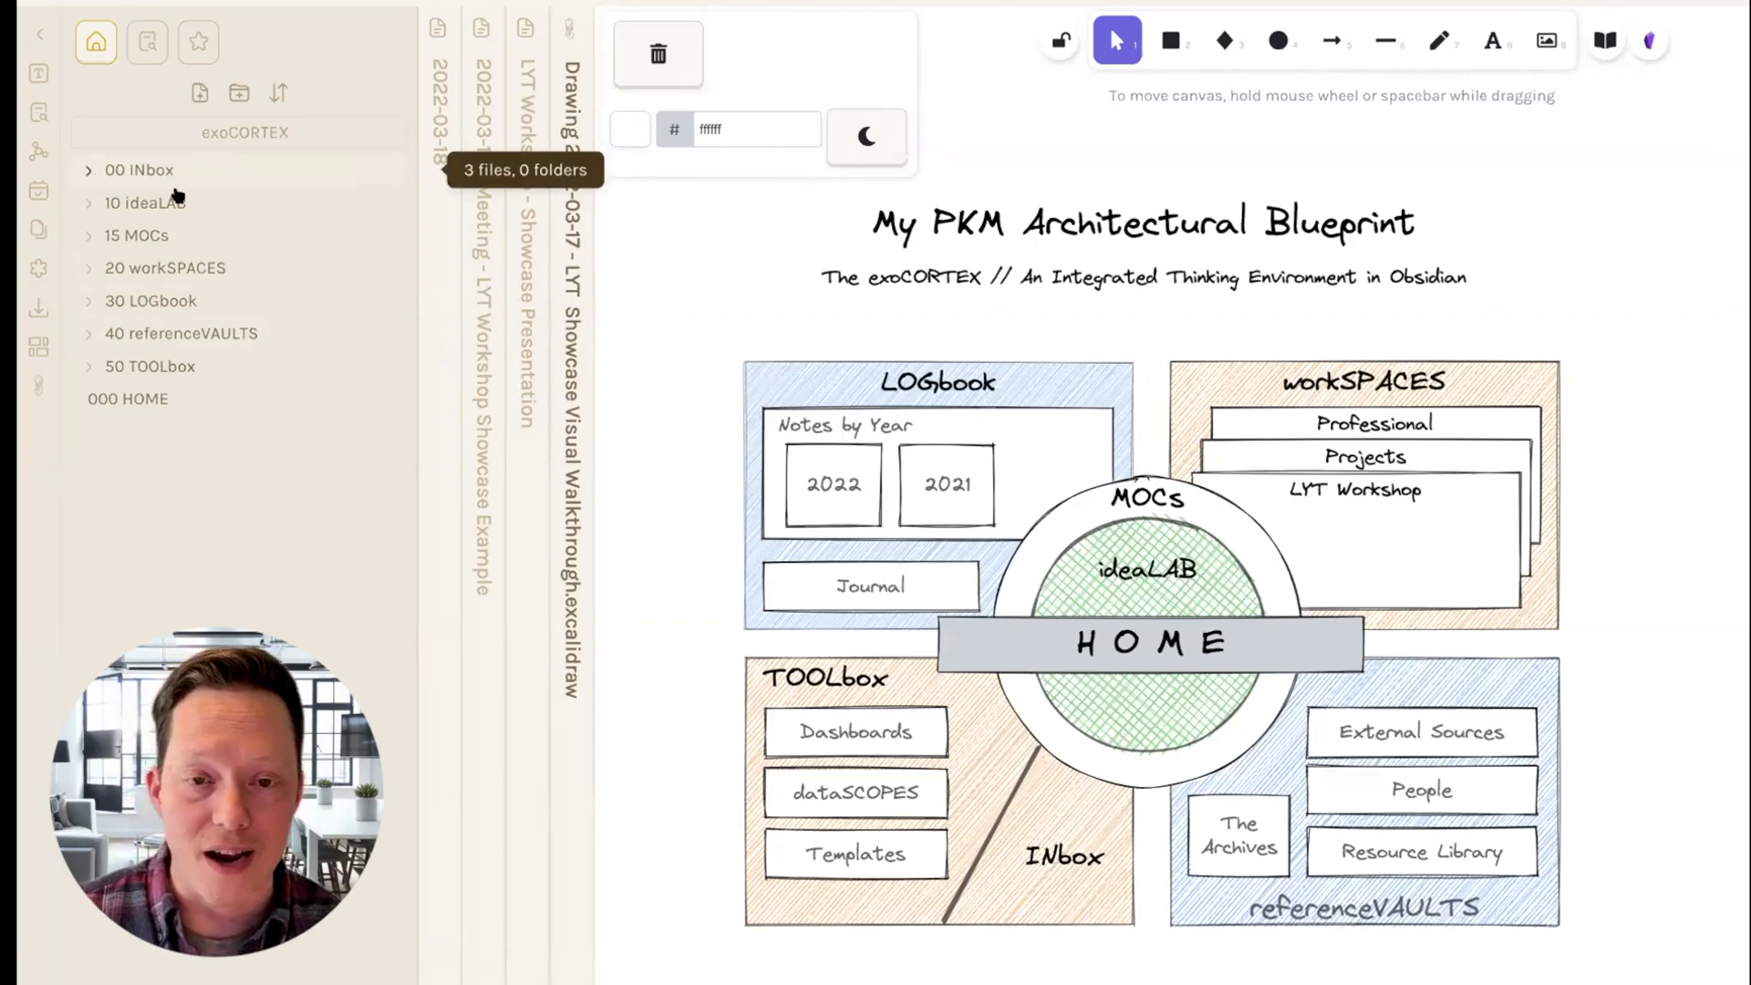
pyautogui.click(91, 172)
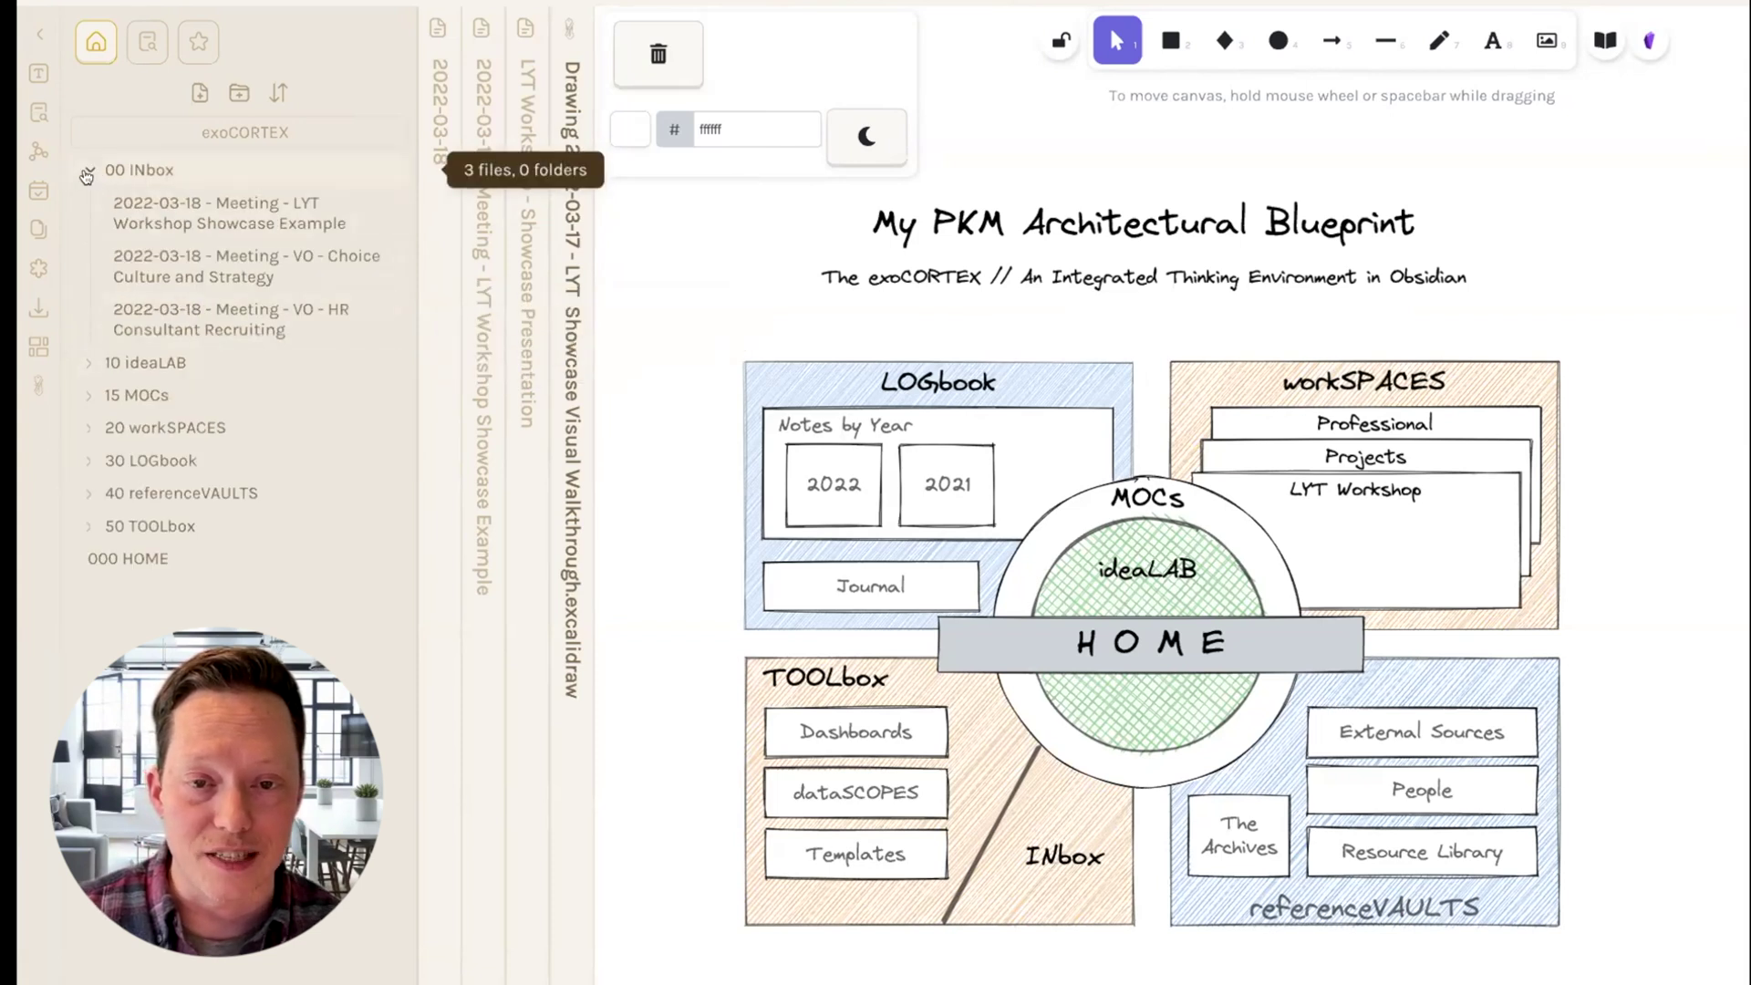
pyautogui.click(87, 173)
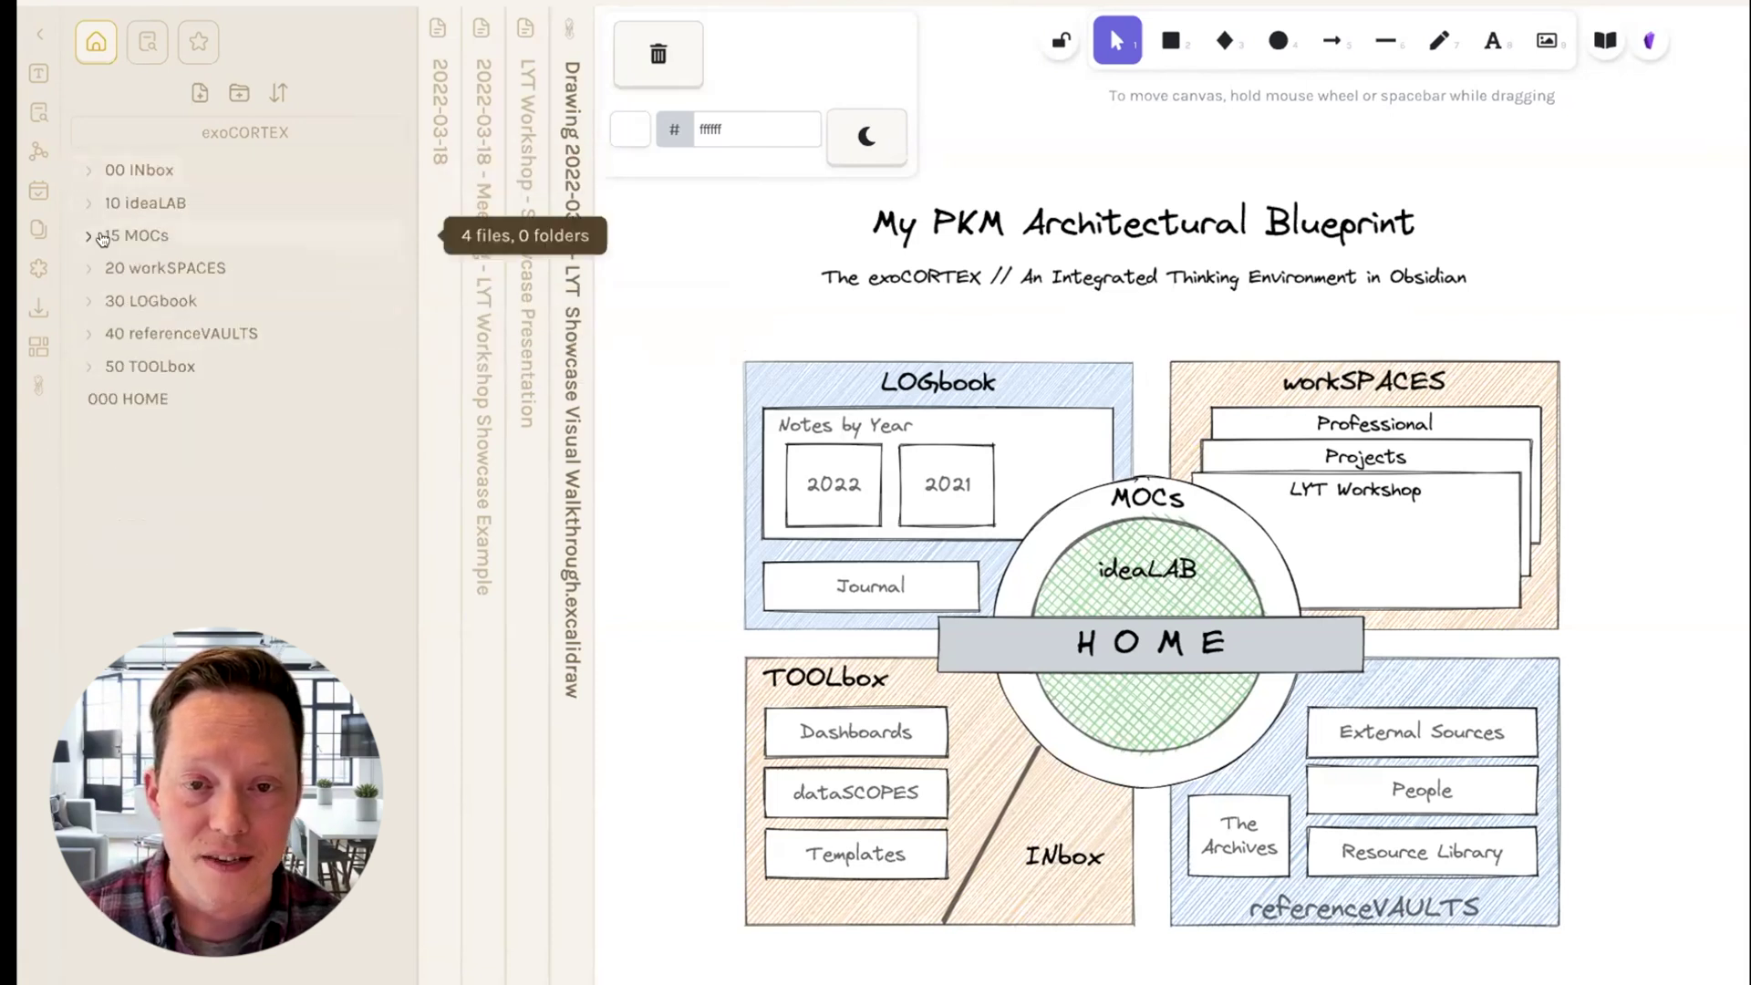
pyautogui.click(91, 215)
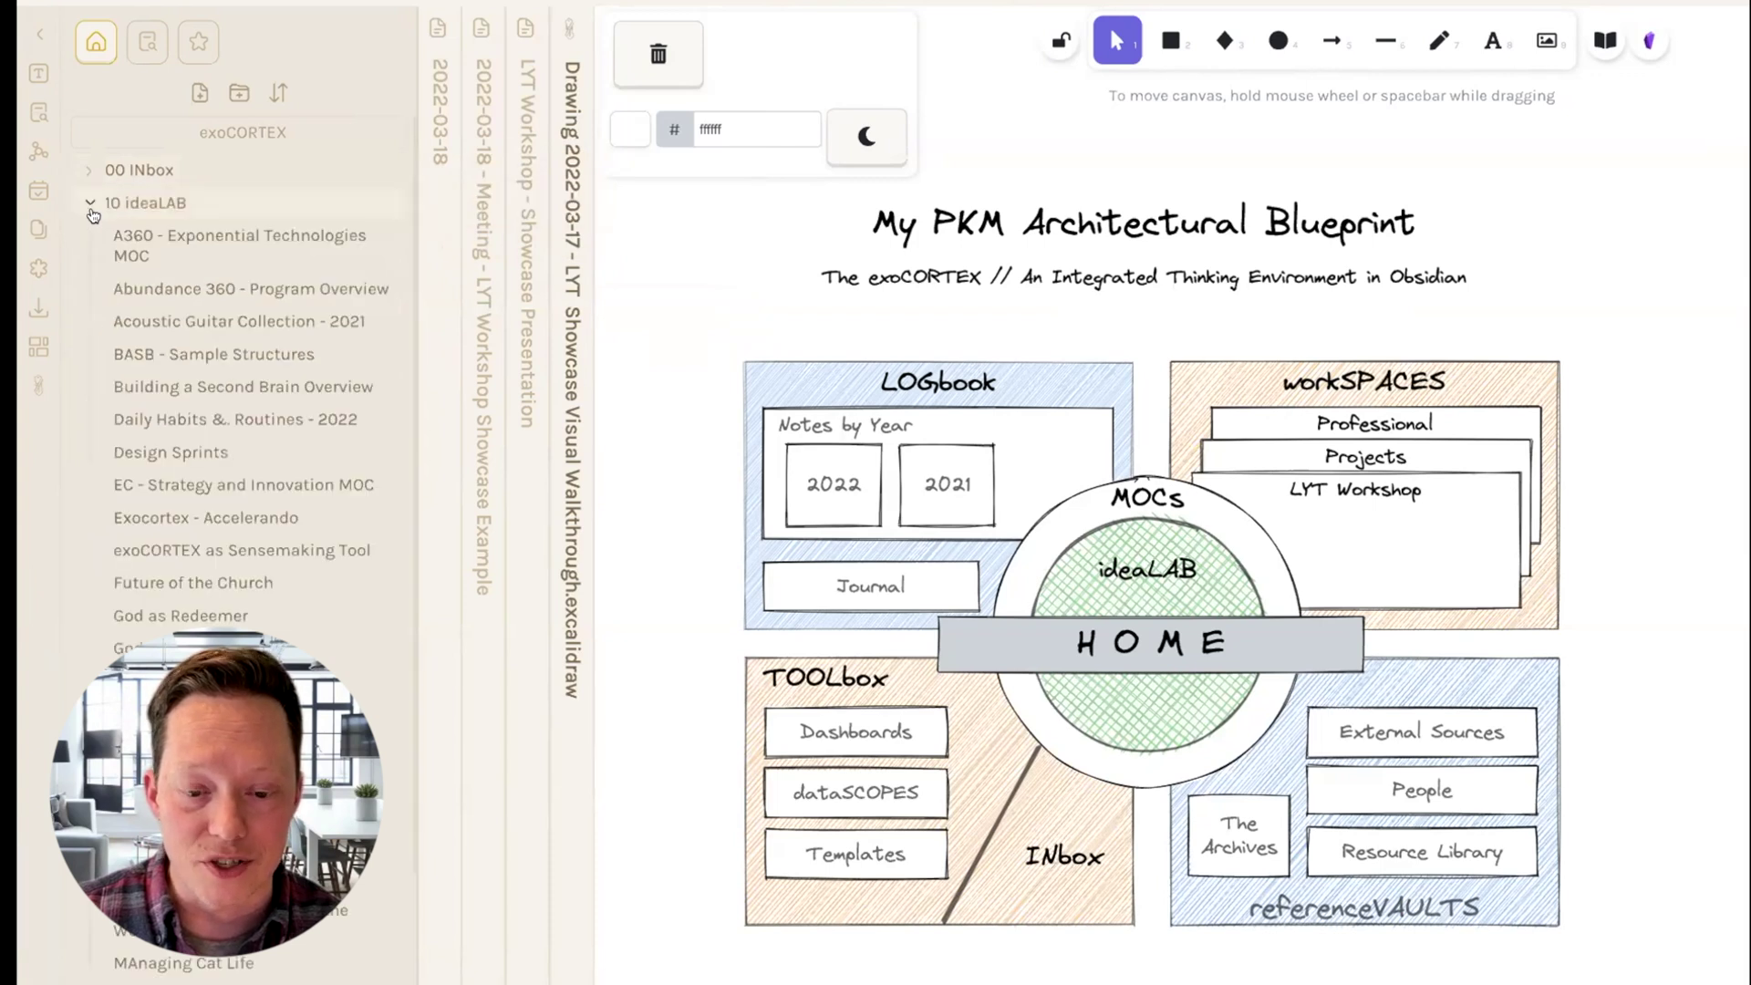
pyautogui.click(91, 214)
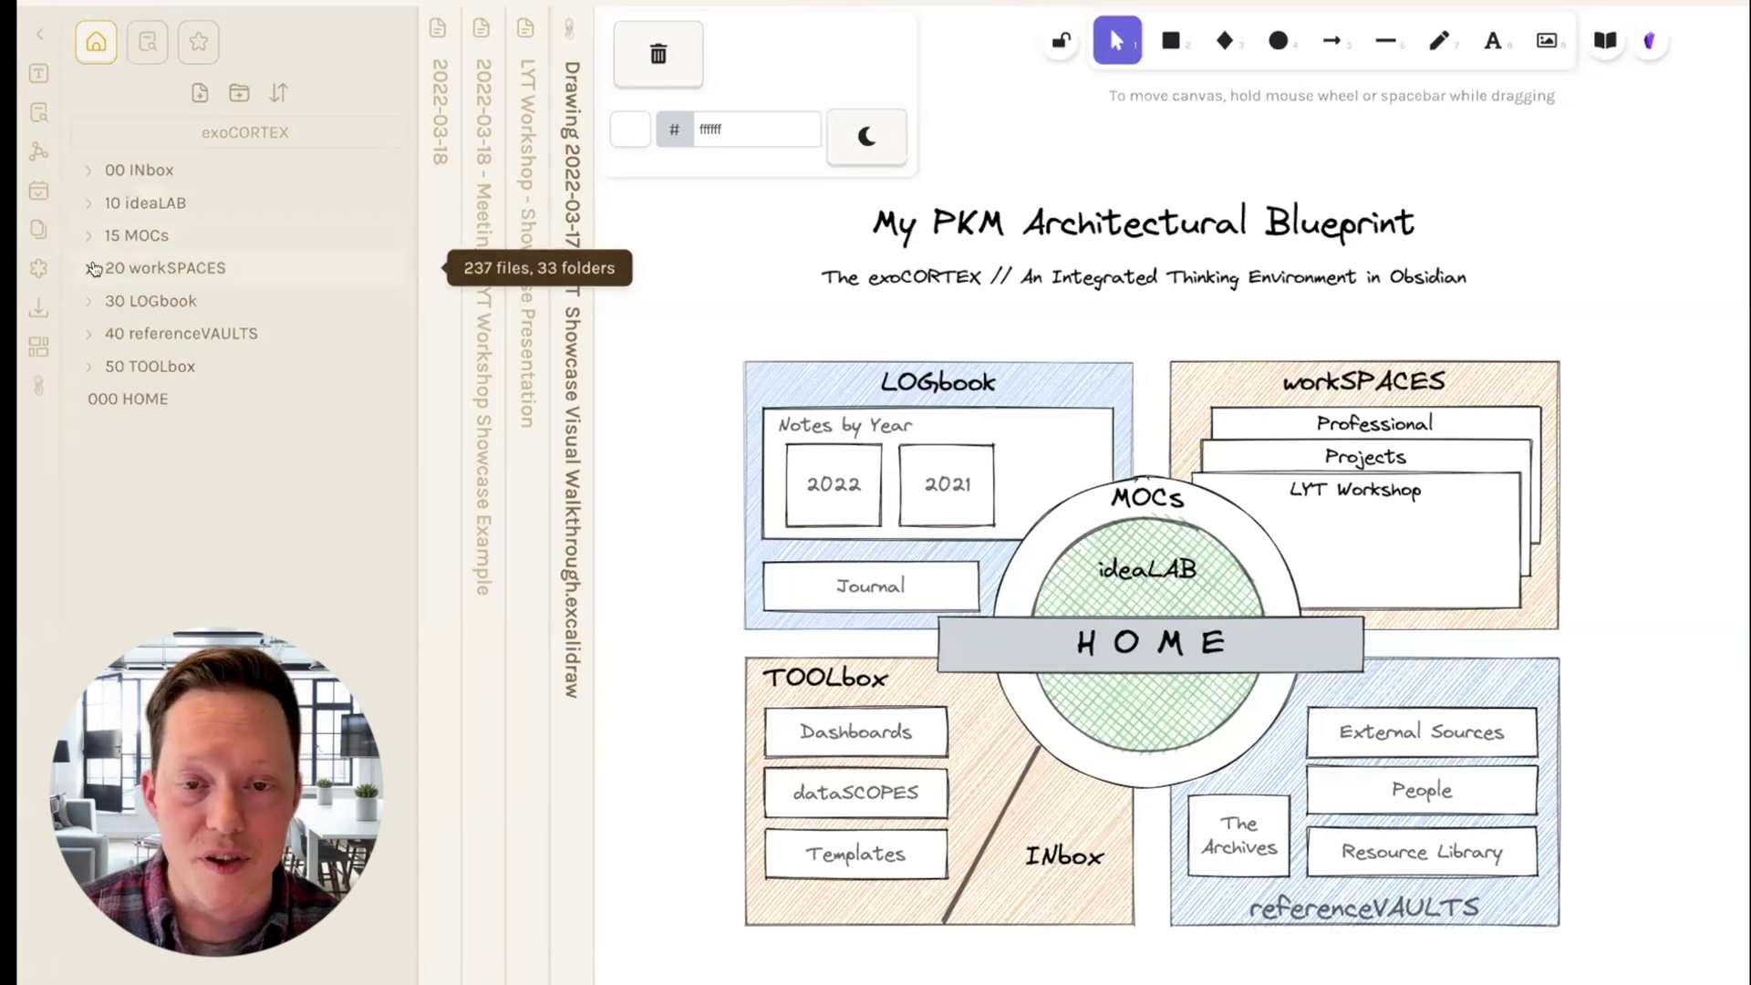
pyautogui.click(87, 270)
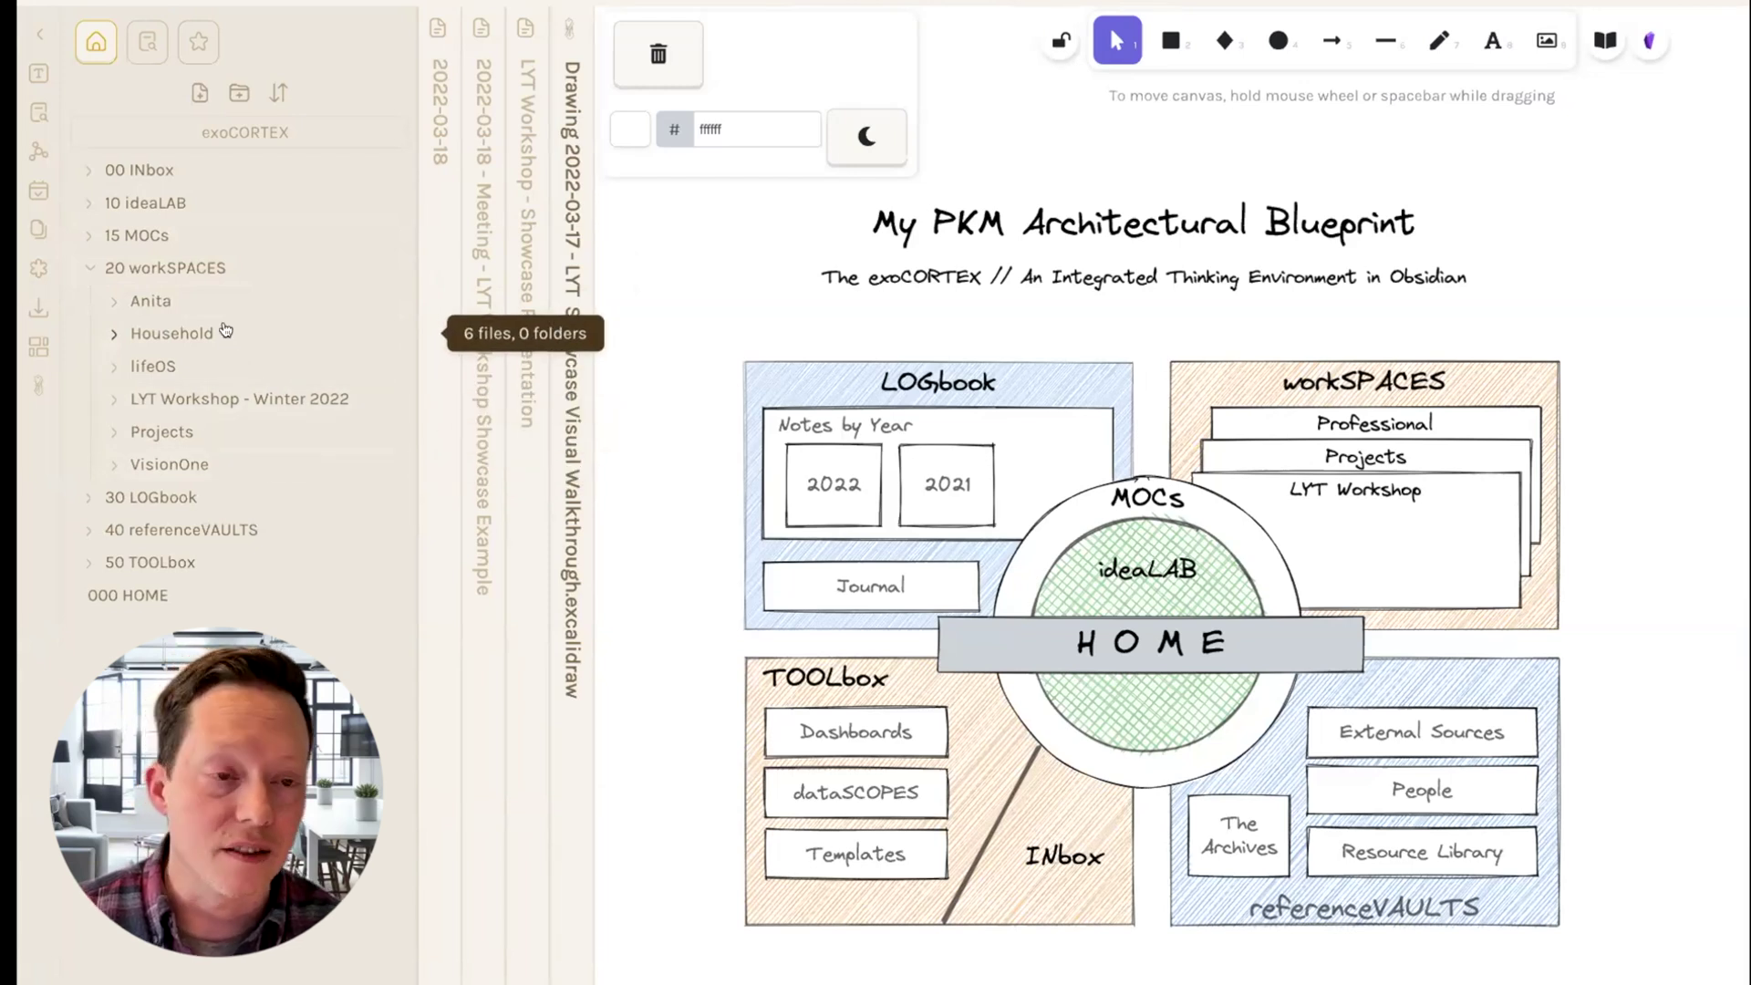
pyautogui.click(89, 274)
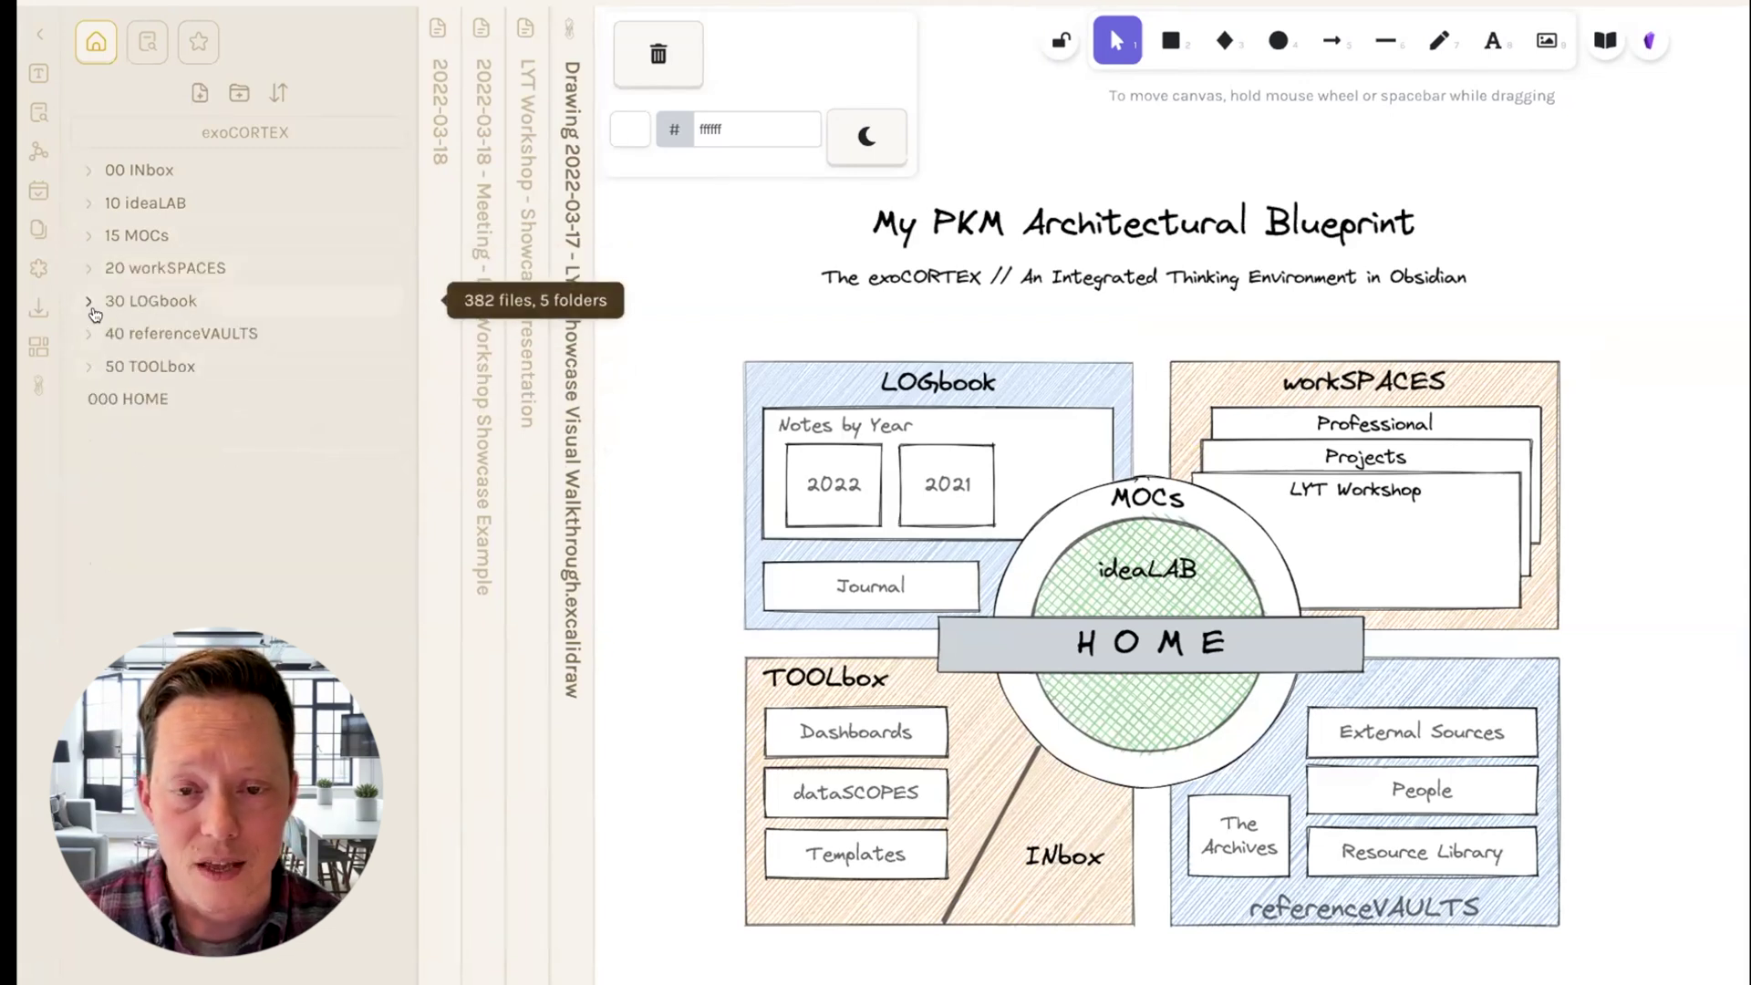
# Step: Expand the 30 LOGbook folder and open the 2022-03-18 daily note
pyautogui.click(93, 306)
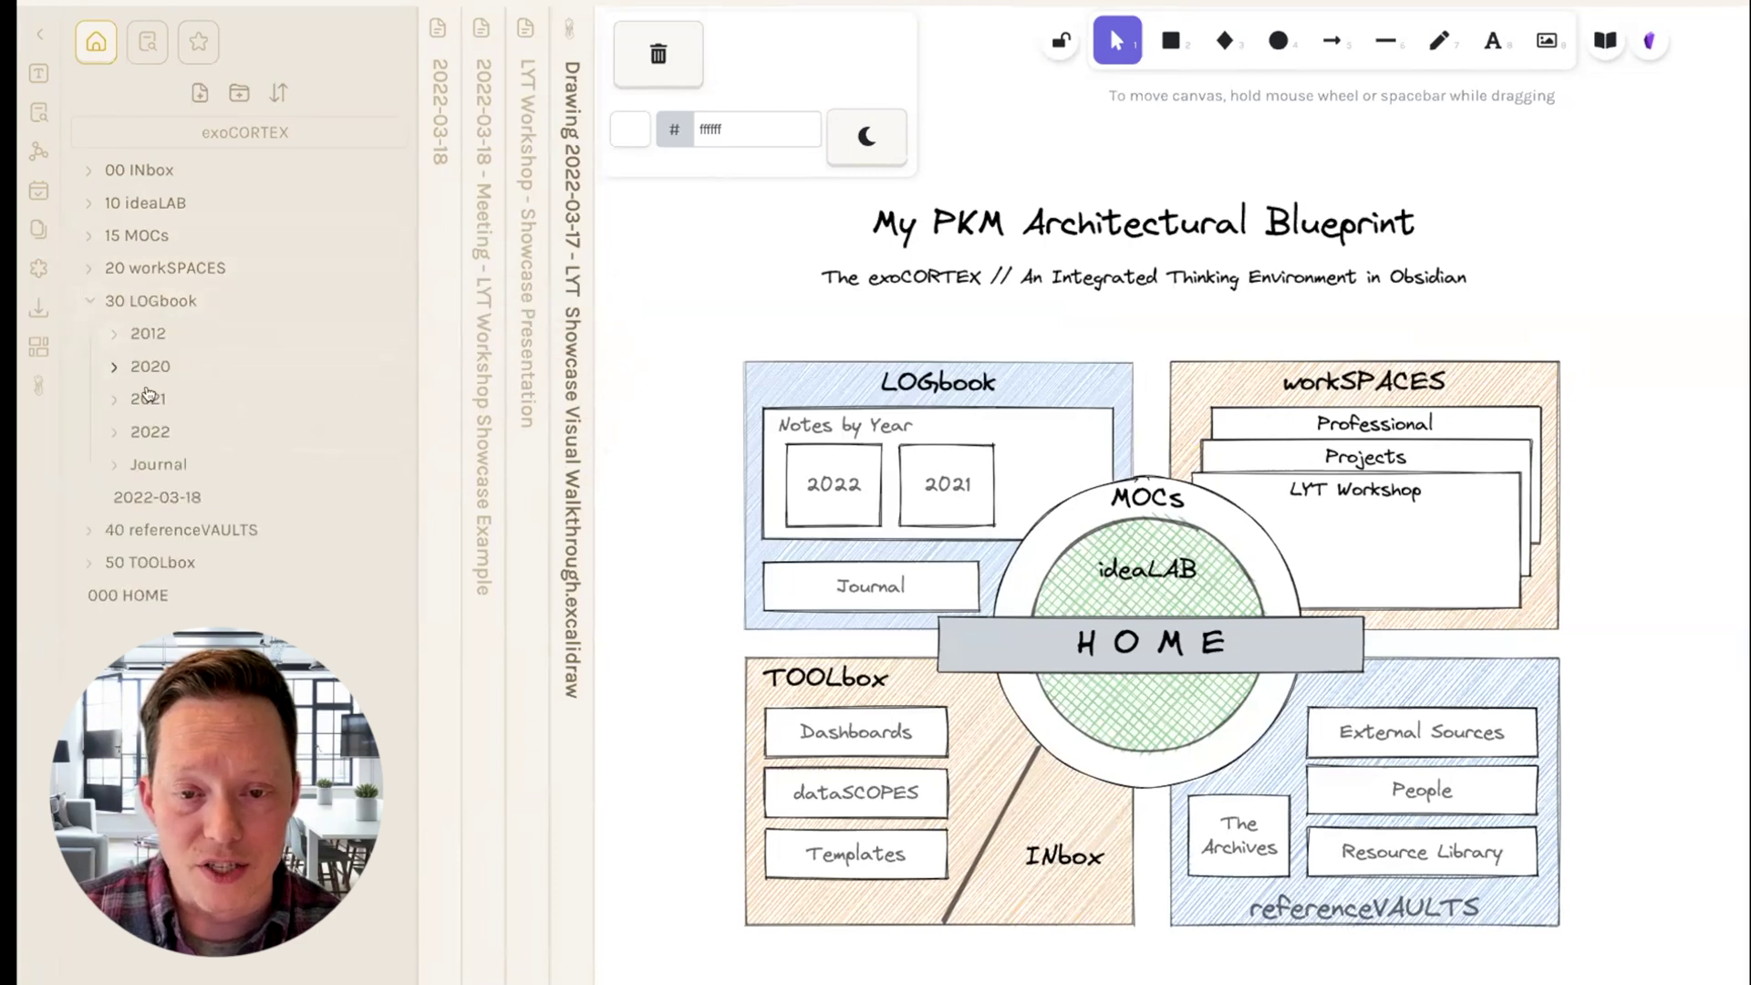
pyautogui.click(450, 376)
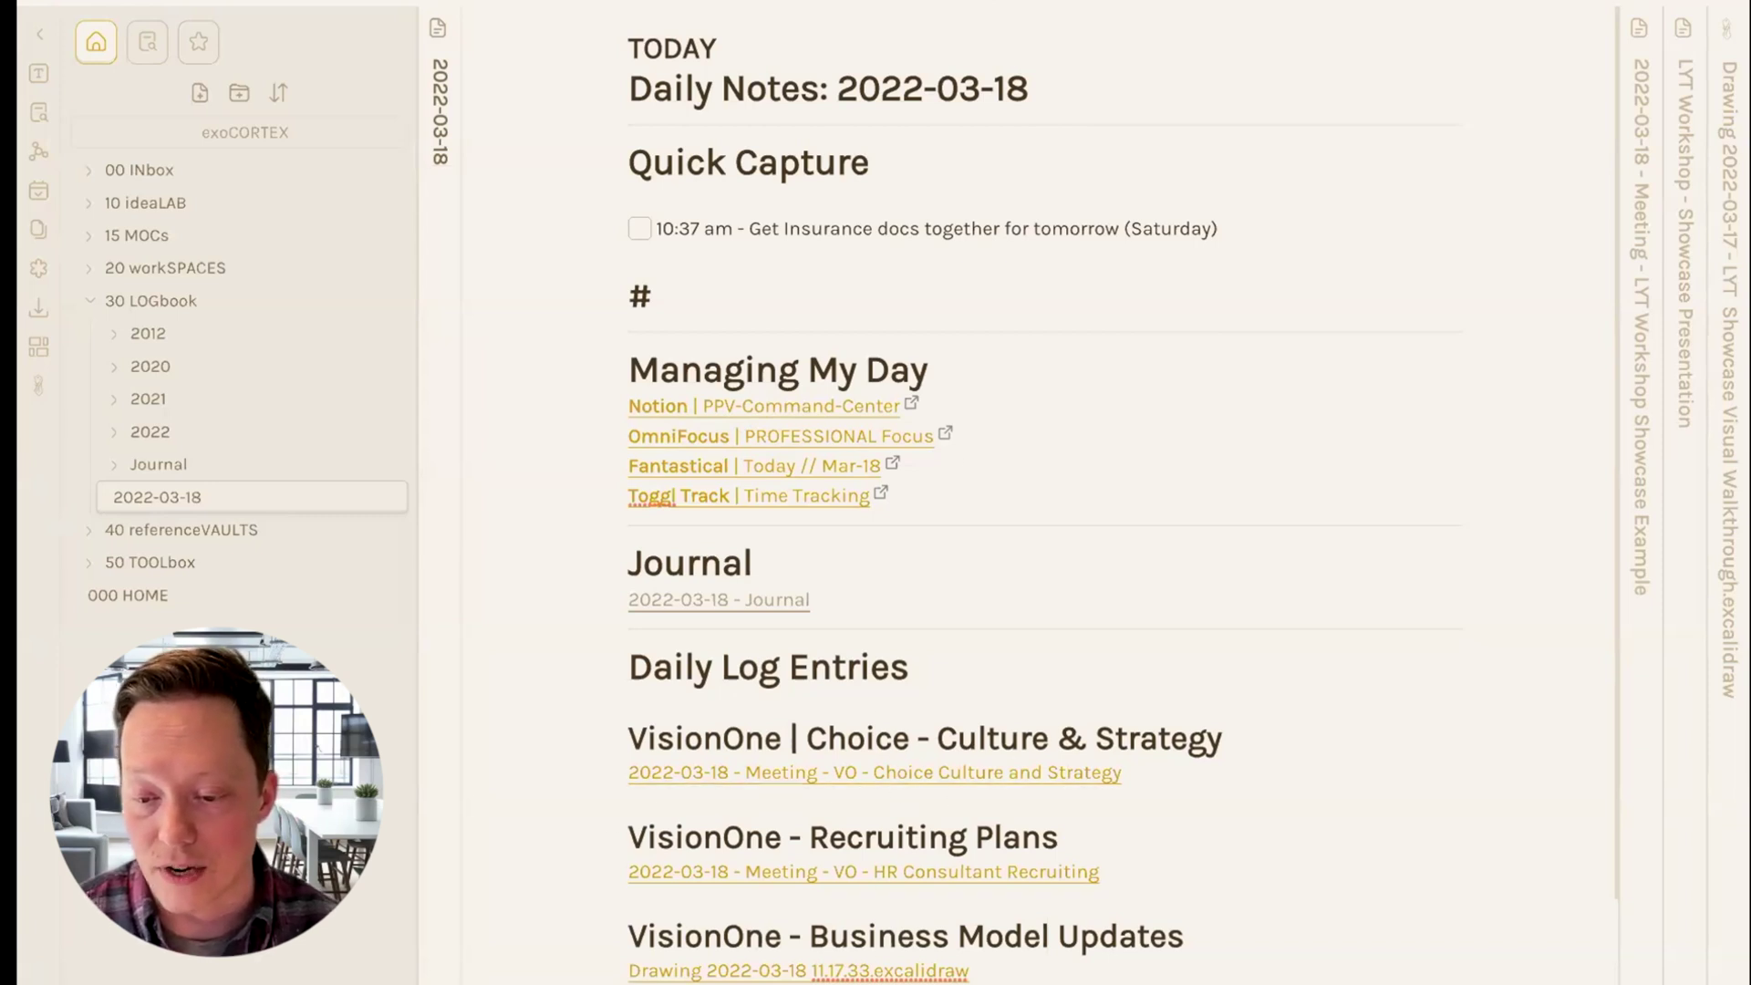
# Step: Step back to the LYT Workshop Showcase Presentation note, then forward to the Example Meeting note
pyautogui.hotkey('ctrl', 'alt', 'Left')
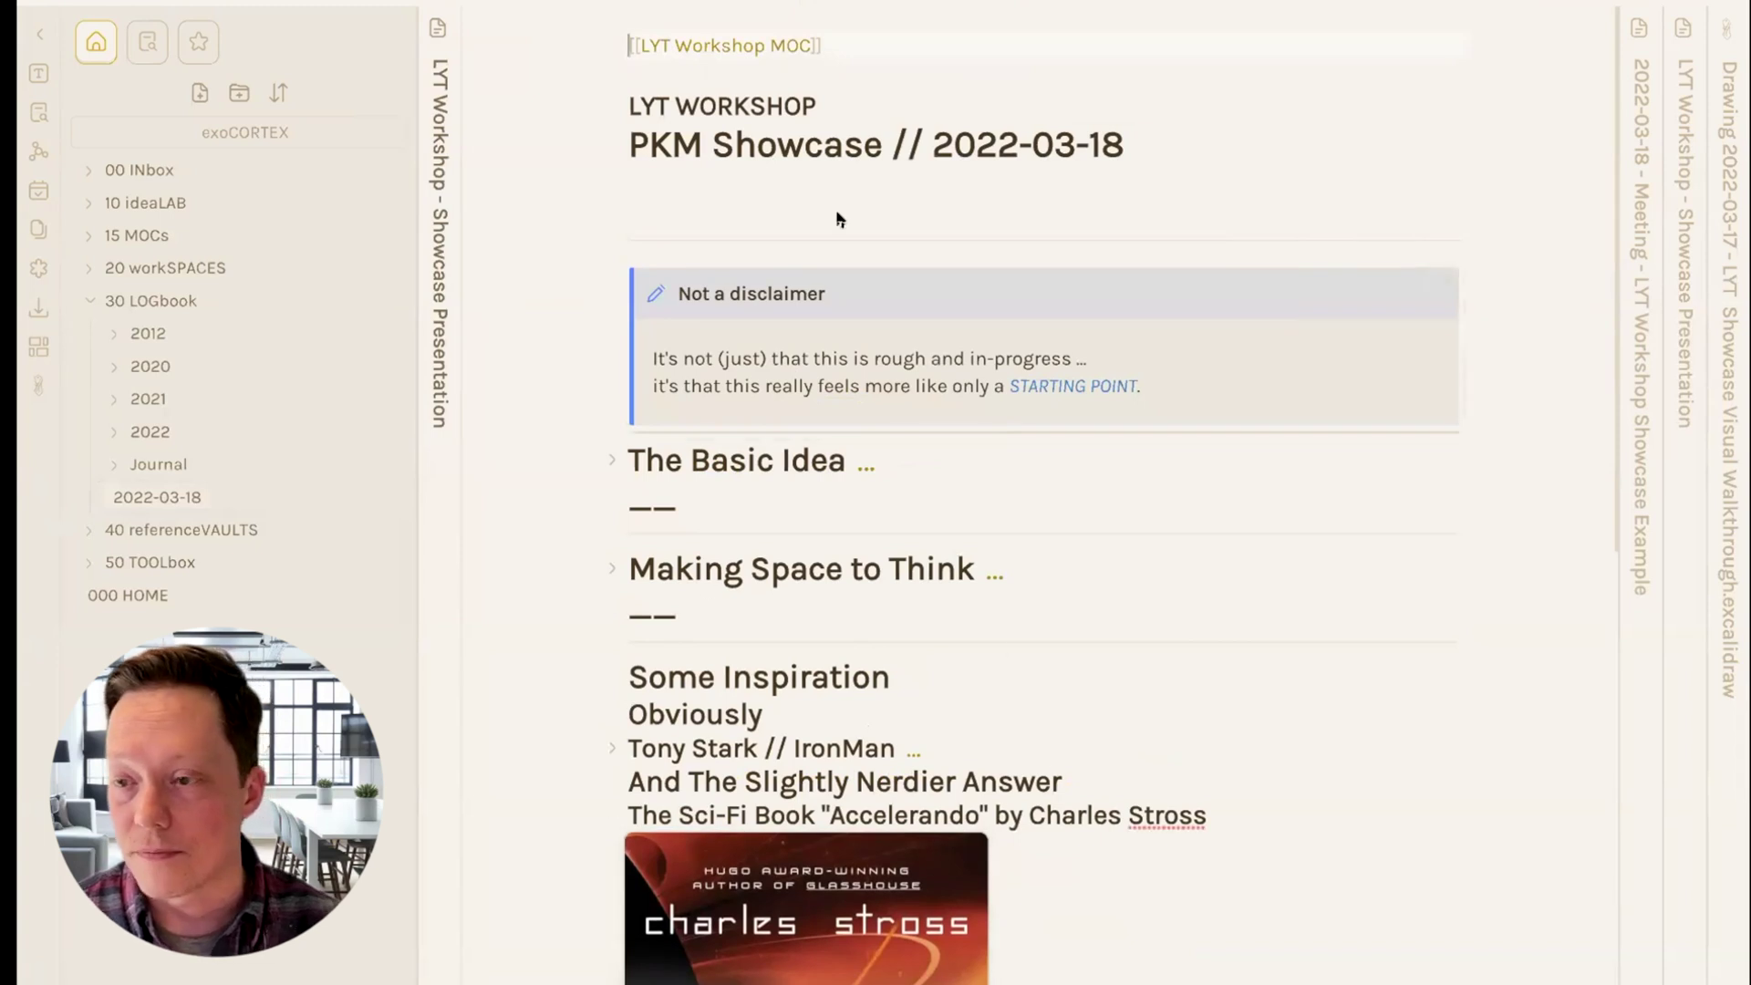
pyautogui.scroll(-4, 1036, 821)
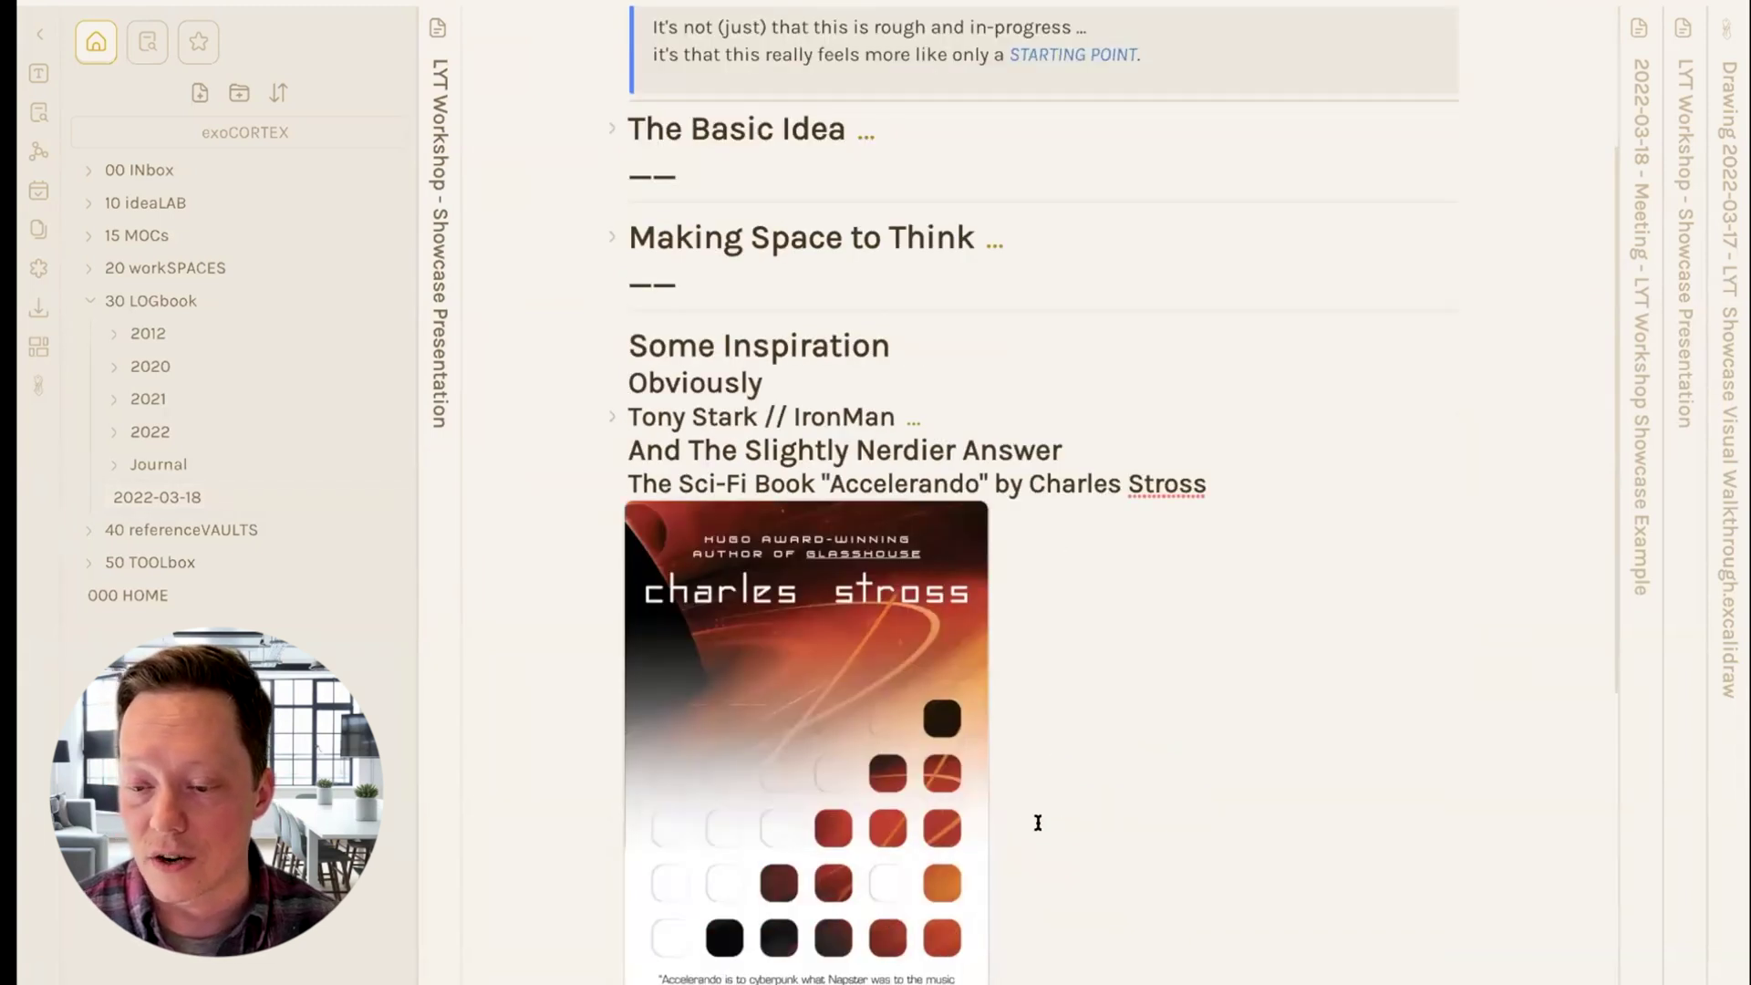
pyautogui.scroll(-10, 1037, 822)
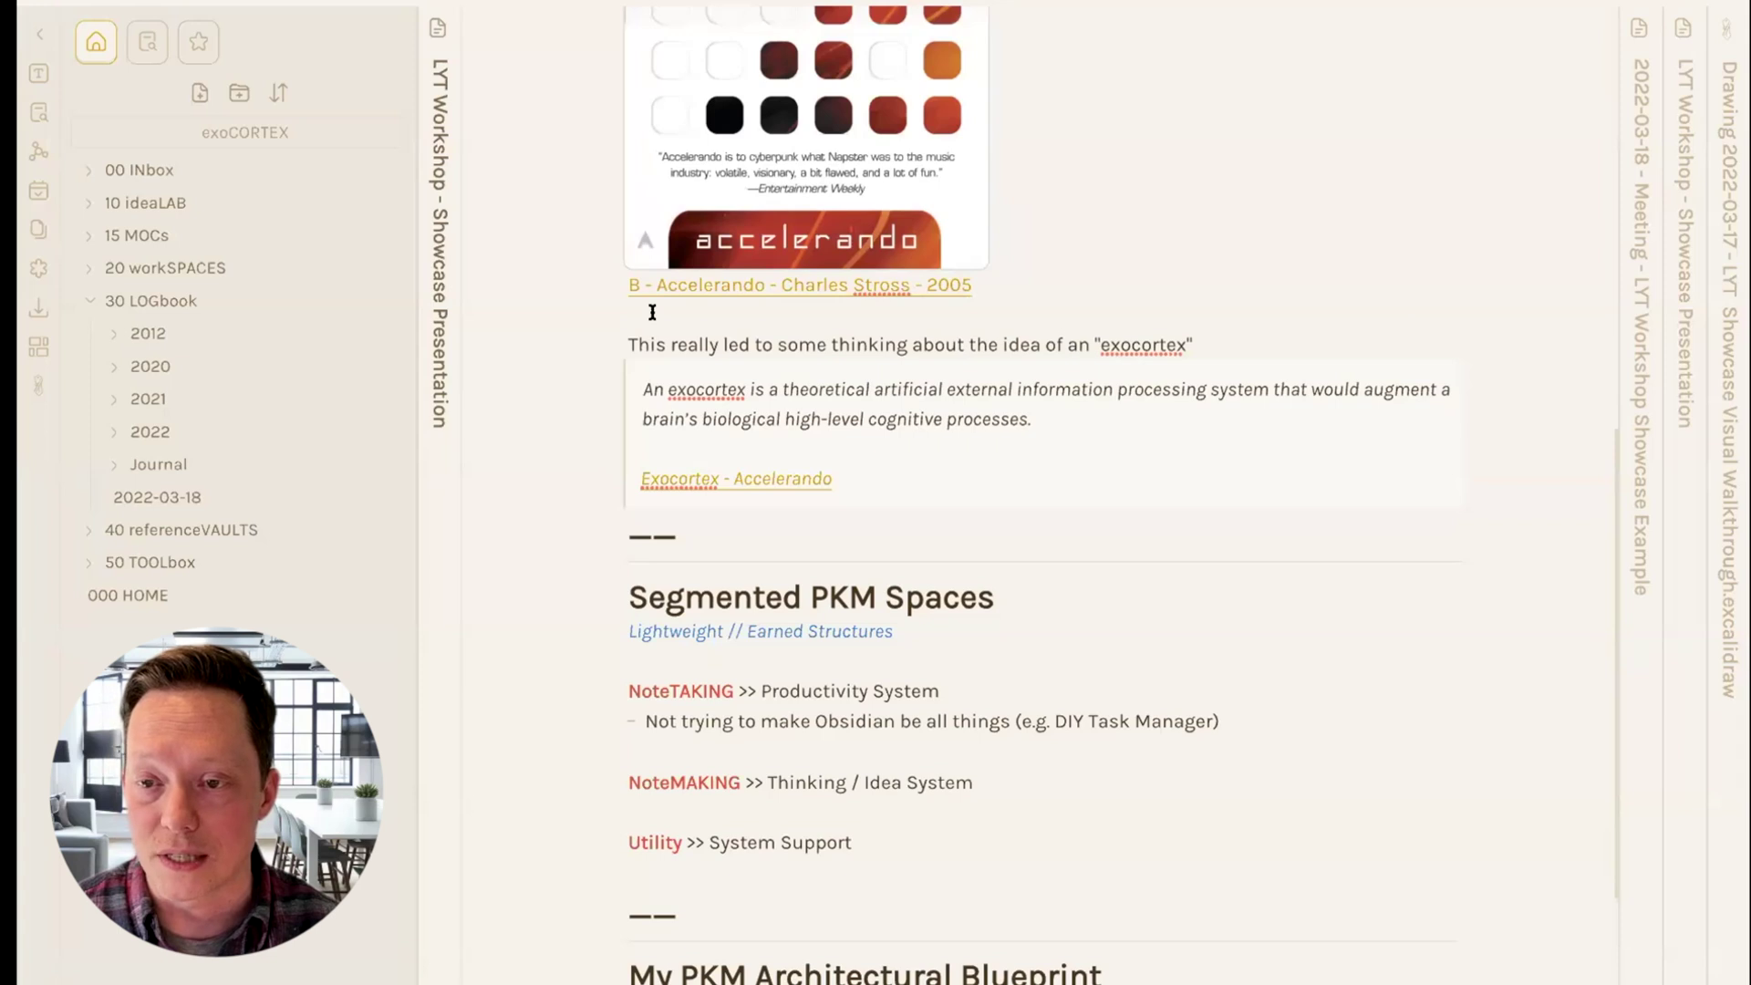
pyautogui.hotkey('ctrl', 'alt', 'Right')
pyautogui.hotkey('ctrl', 'alt', 'Right')
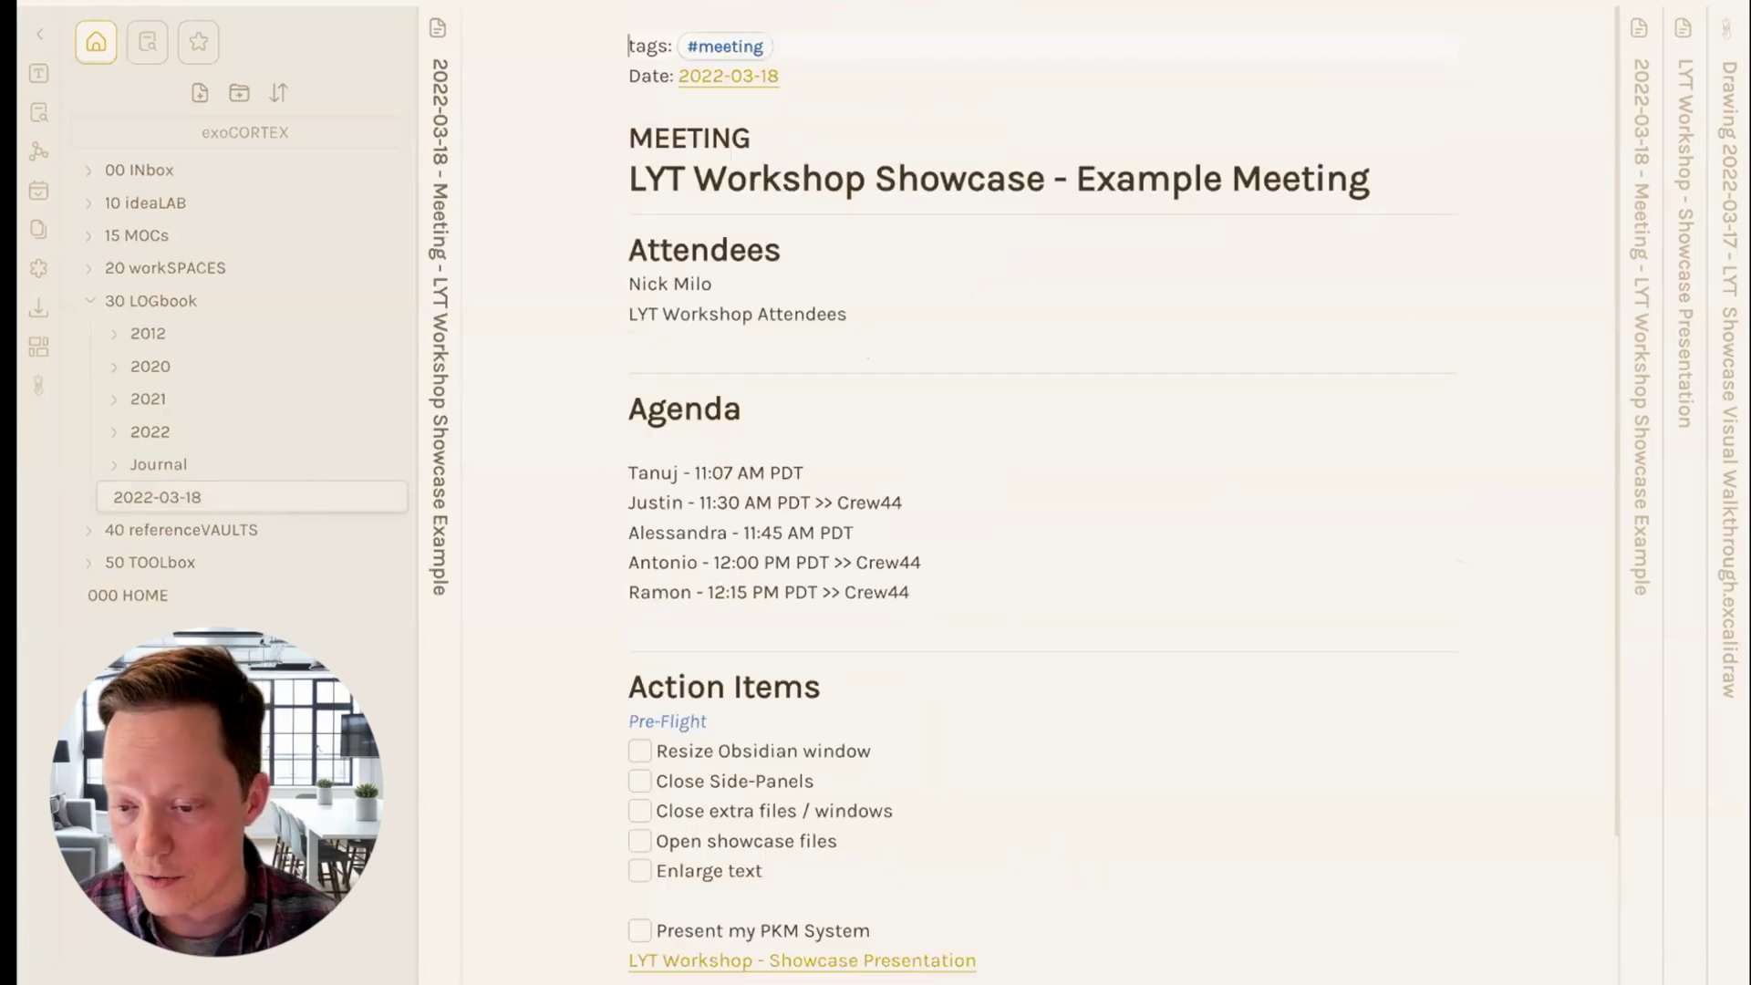